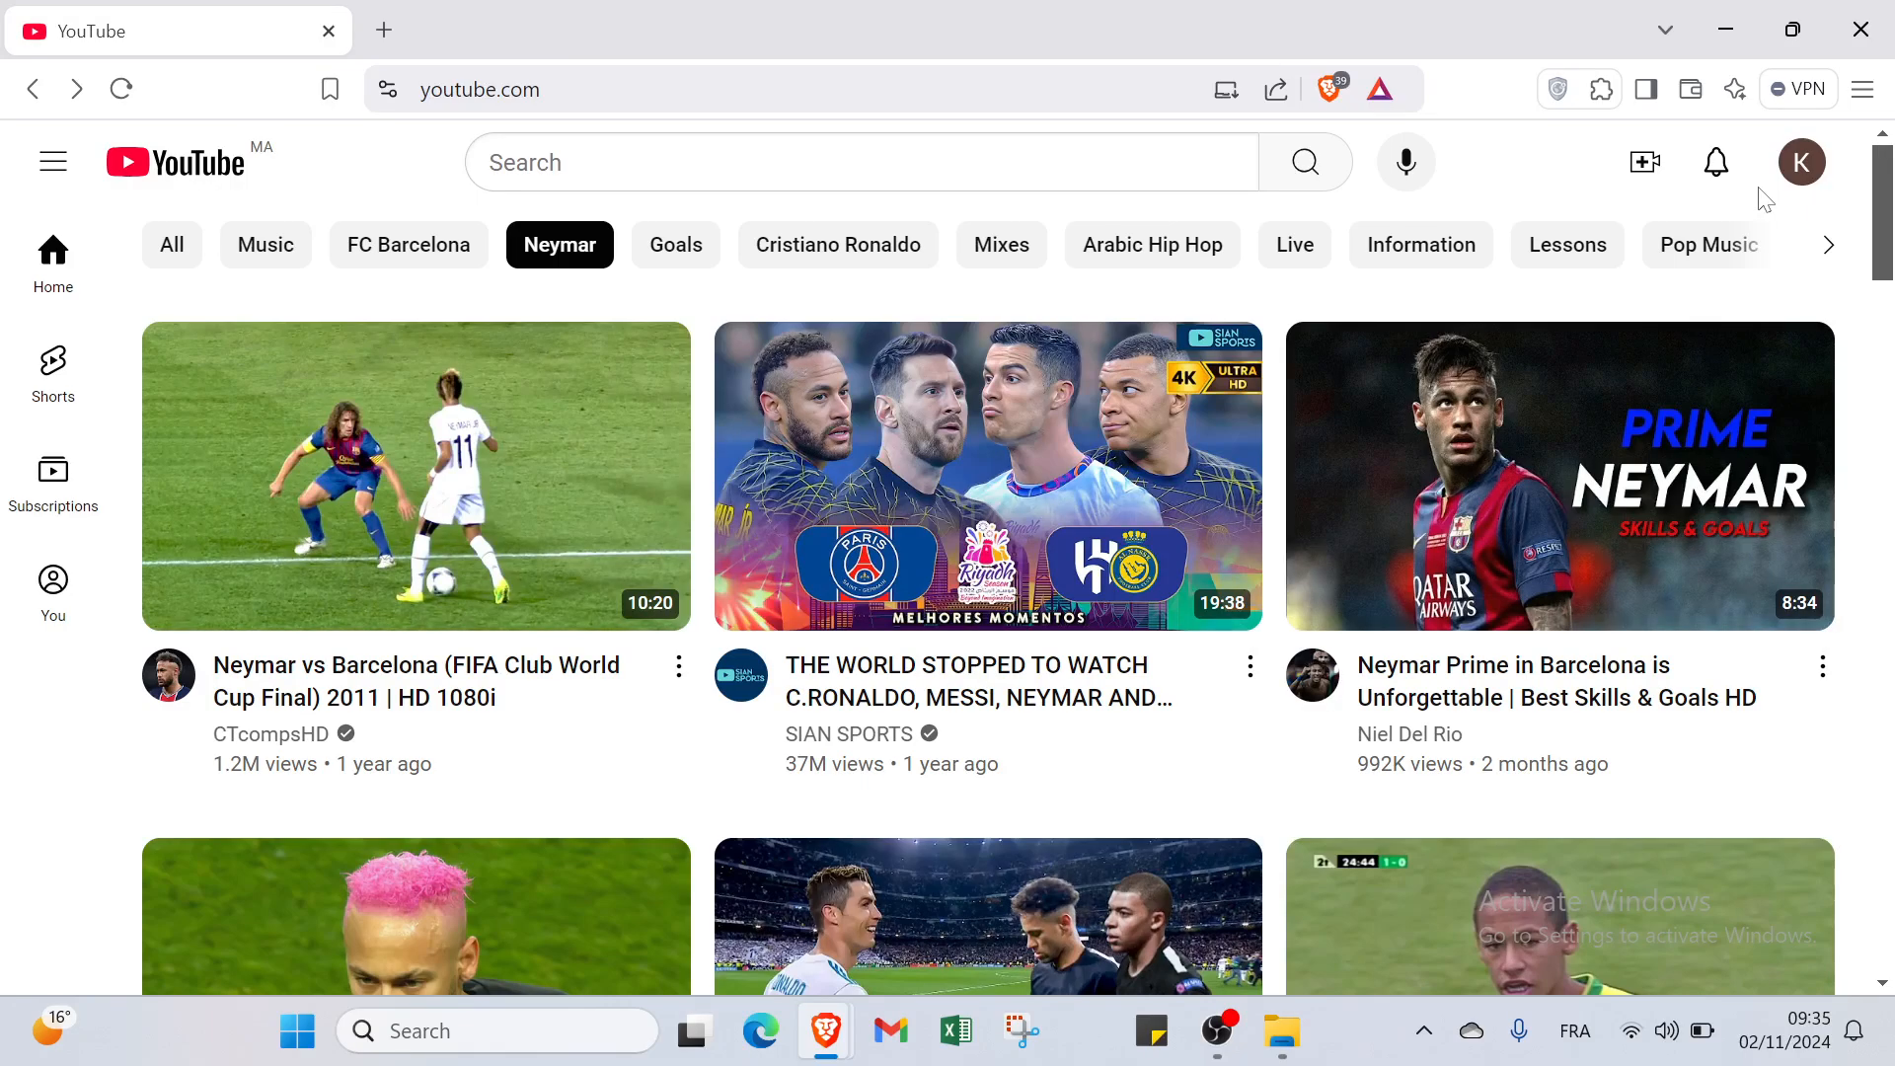
{"action": "scroll", "coordinate": [1753, 203], "scroll_direction": "down", "scroll_amount": 5}
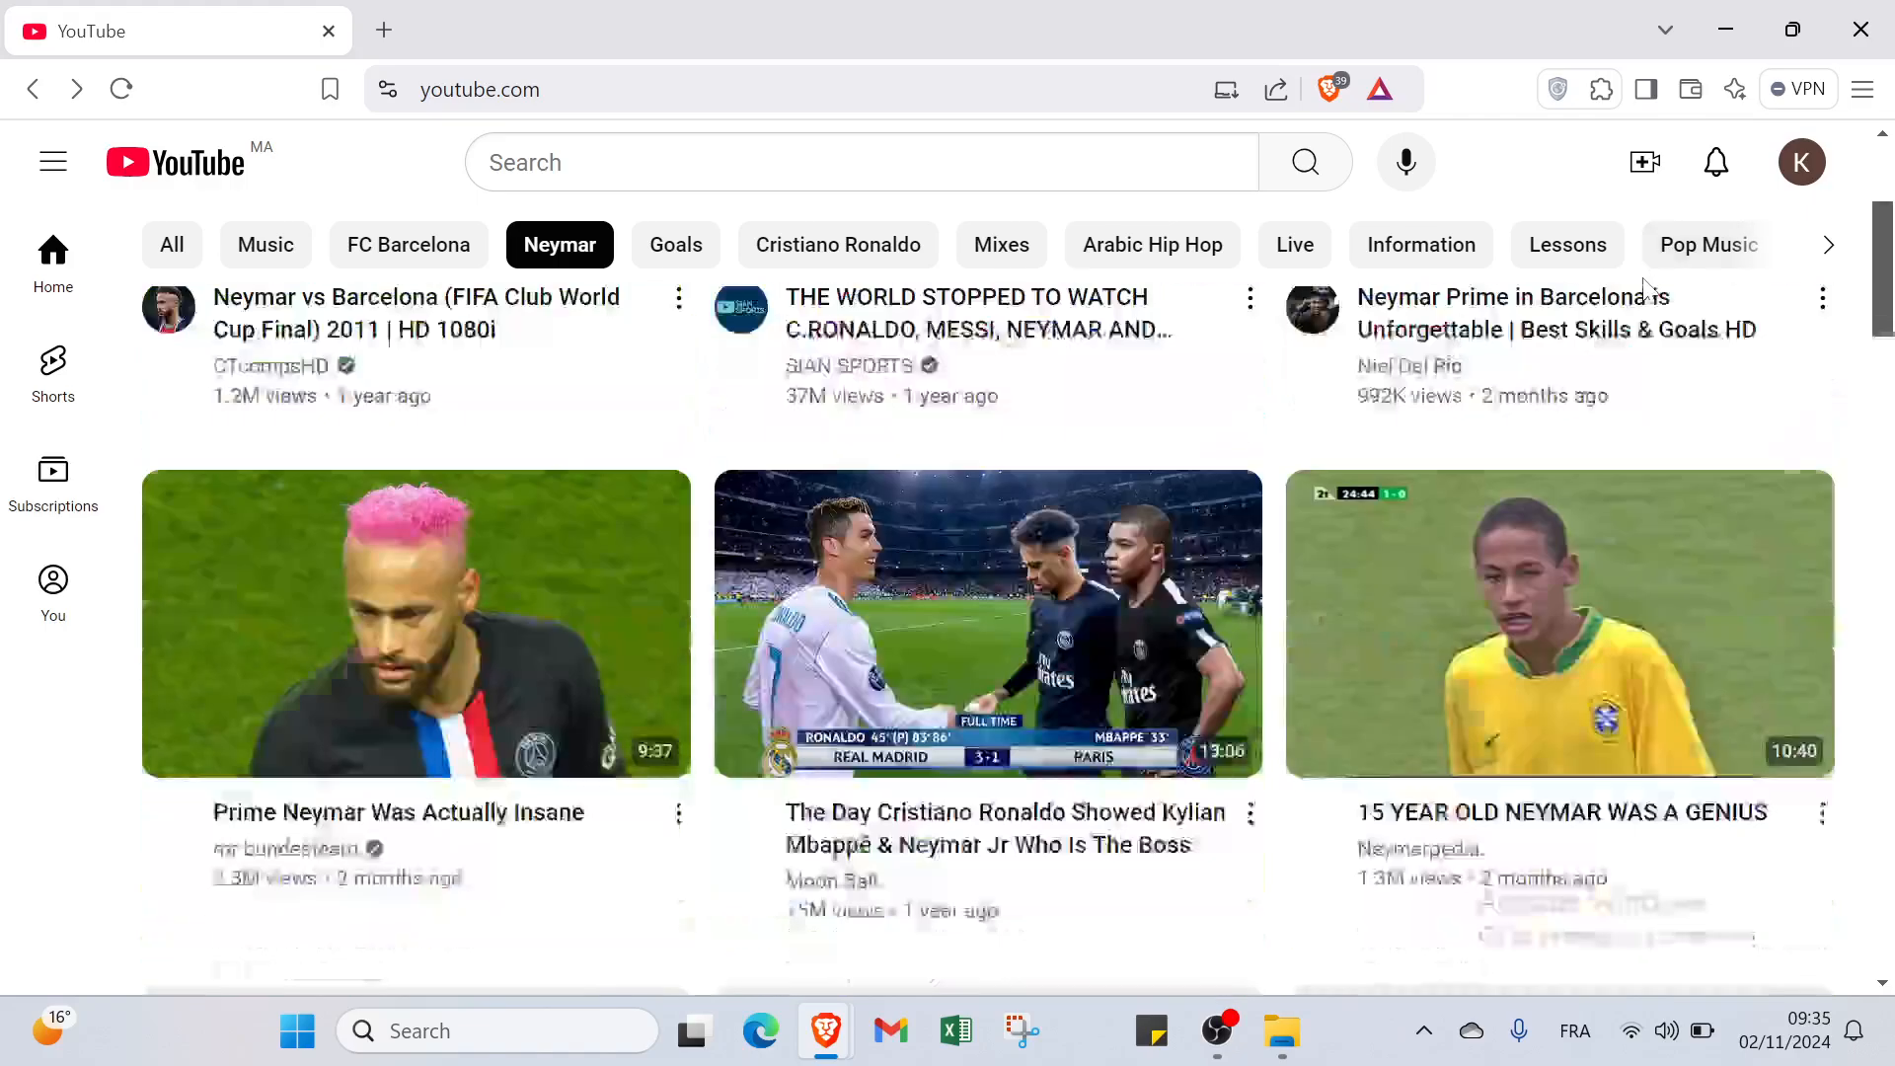
{"action": "scroll", "coordinate": [1648, 290], "scroll_direction": "up", "scroll_amount": 5}
{"action": "scroll", "coordinate": [1649, 290], "scroll_direction": "down", "scroll_amount": 1}
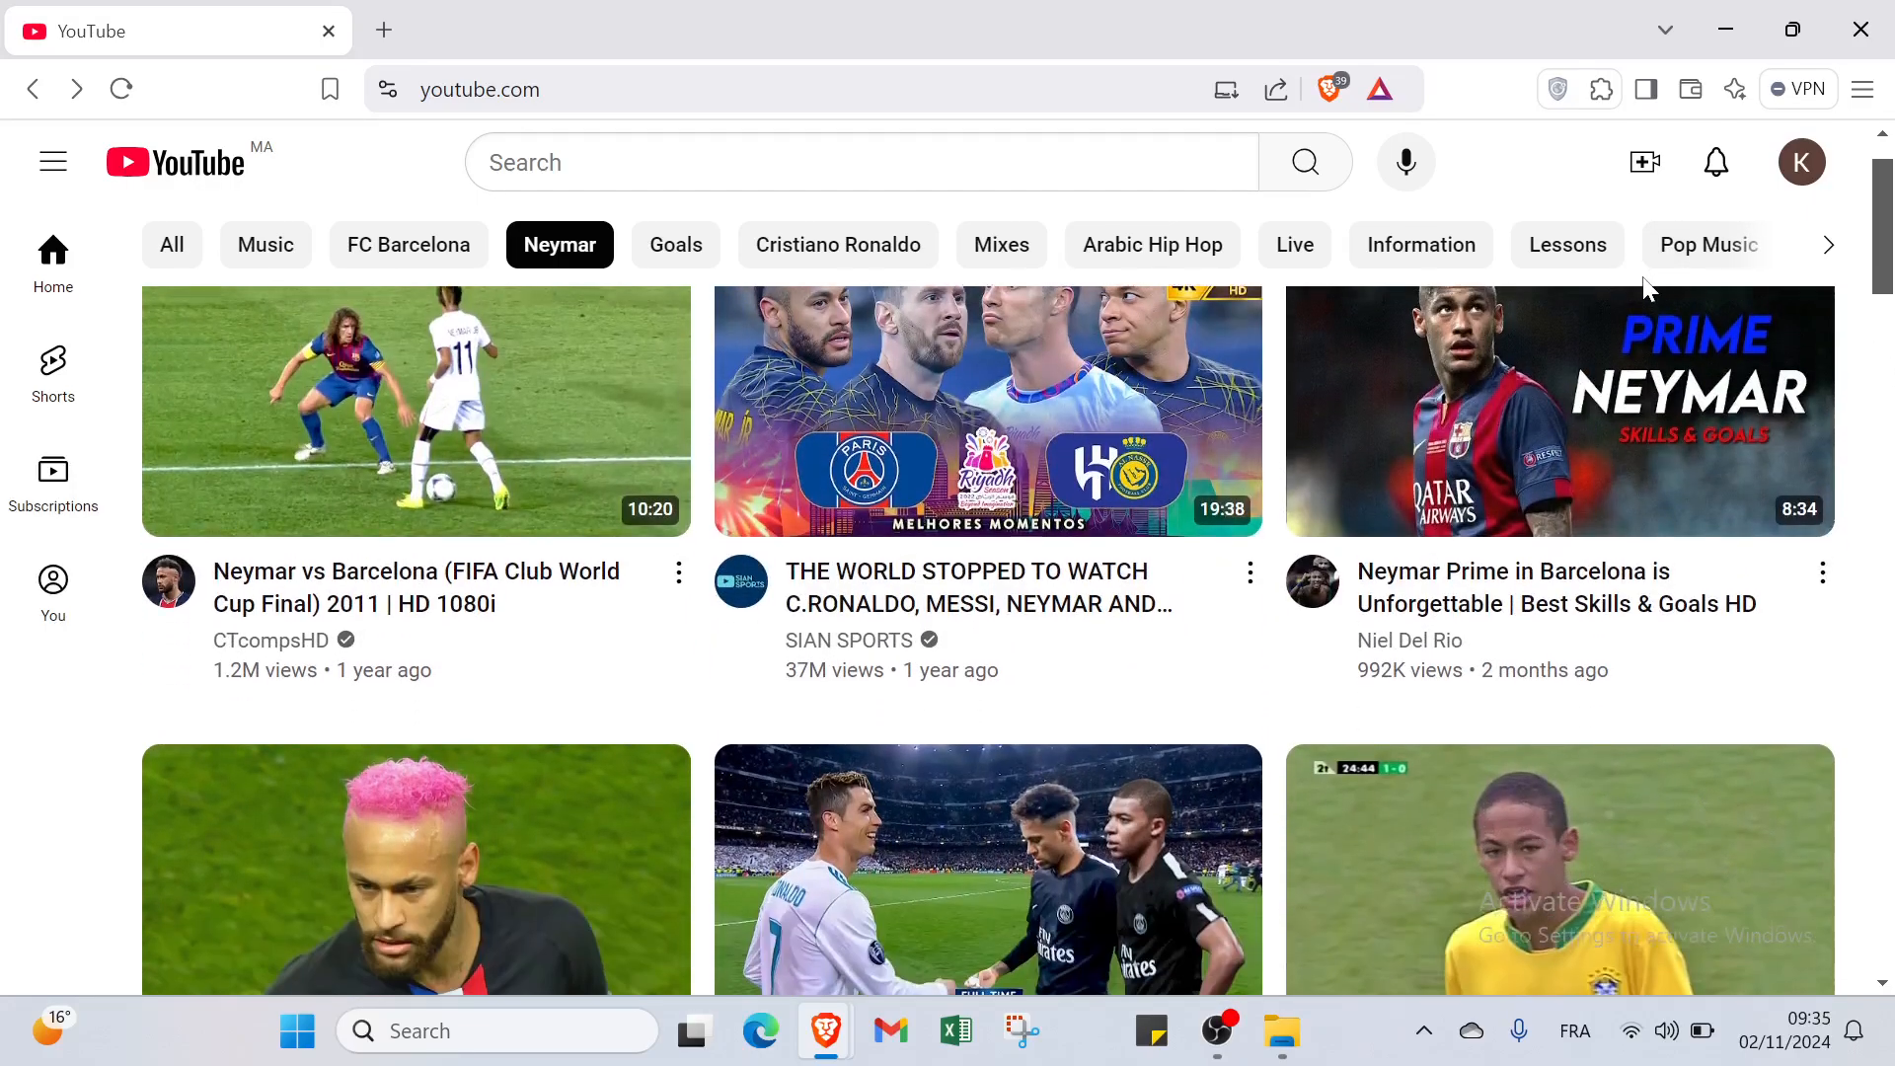
{"action": "scroll", "coordinate": [1649, 289], "scroll_direction": "up", "scroll_amount": 1}
{"action": "scroll", "coordinate": [1649, 290], "scroll_direction": "down", "scroll_amount": 2}
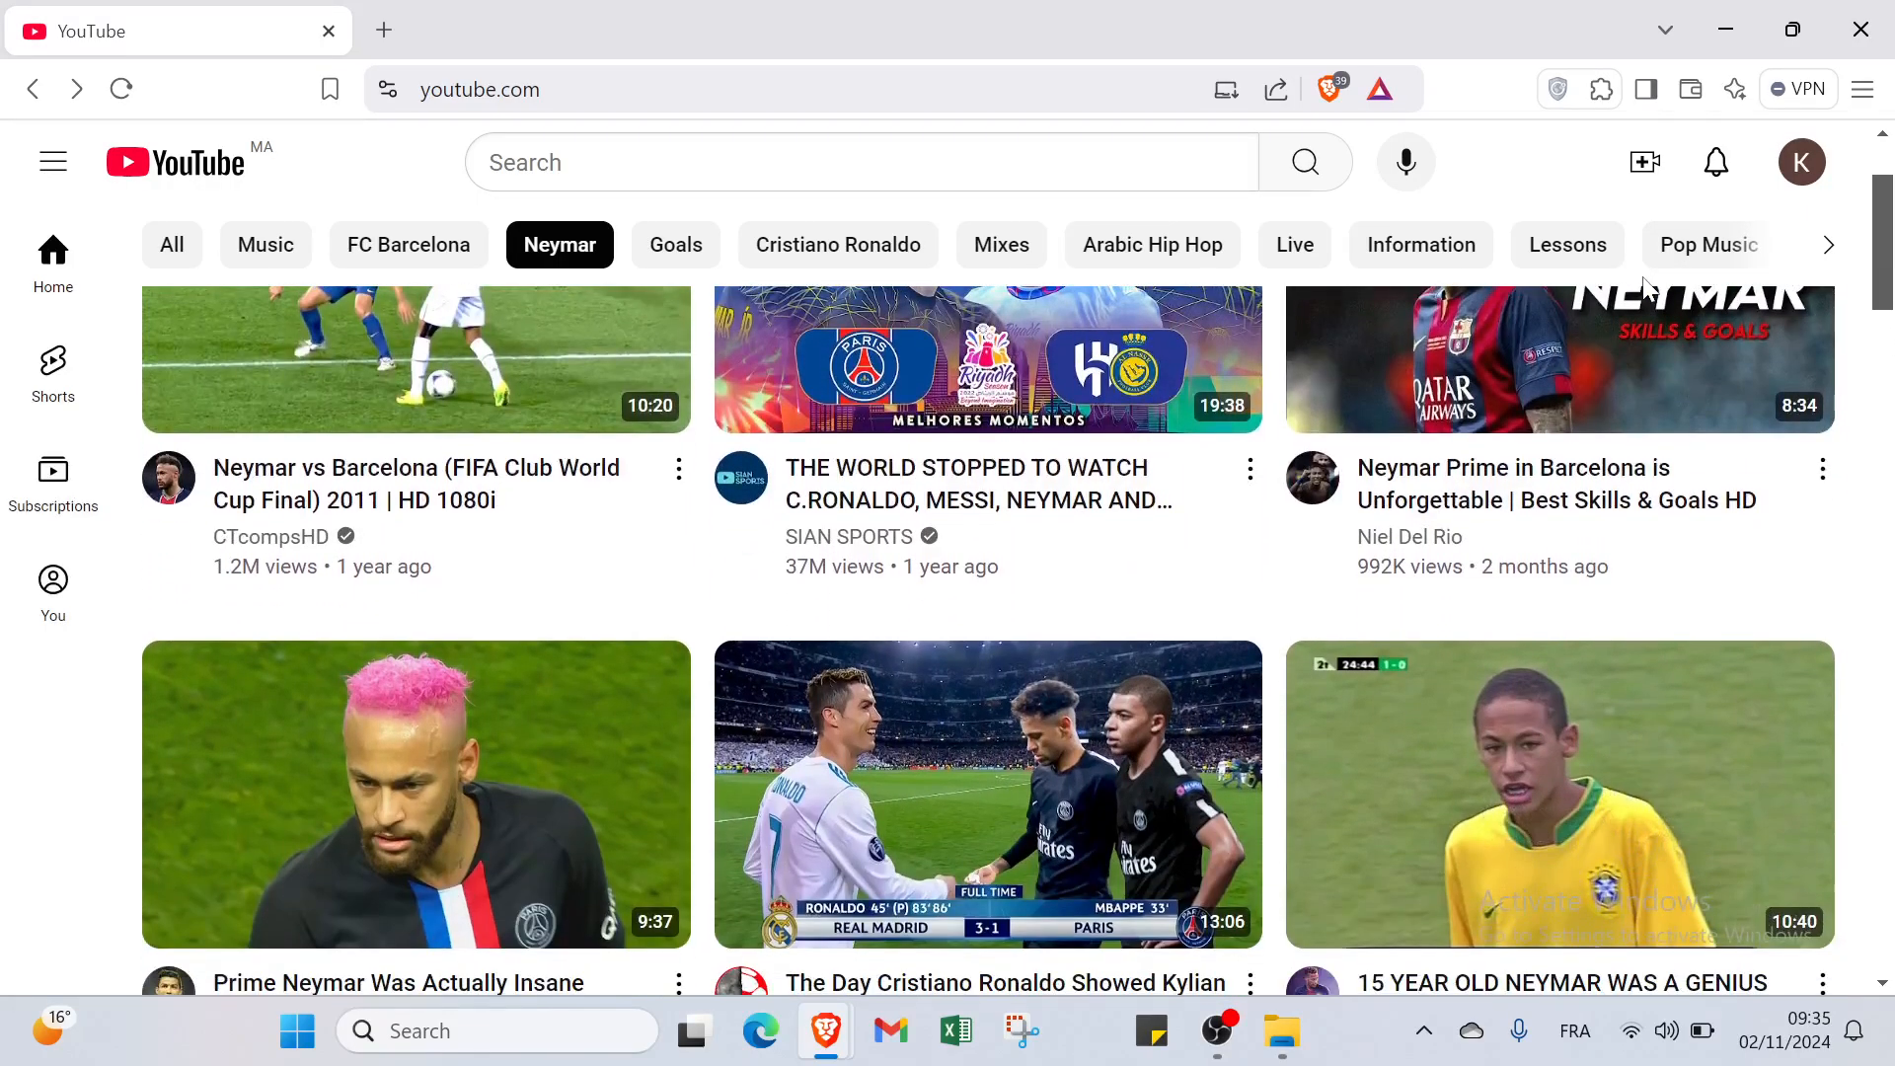
{"action": "scroll", "coordinate": [1648, 289], "scroll_direction": "up", "scroll_amount": 2}
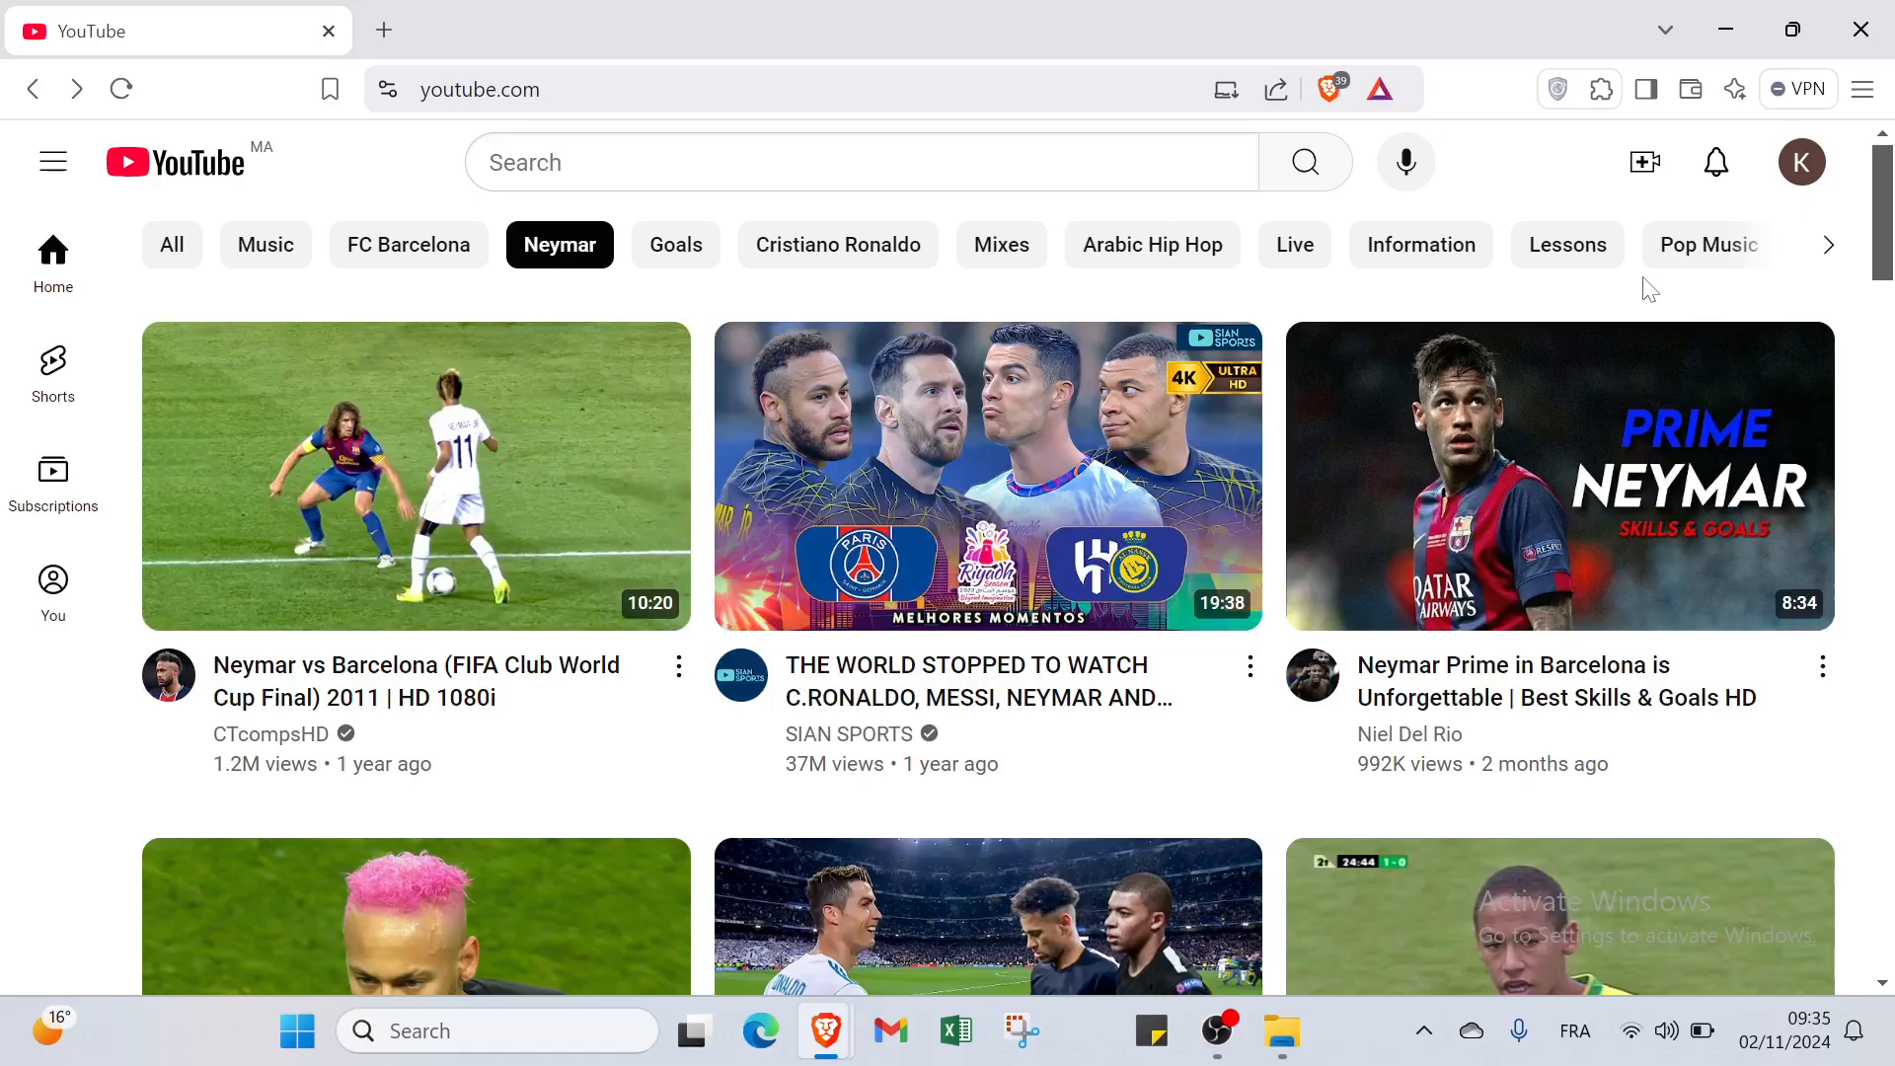
Start a new video upload and choose the "test" video file from the Videos folder.
{"action": "left_click", "coordinate": [1652, 193]}
{"action": "left_click", "coordinate": [1745, 245]}
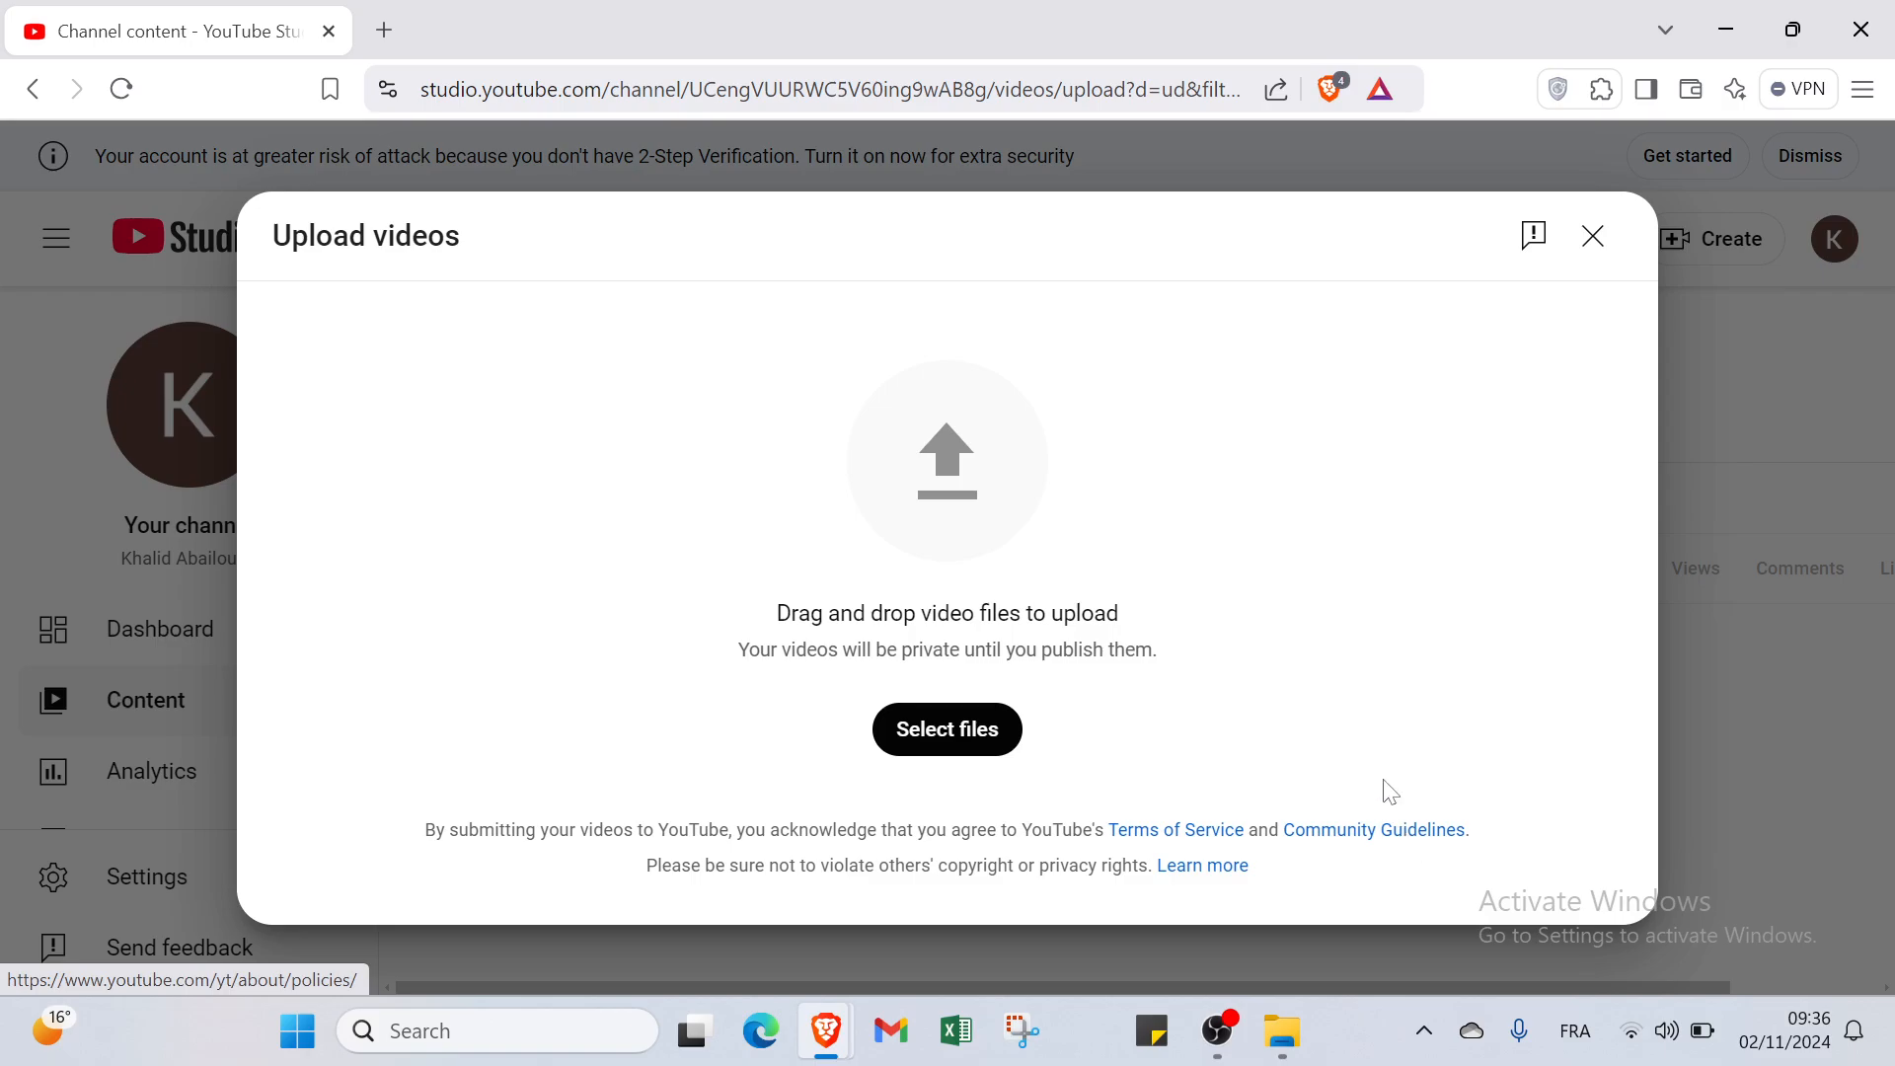
{"action": "left_click", "coordinate": [978, 733]}
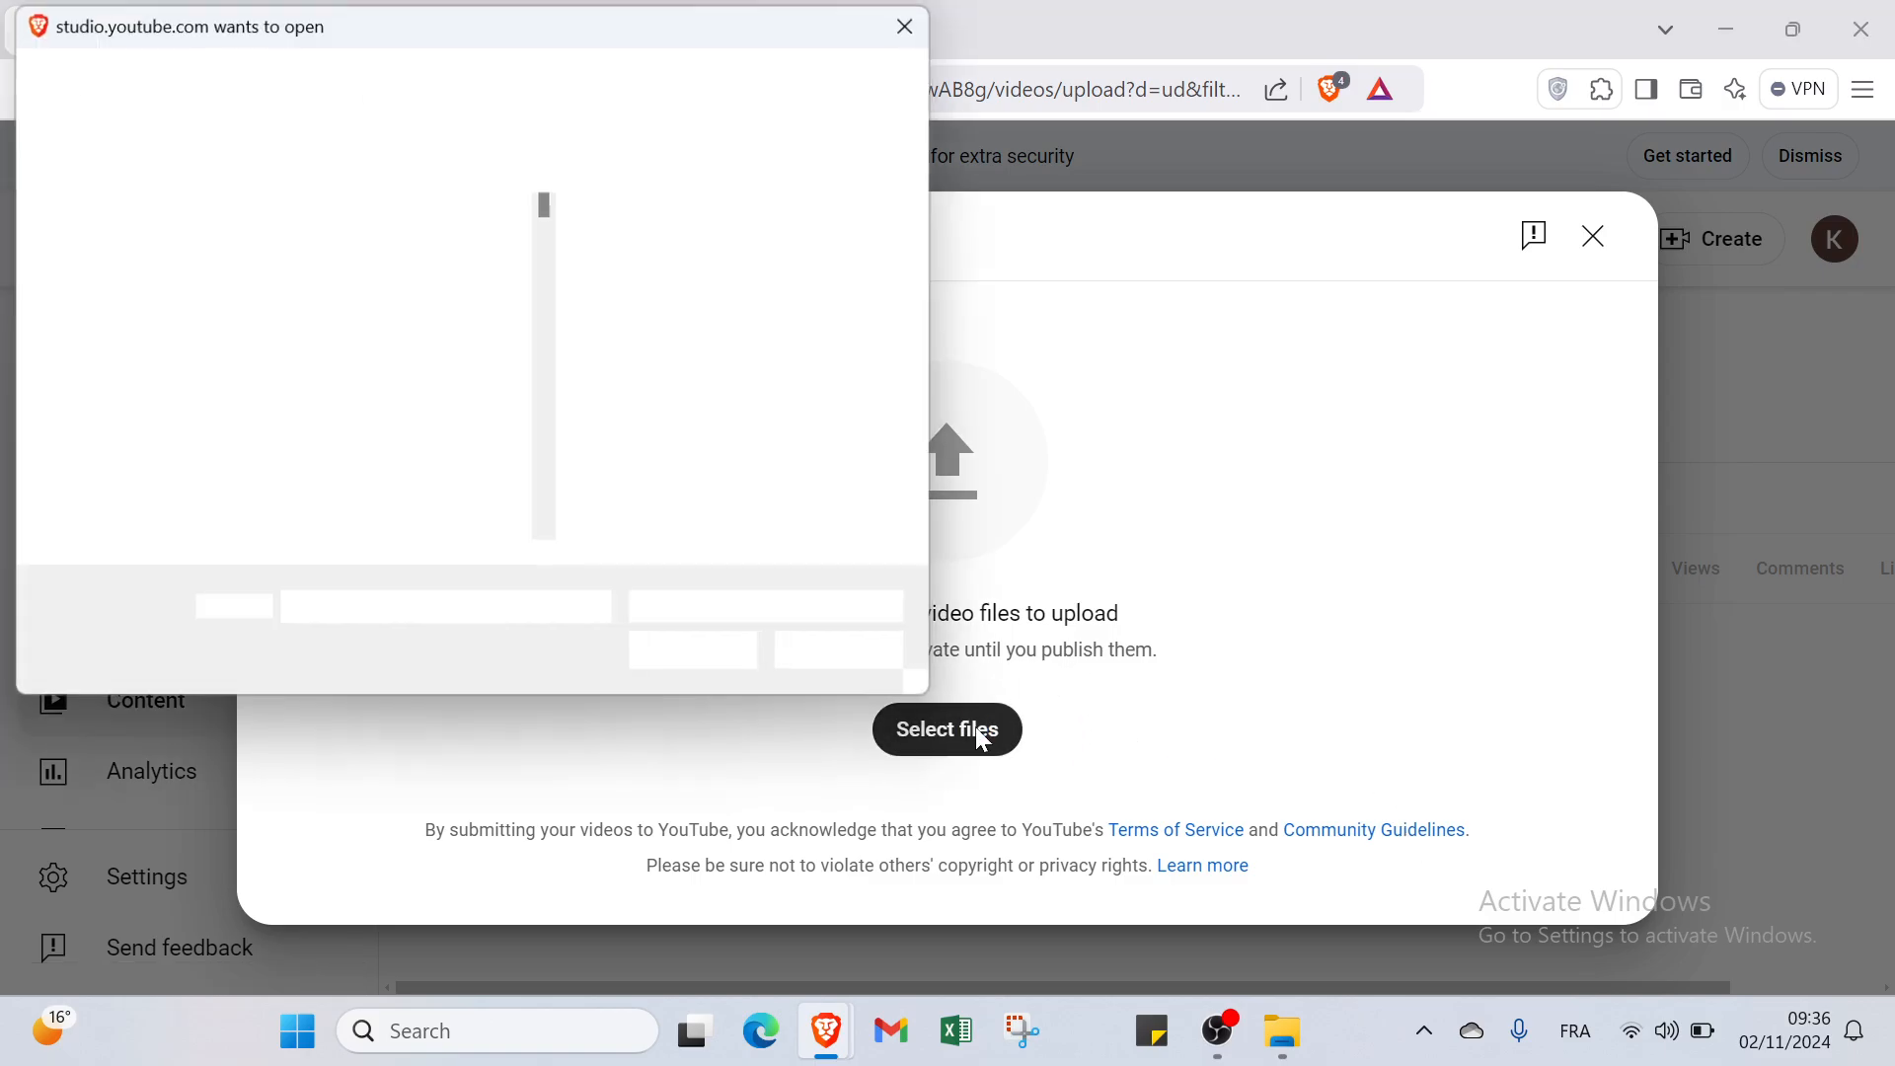
{"action": "left_click_drag", "start_coordinate": [555, 198], "coordinate": [562, 543]}
{"action": "left_click", "coordinate": [358, 494]}
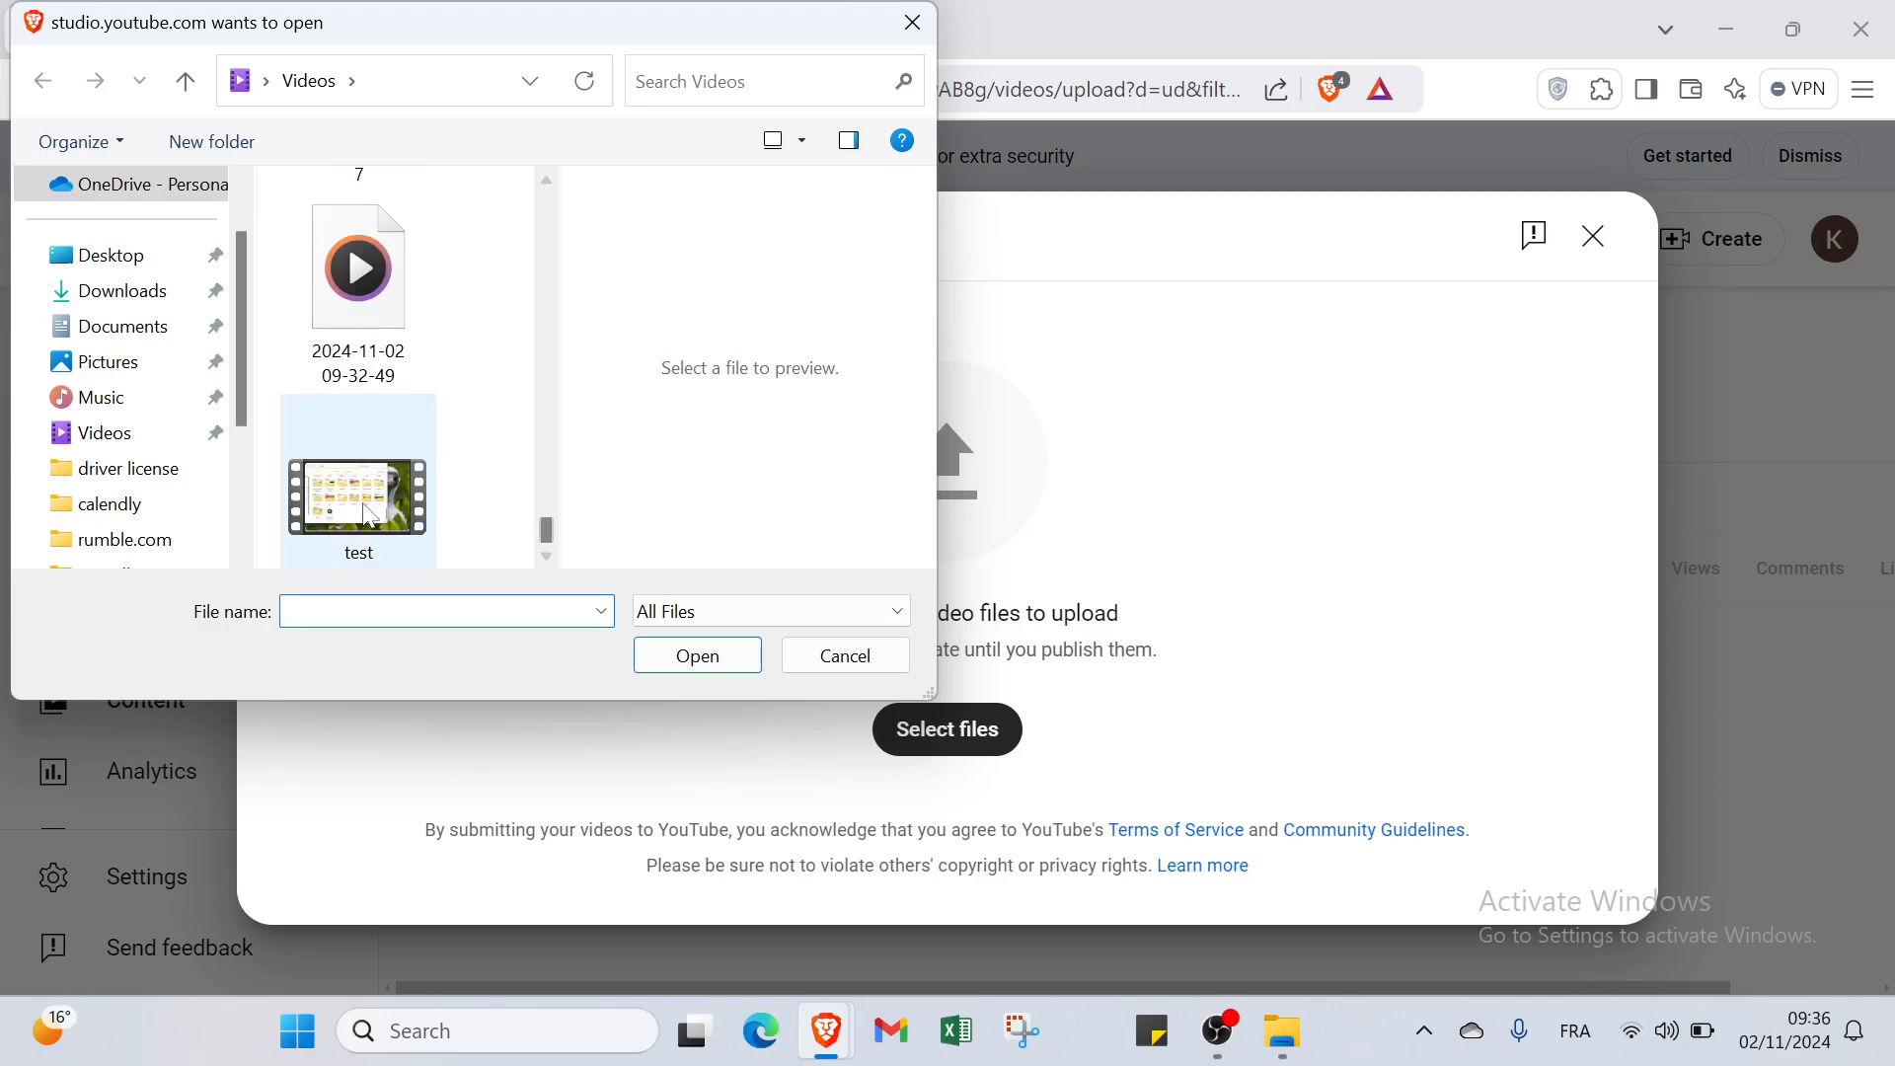
{"action": "left_click", "coordinate": [727, 673]}
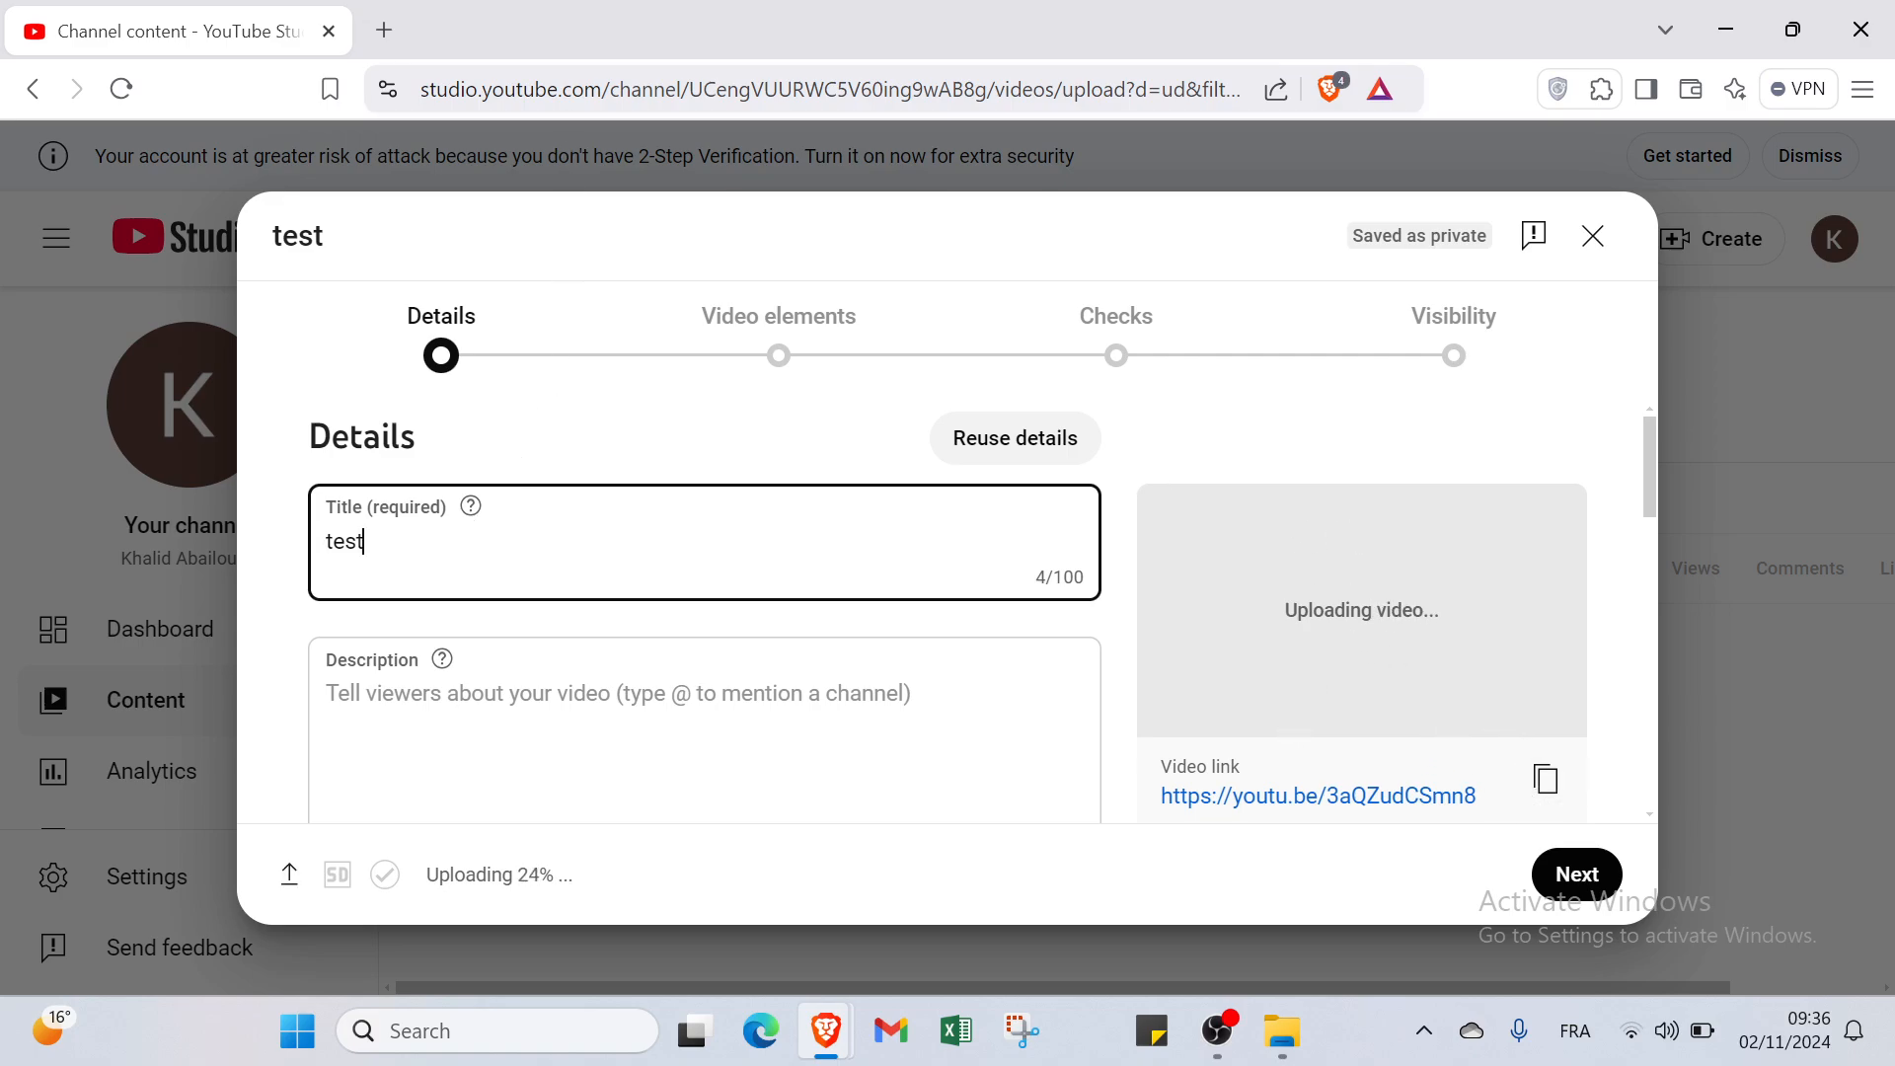
Replace the video's title with "Test #shorts".
{"action": "double_click", "coordinate": [332, 549]}
{"action": "key", "text": "BackSpace"}
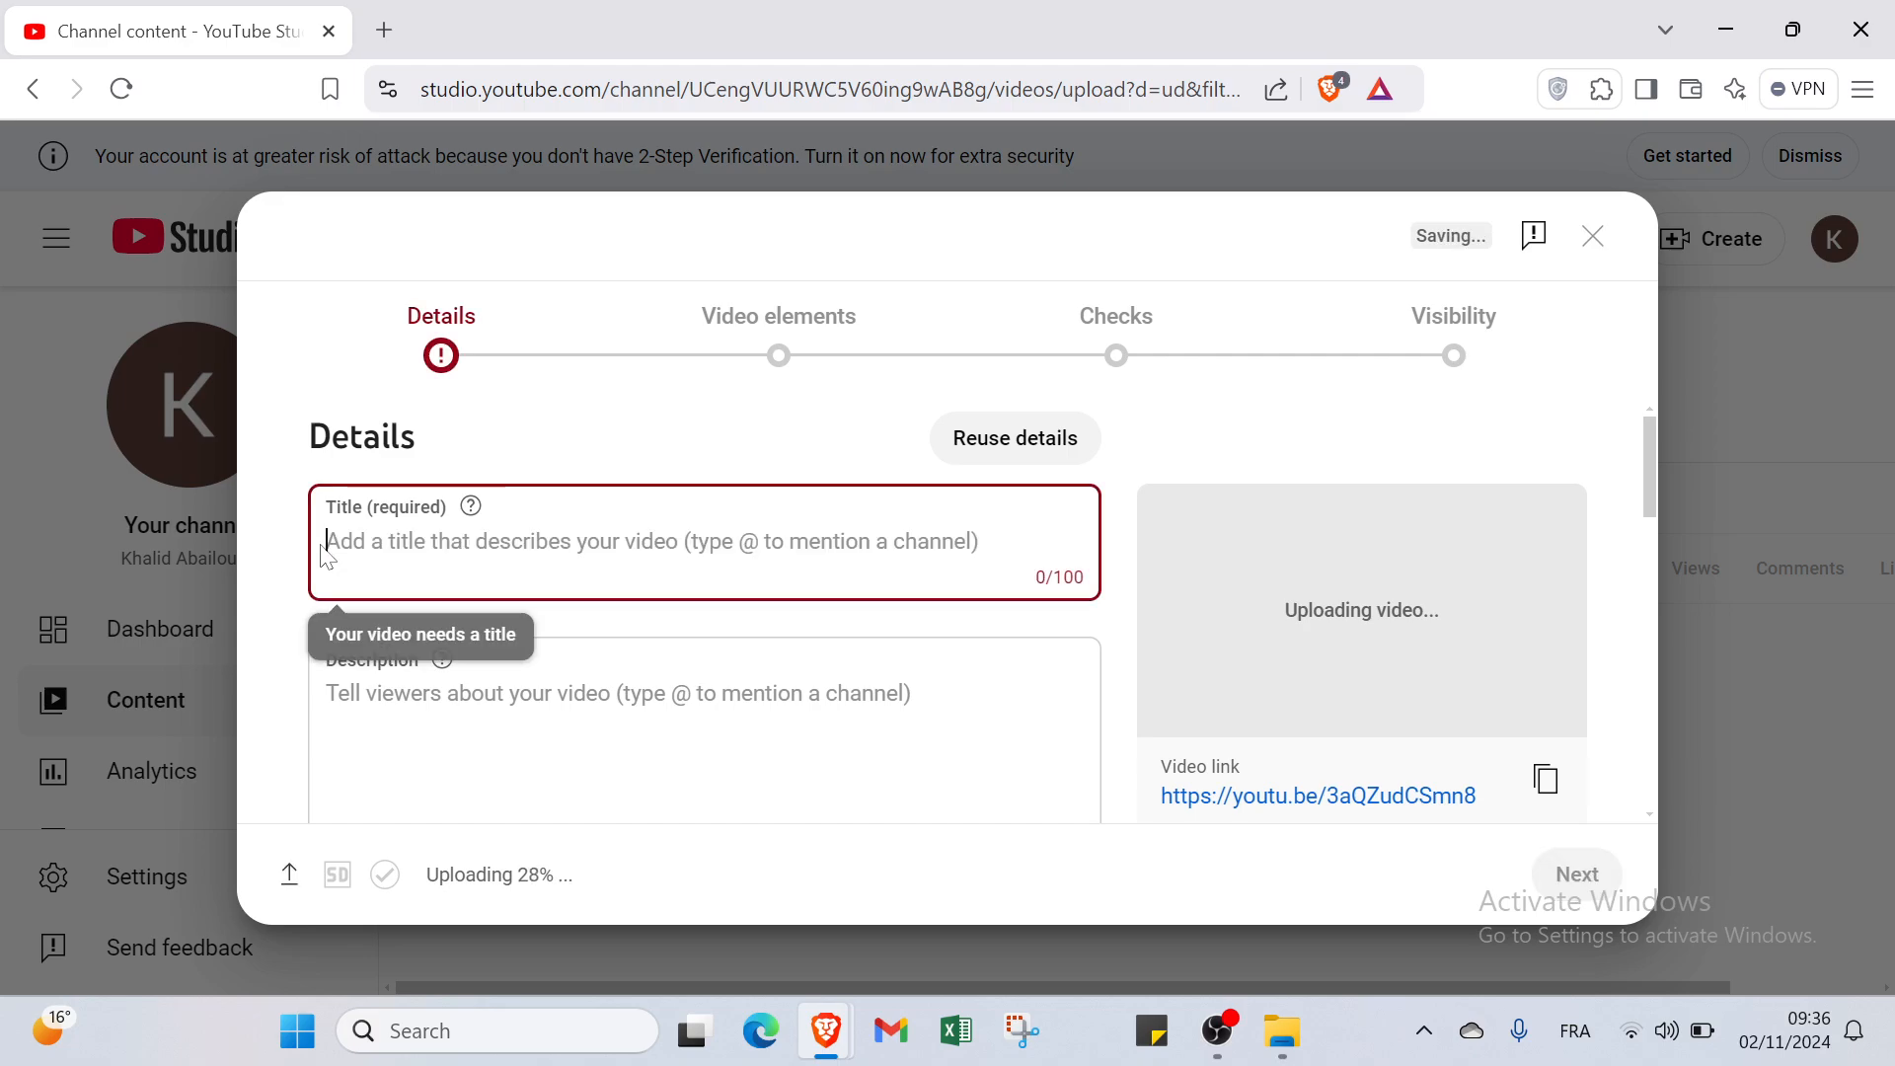
{"action": "type", "text": "Test"}
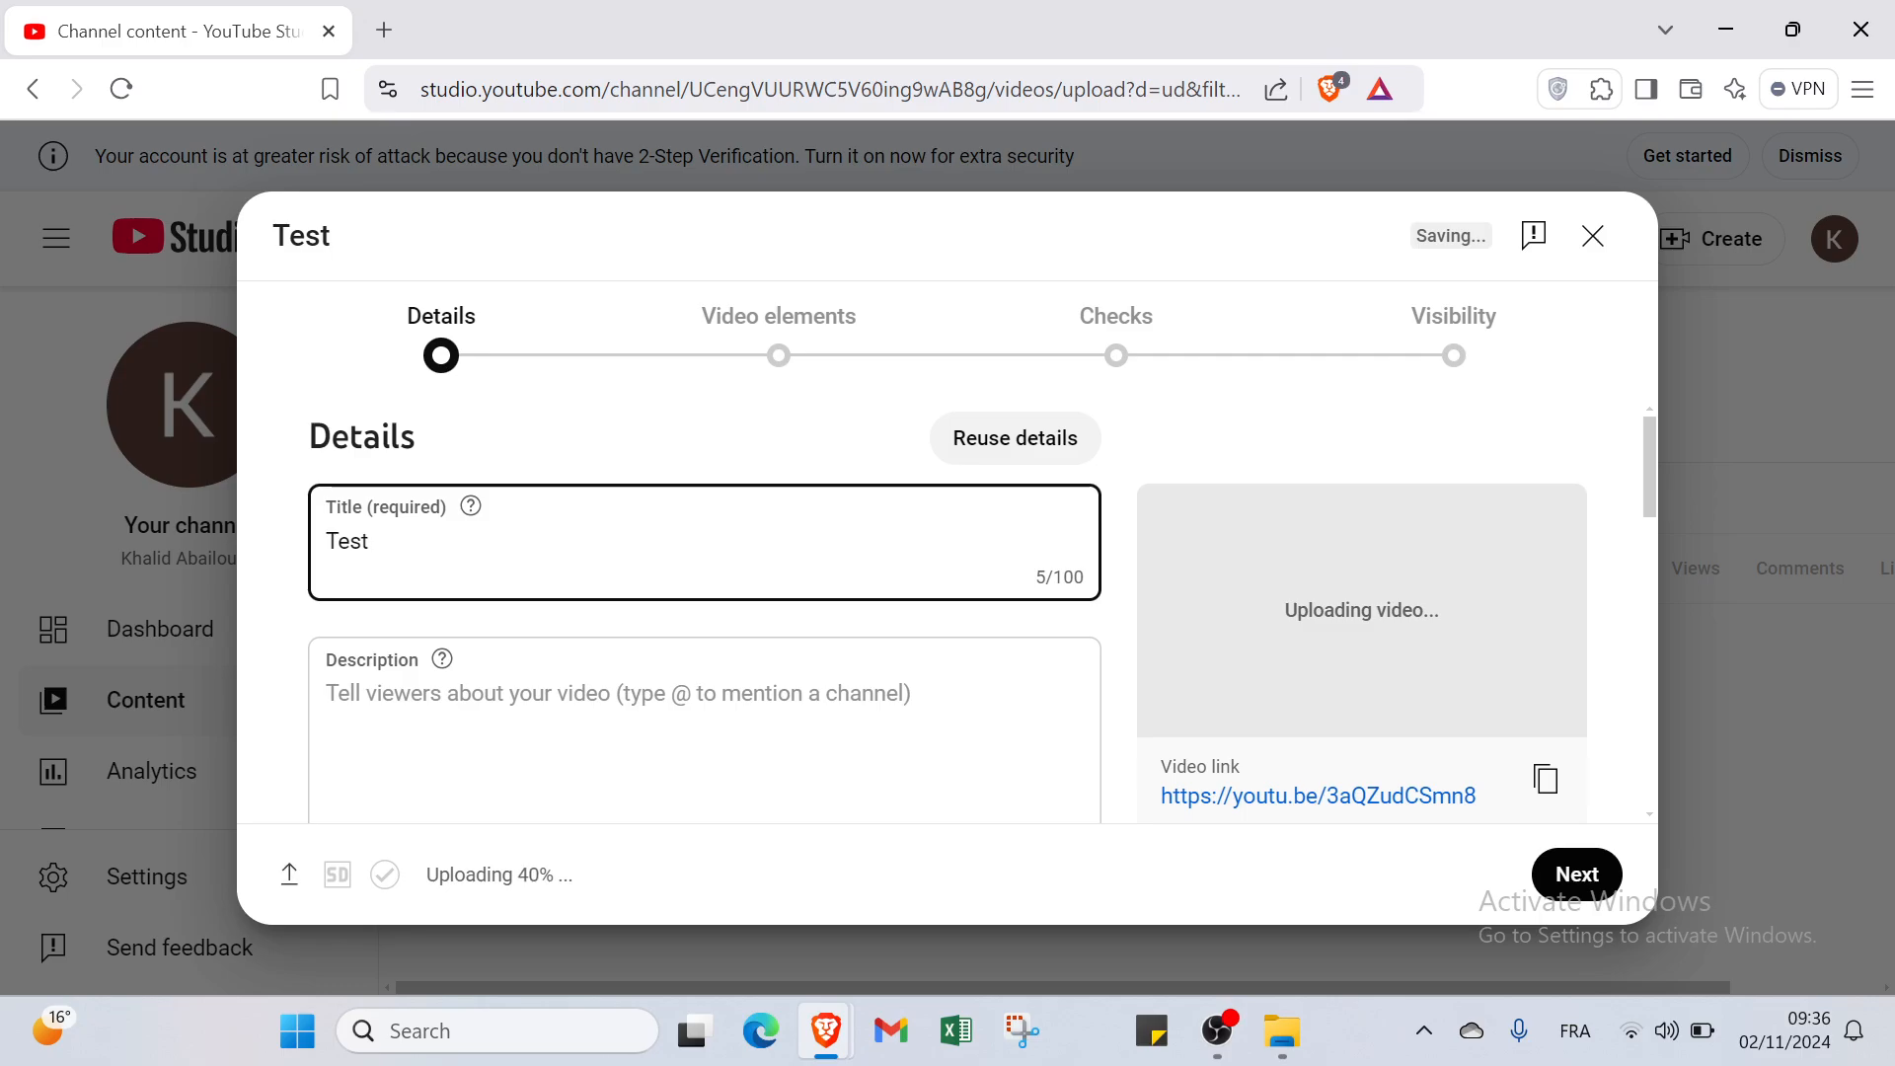
{"action": "type", "text": " #shorts"}
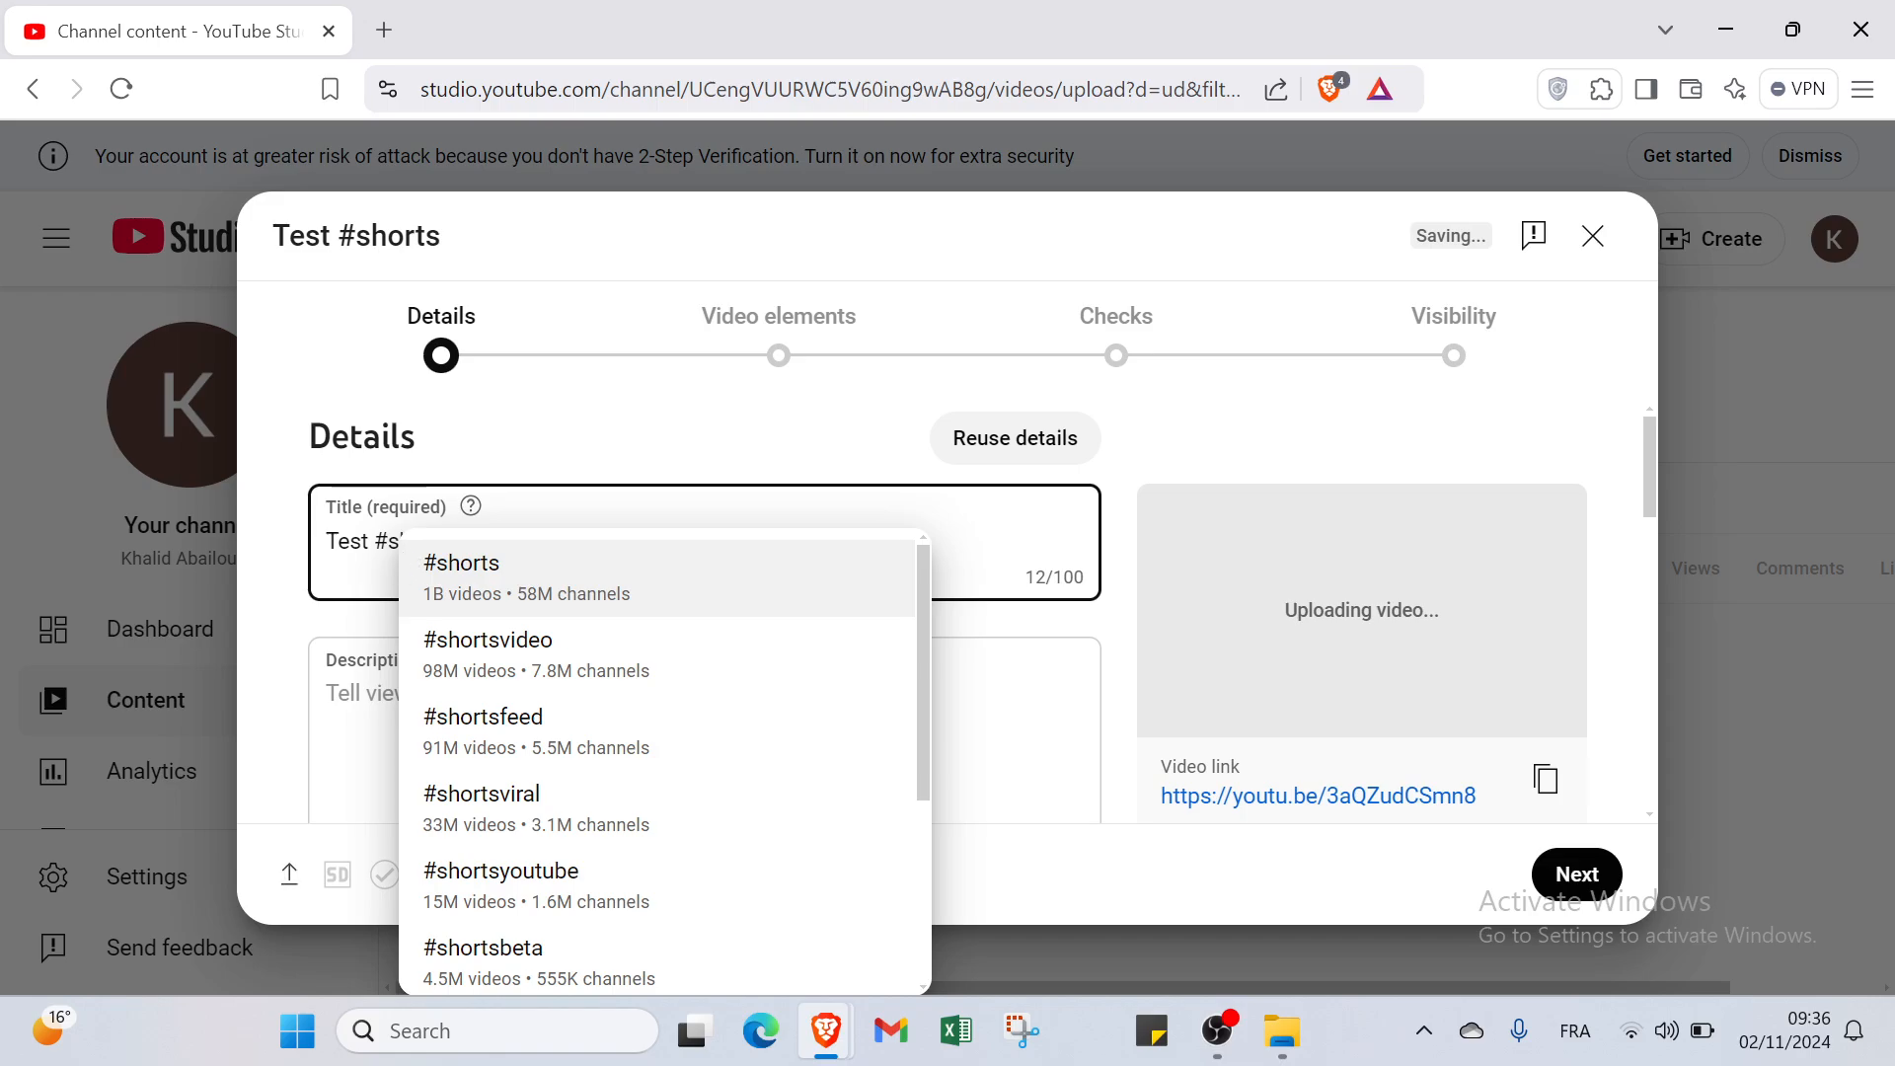
{"action": "key", "text": "Tab"}
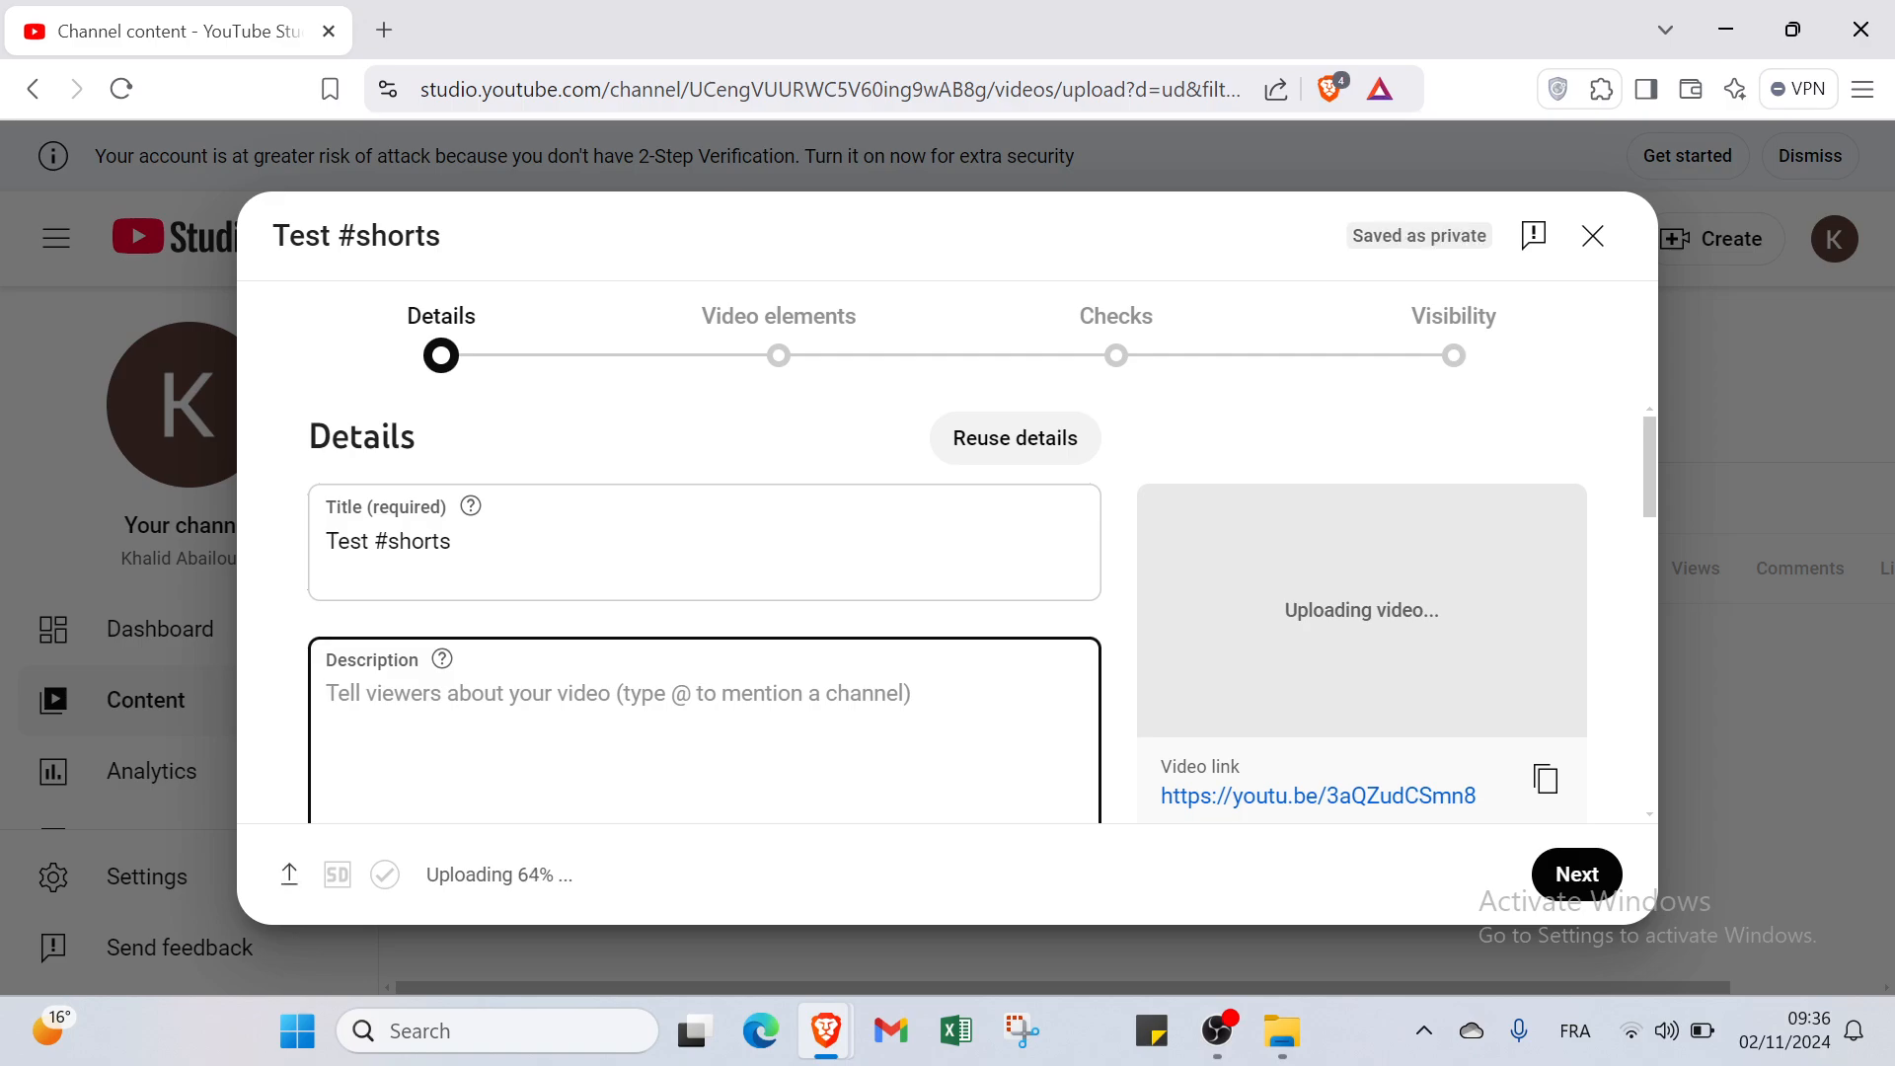
Look at the auto-generated and Test & compare thumbnail options, closing each without choosing a thumbnail.
{"action": "scroll", "coordinate": [664, 646], "scroll_direction": "down", "scroll_amount": 4}
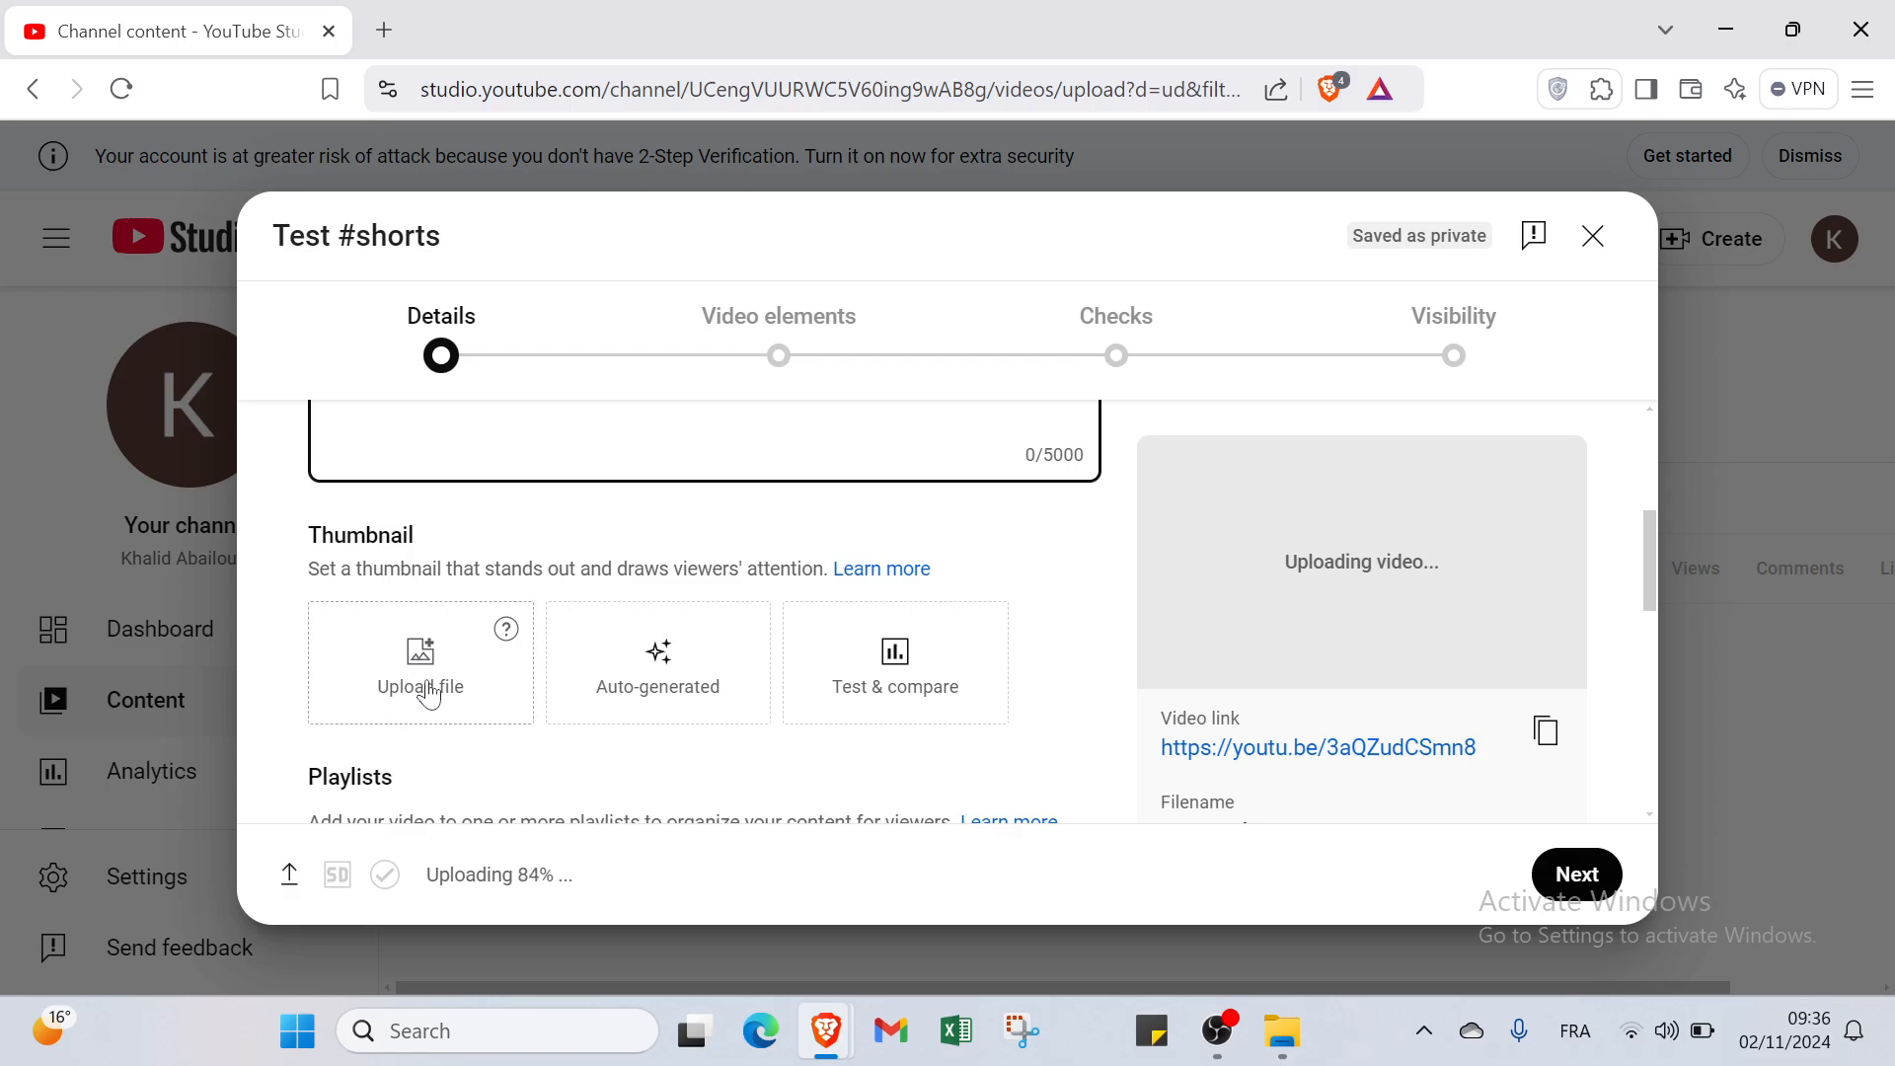
{"action": "left_click", "coordinate": [690, 707]}
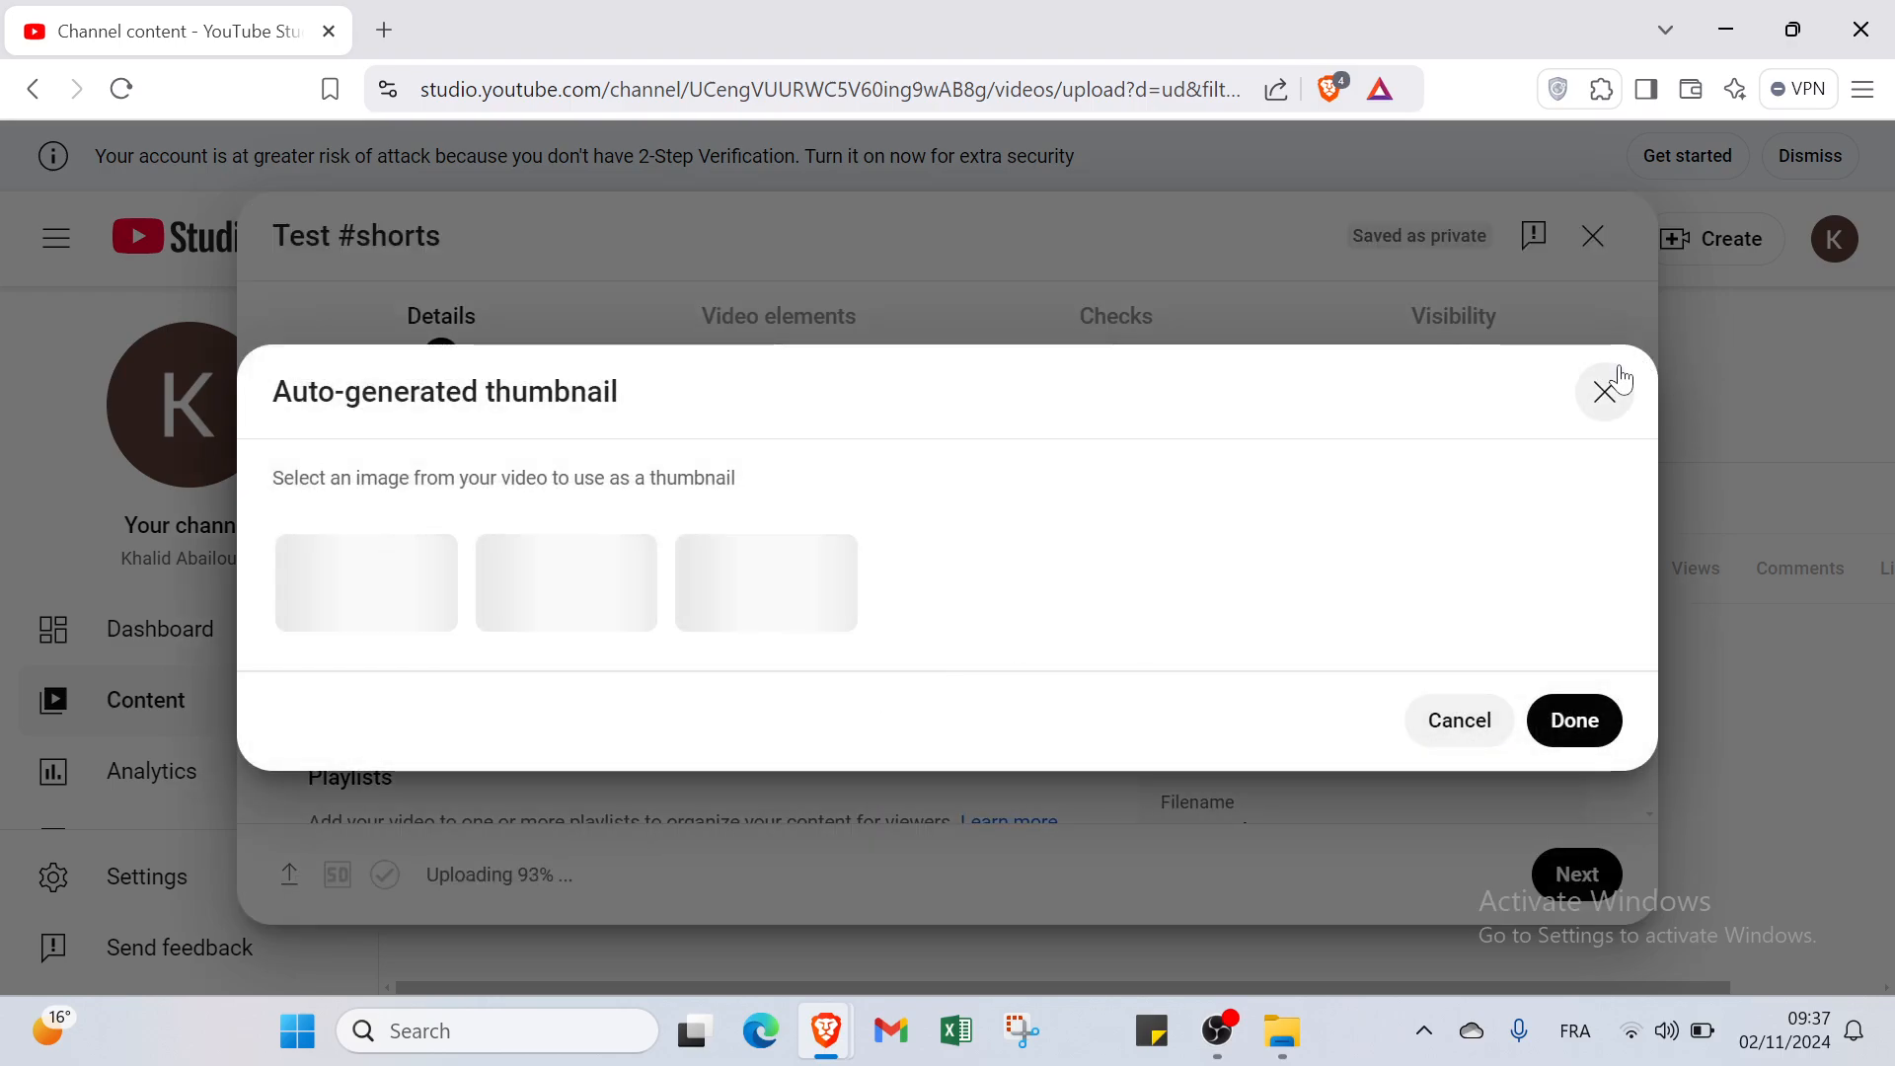
{"action": "left_click", "coordinate": [1605, 392]}
{"action": "left_click", "coordinate": [898, 691]}
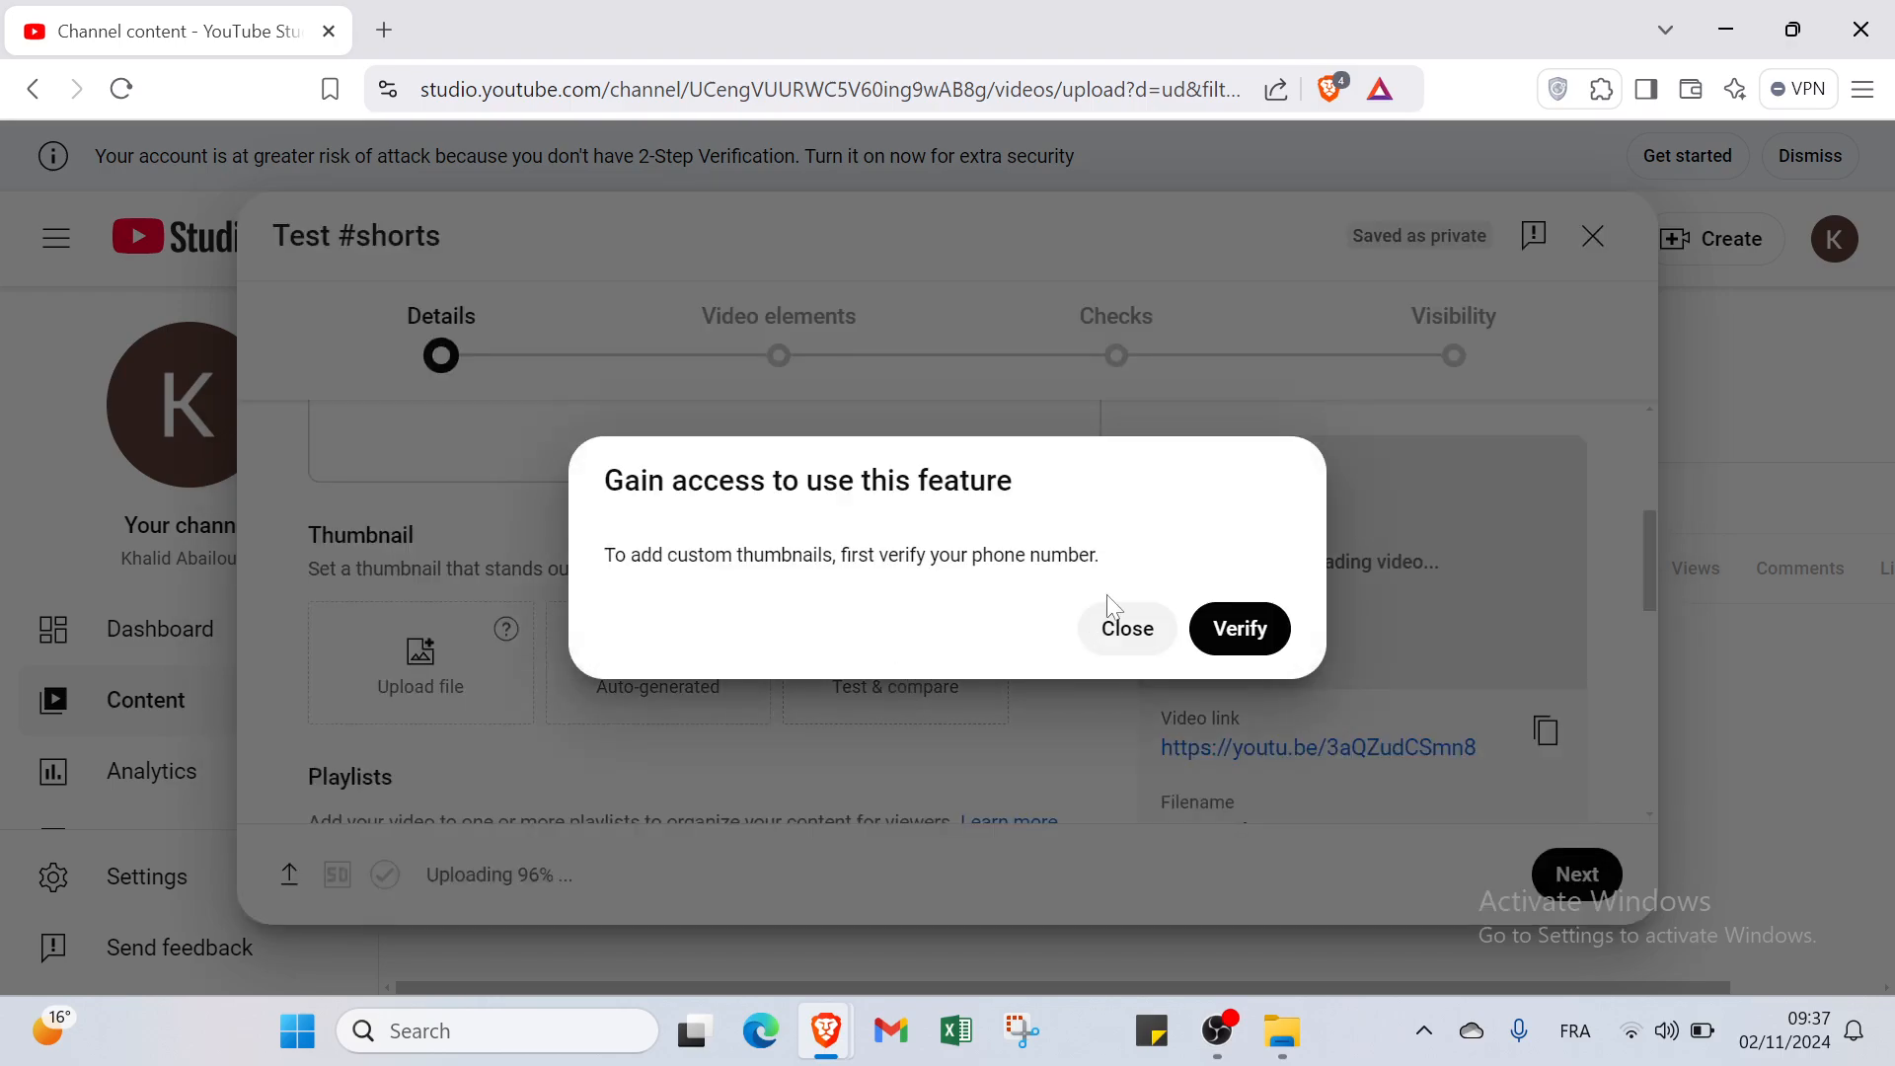
{"action": "left_click", "coordinate": [1113, 631]}
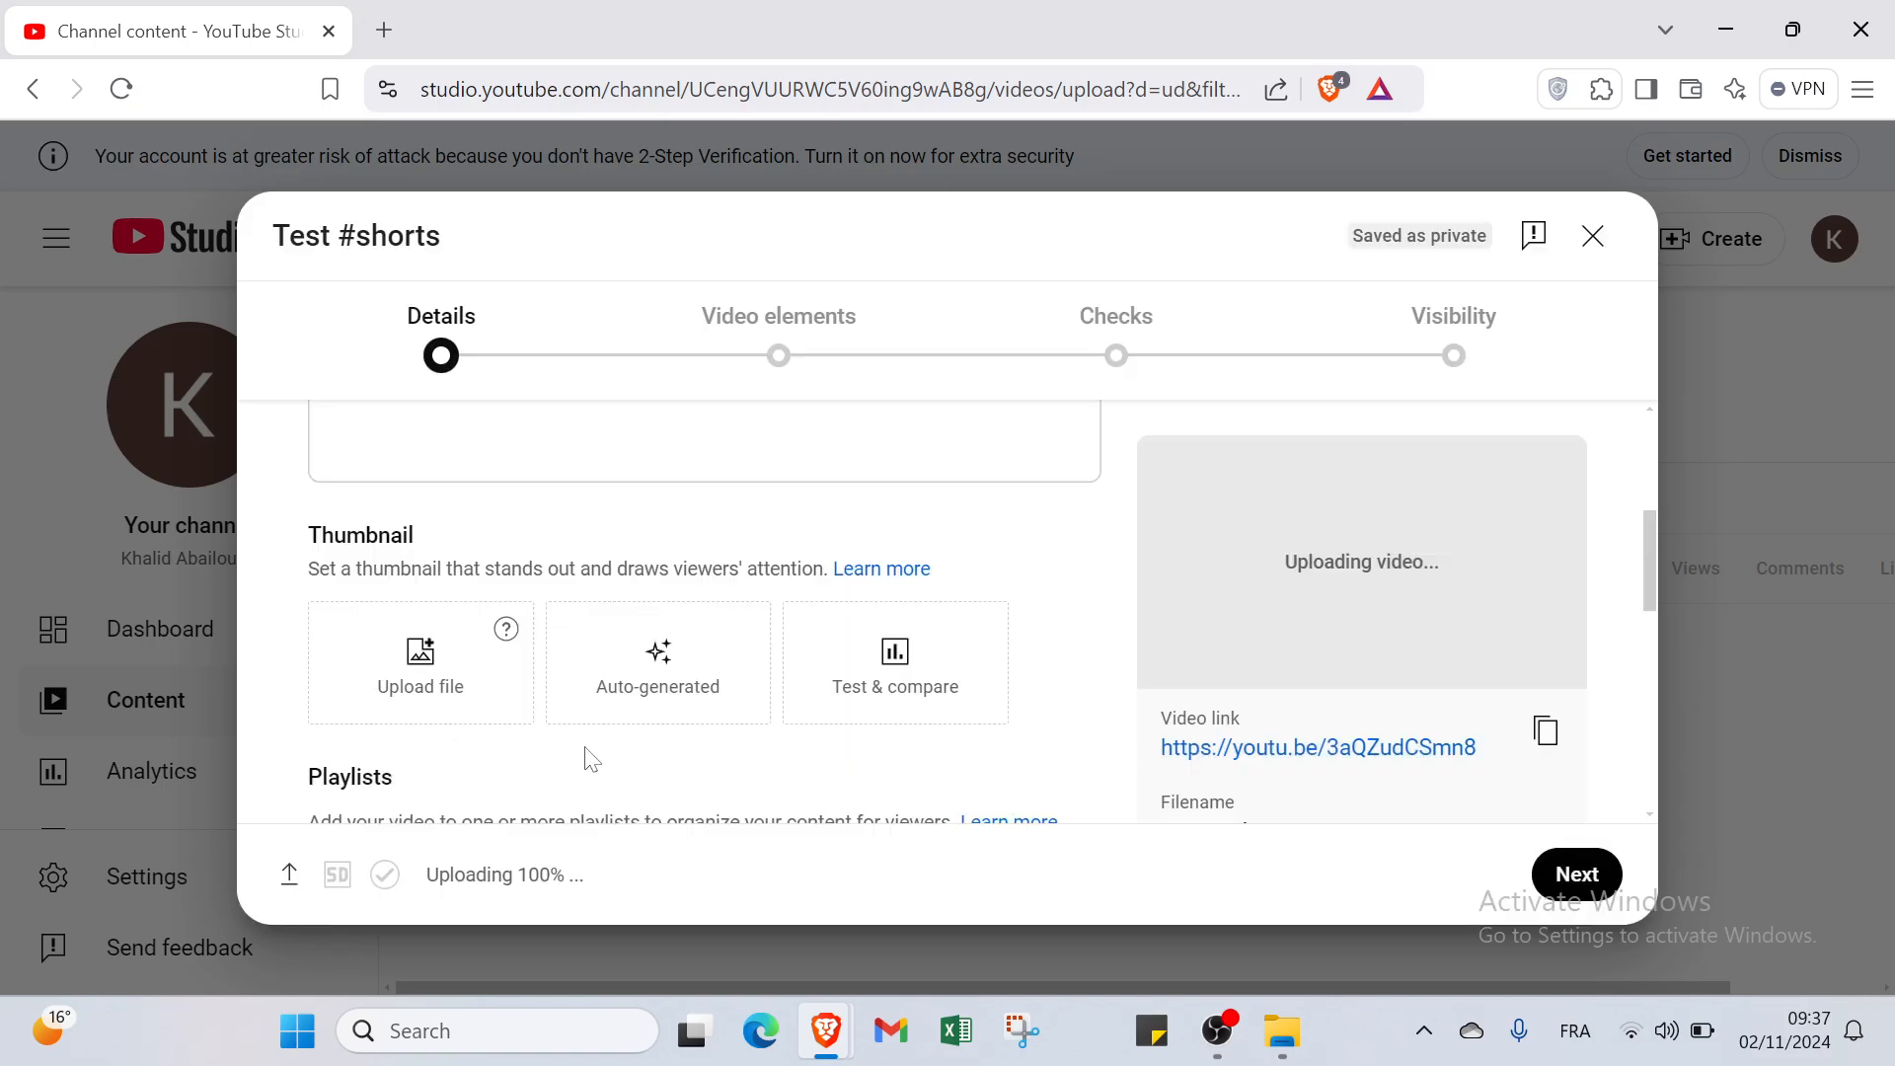
Look at the playlist selection and the options for creating a playlist, without adding the video to one.
{"action": "scroll", "coordinate": [583, 761], "scroll_direction": "down", "scroll_amount": 3}
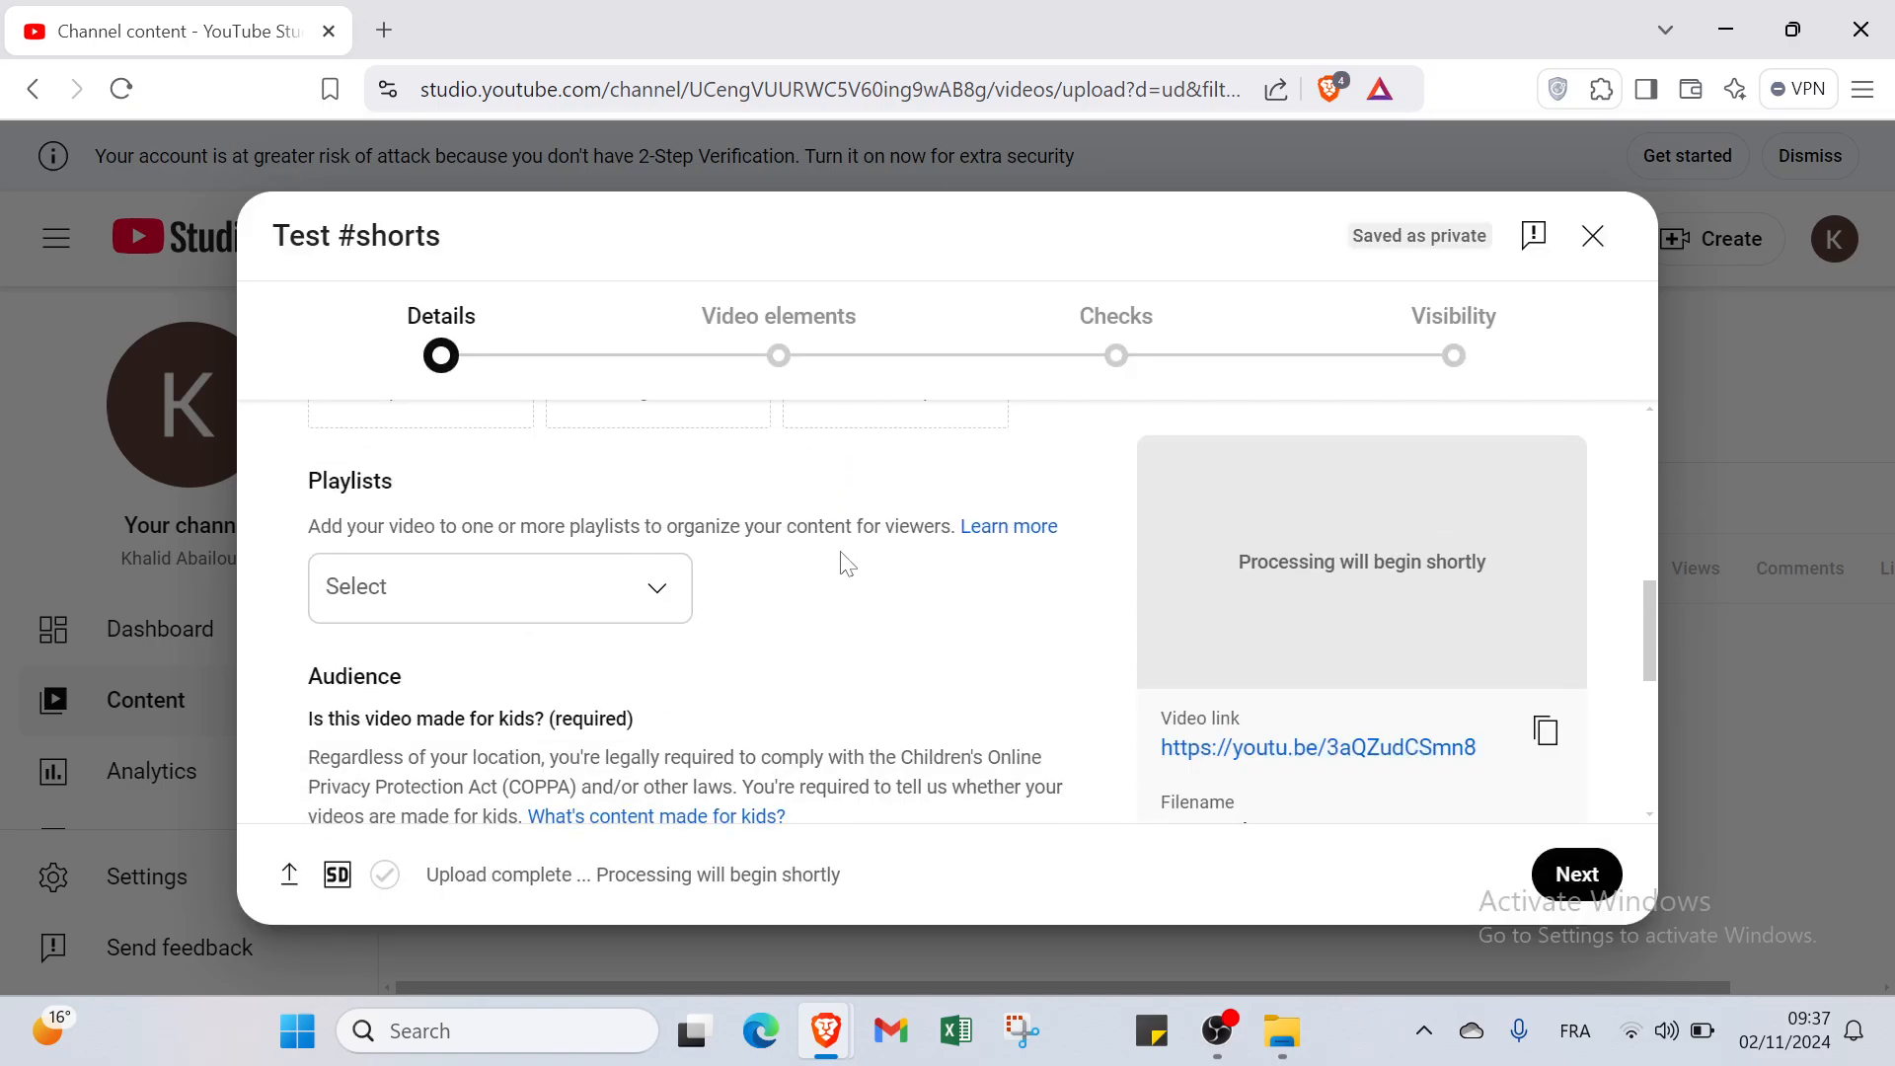
{"action": "left_click", "coordinate": [513, 613]}
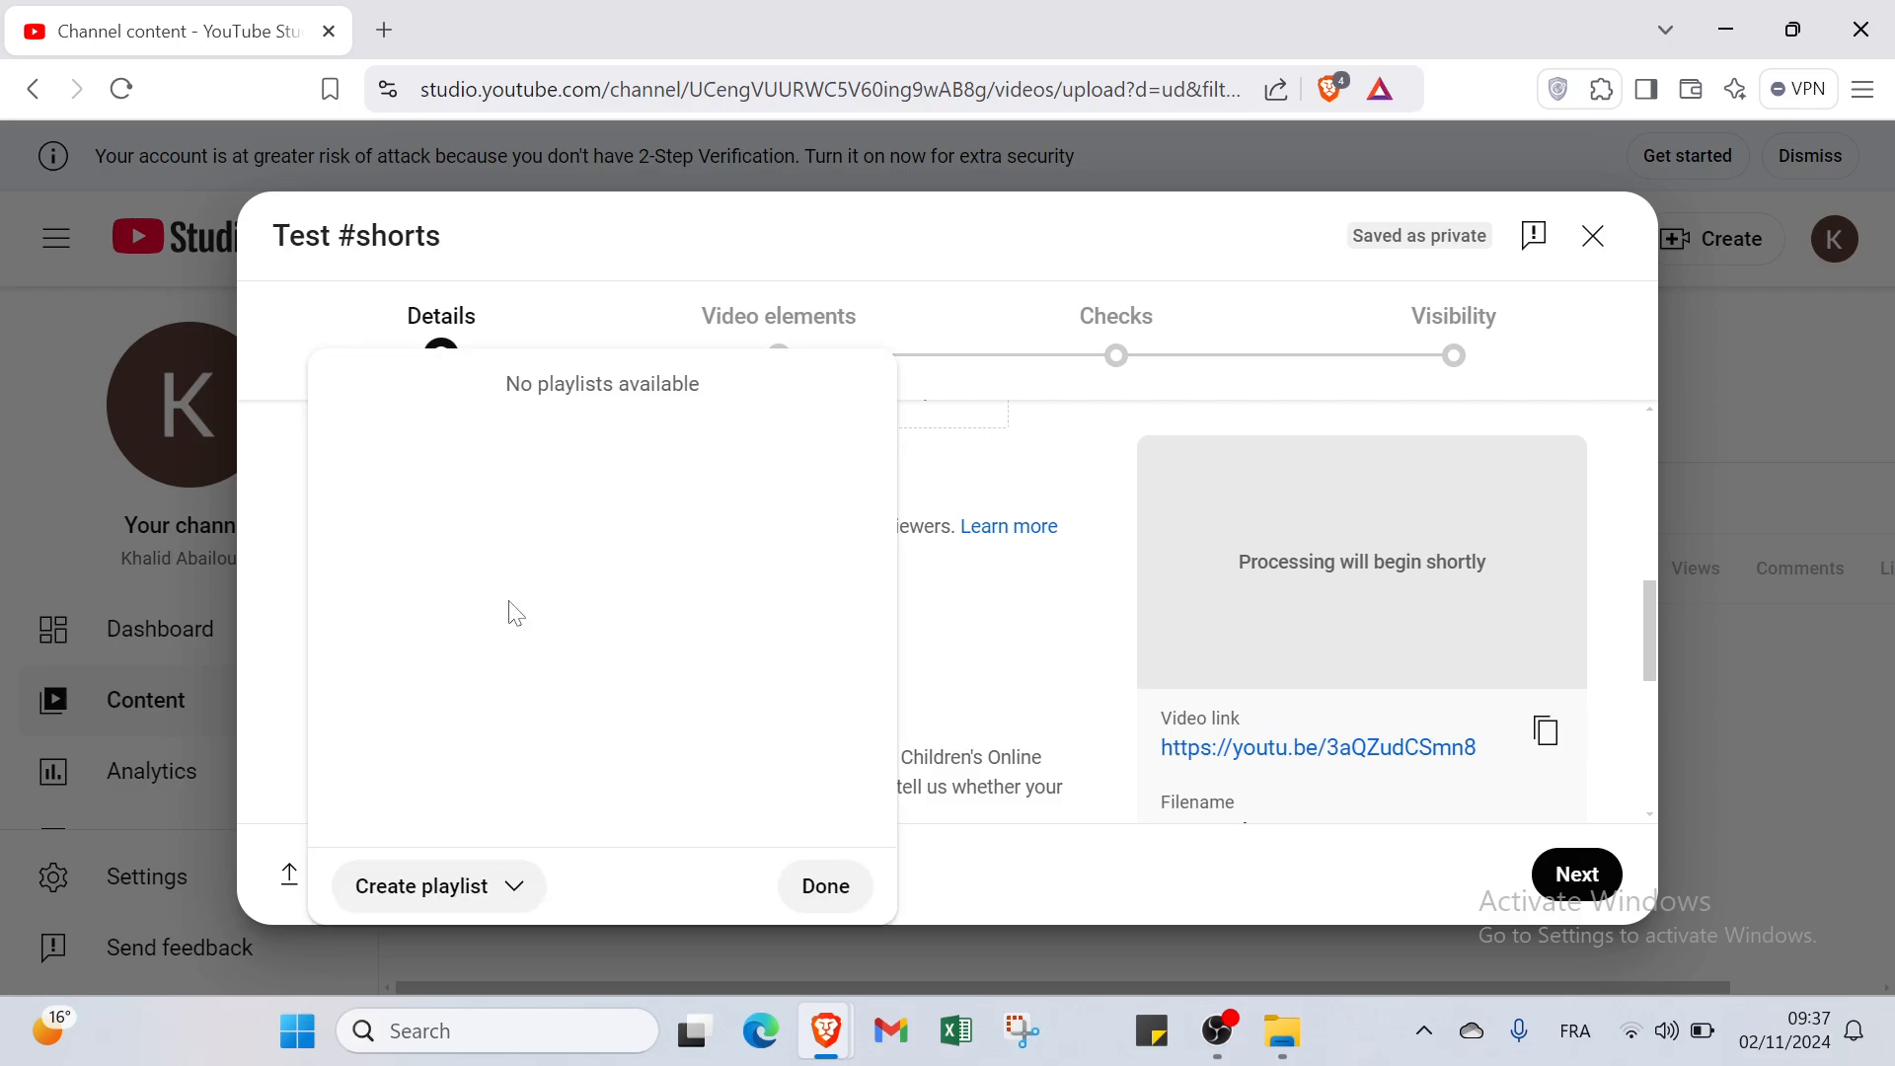
{"action": "left_click", "coordinate": [454, 875]}
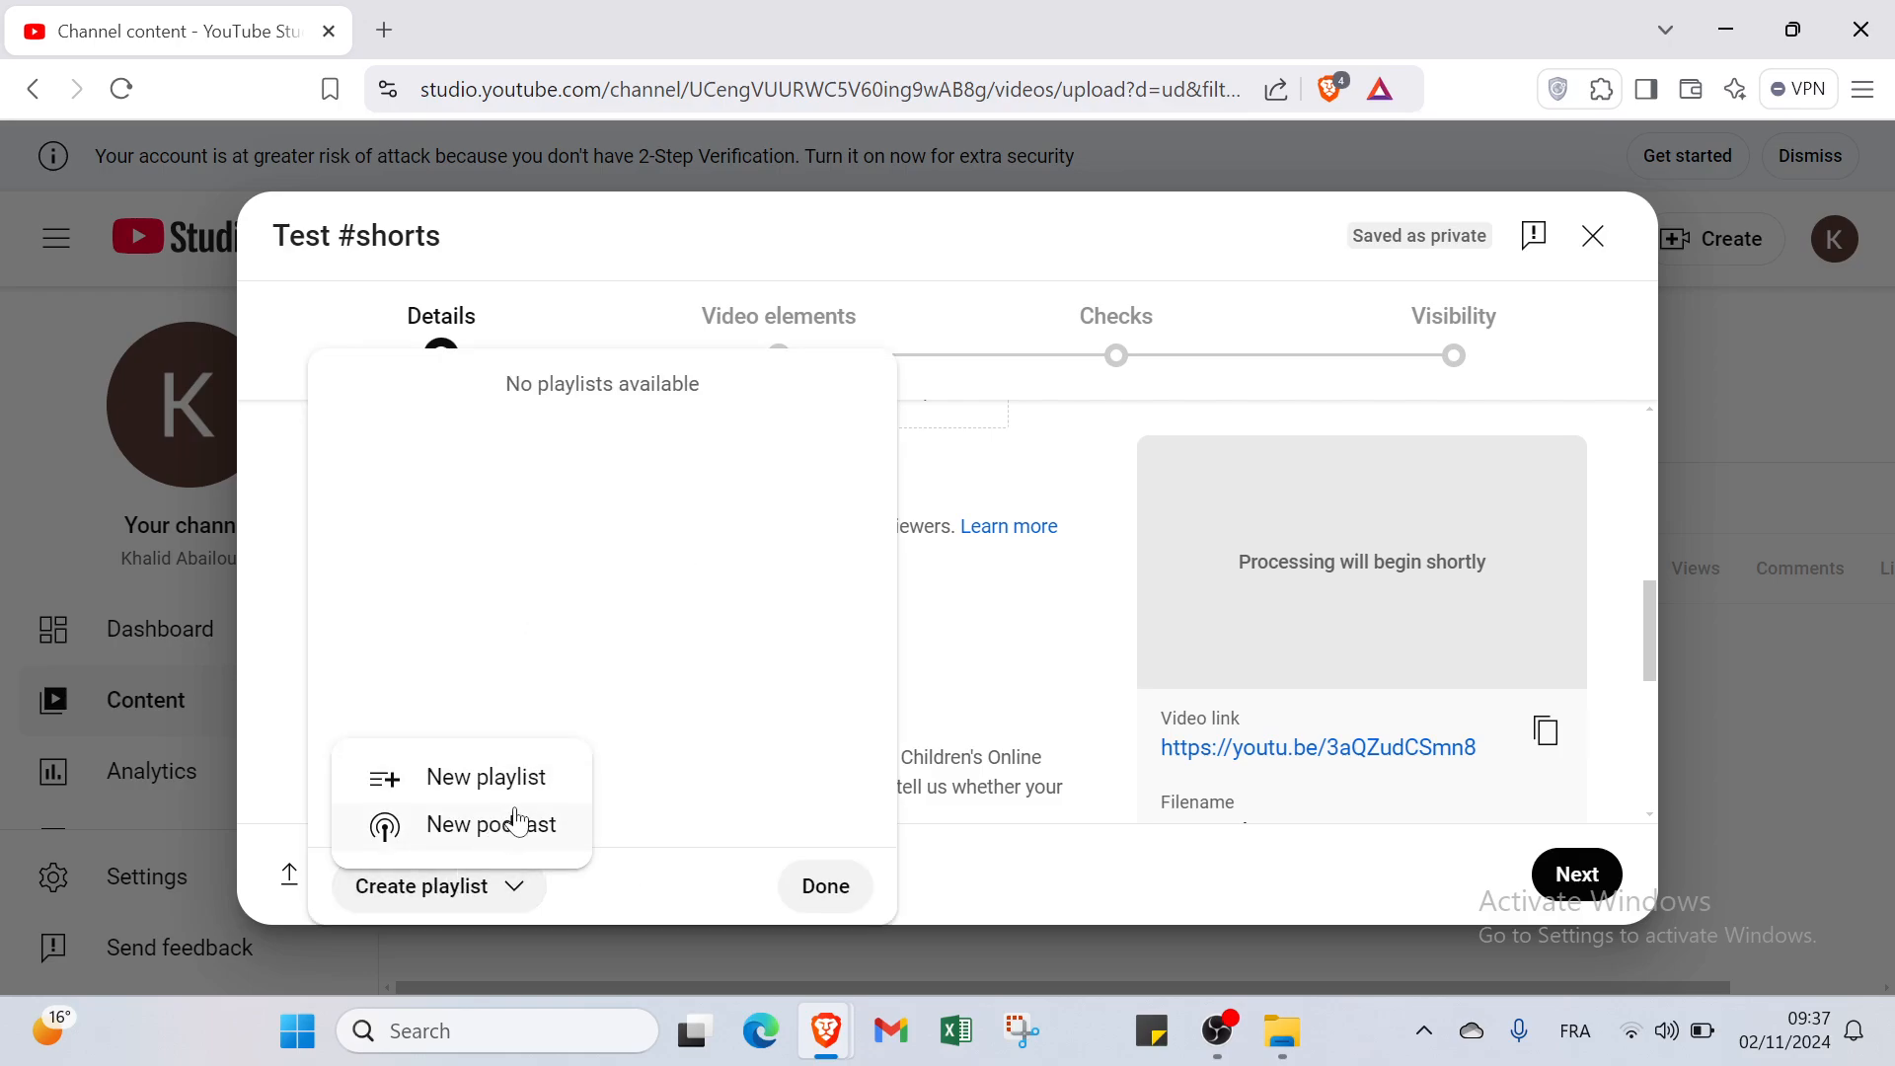
{"action": "left_click", "coordinate": [698, 753]}
{"action": "left_click", "coordinate": [787, 890]}
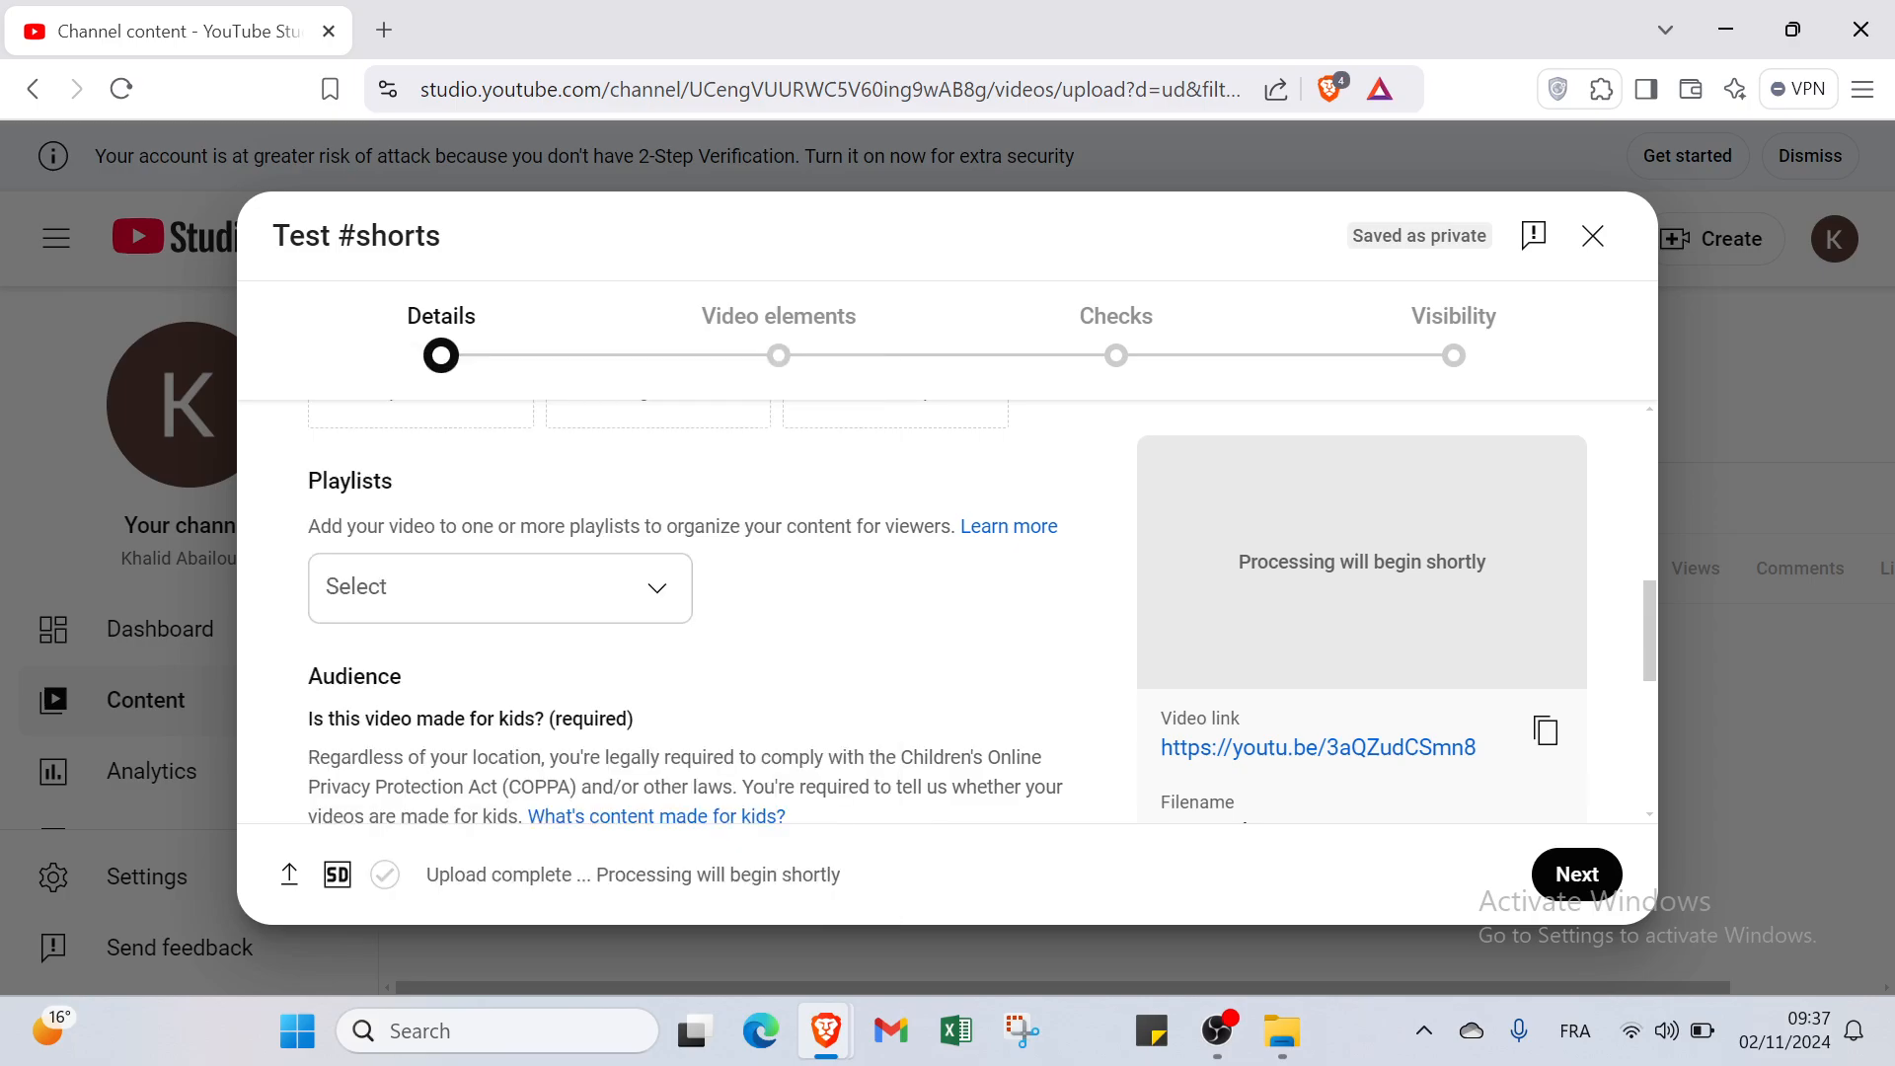
Set the video's audience to "No, it's not made for kids".
{"action": "scroll", "coordinate": [490, 703], "scroll_direction": "down", "scroll_amount": 1}
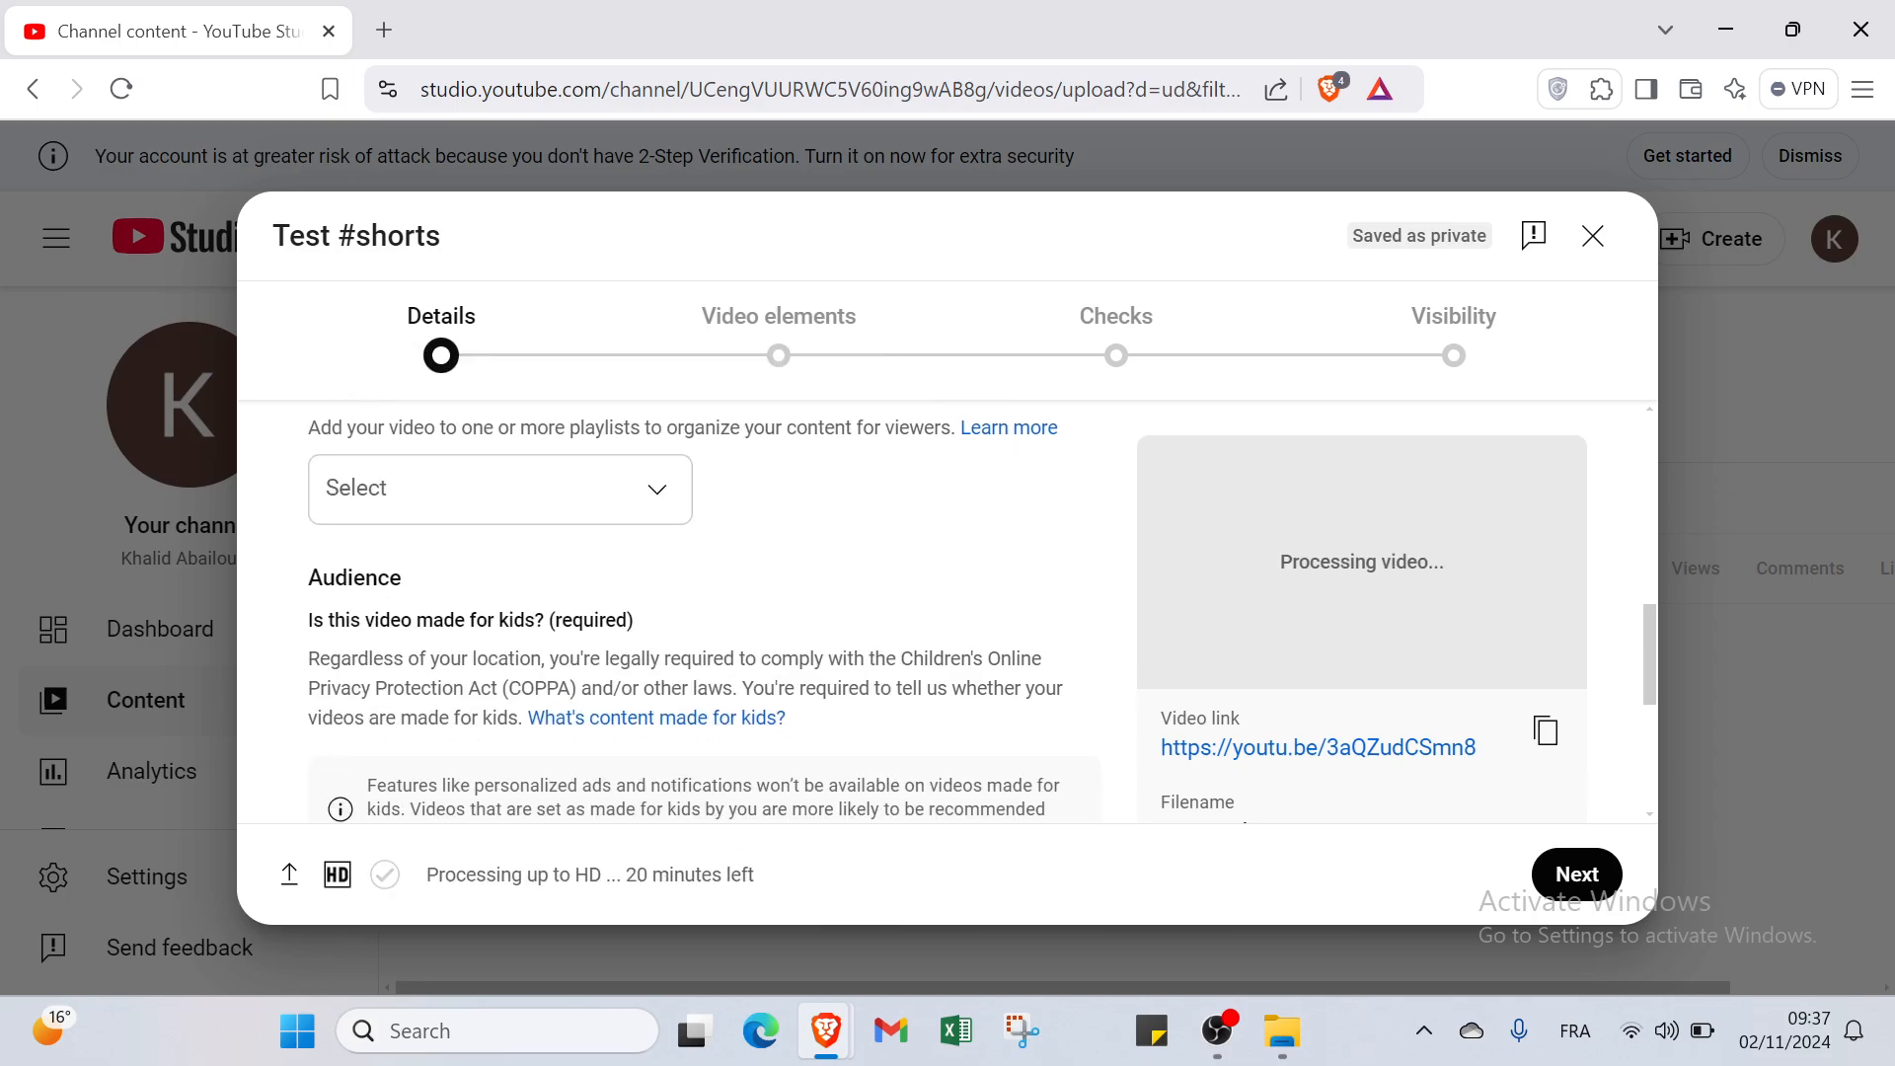
{"action": "scroll", "coordinate": [546, 654], "scroll_direction": "down", "scroll_amount": 3}
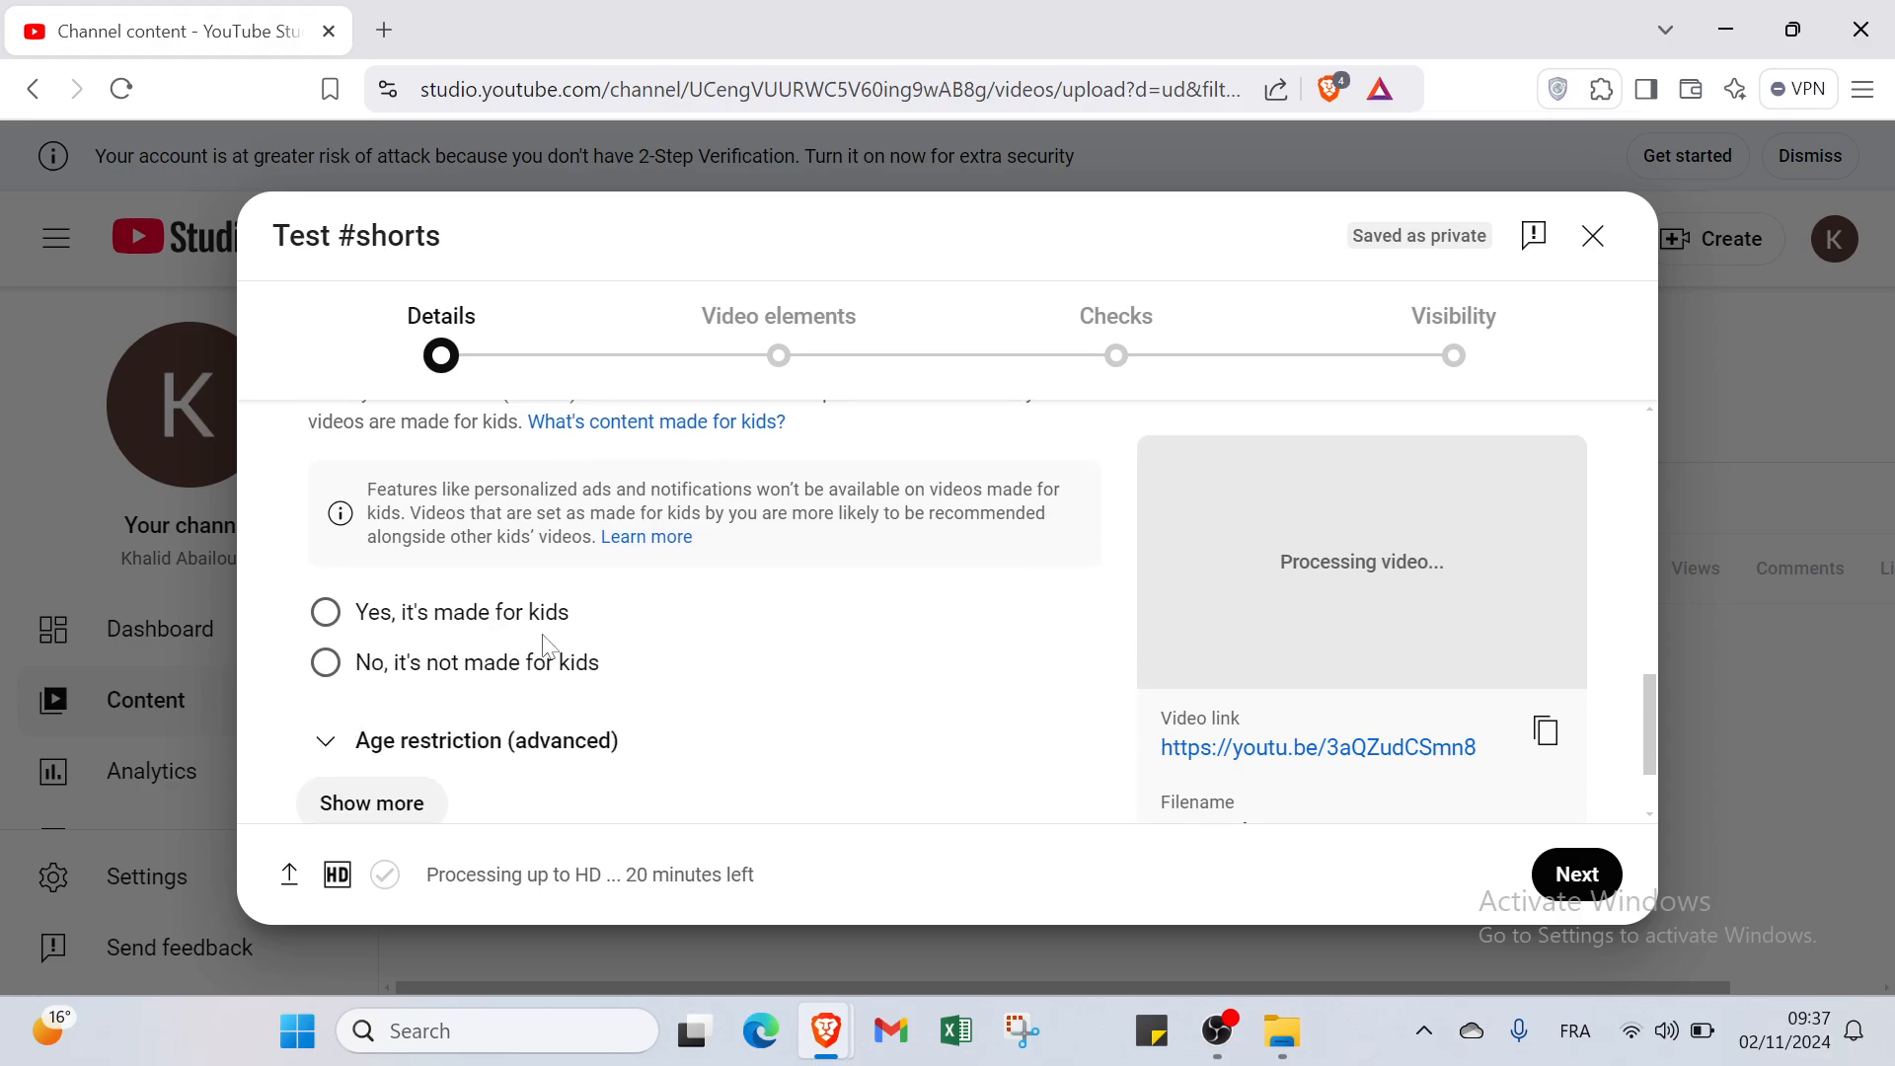
{"action": "left_click", "coordinate": [326, 662]}
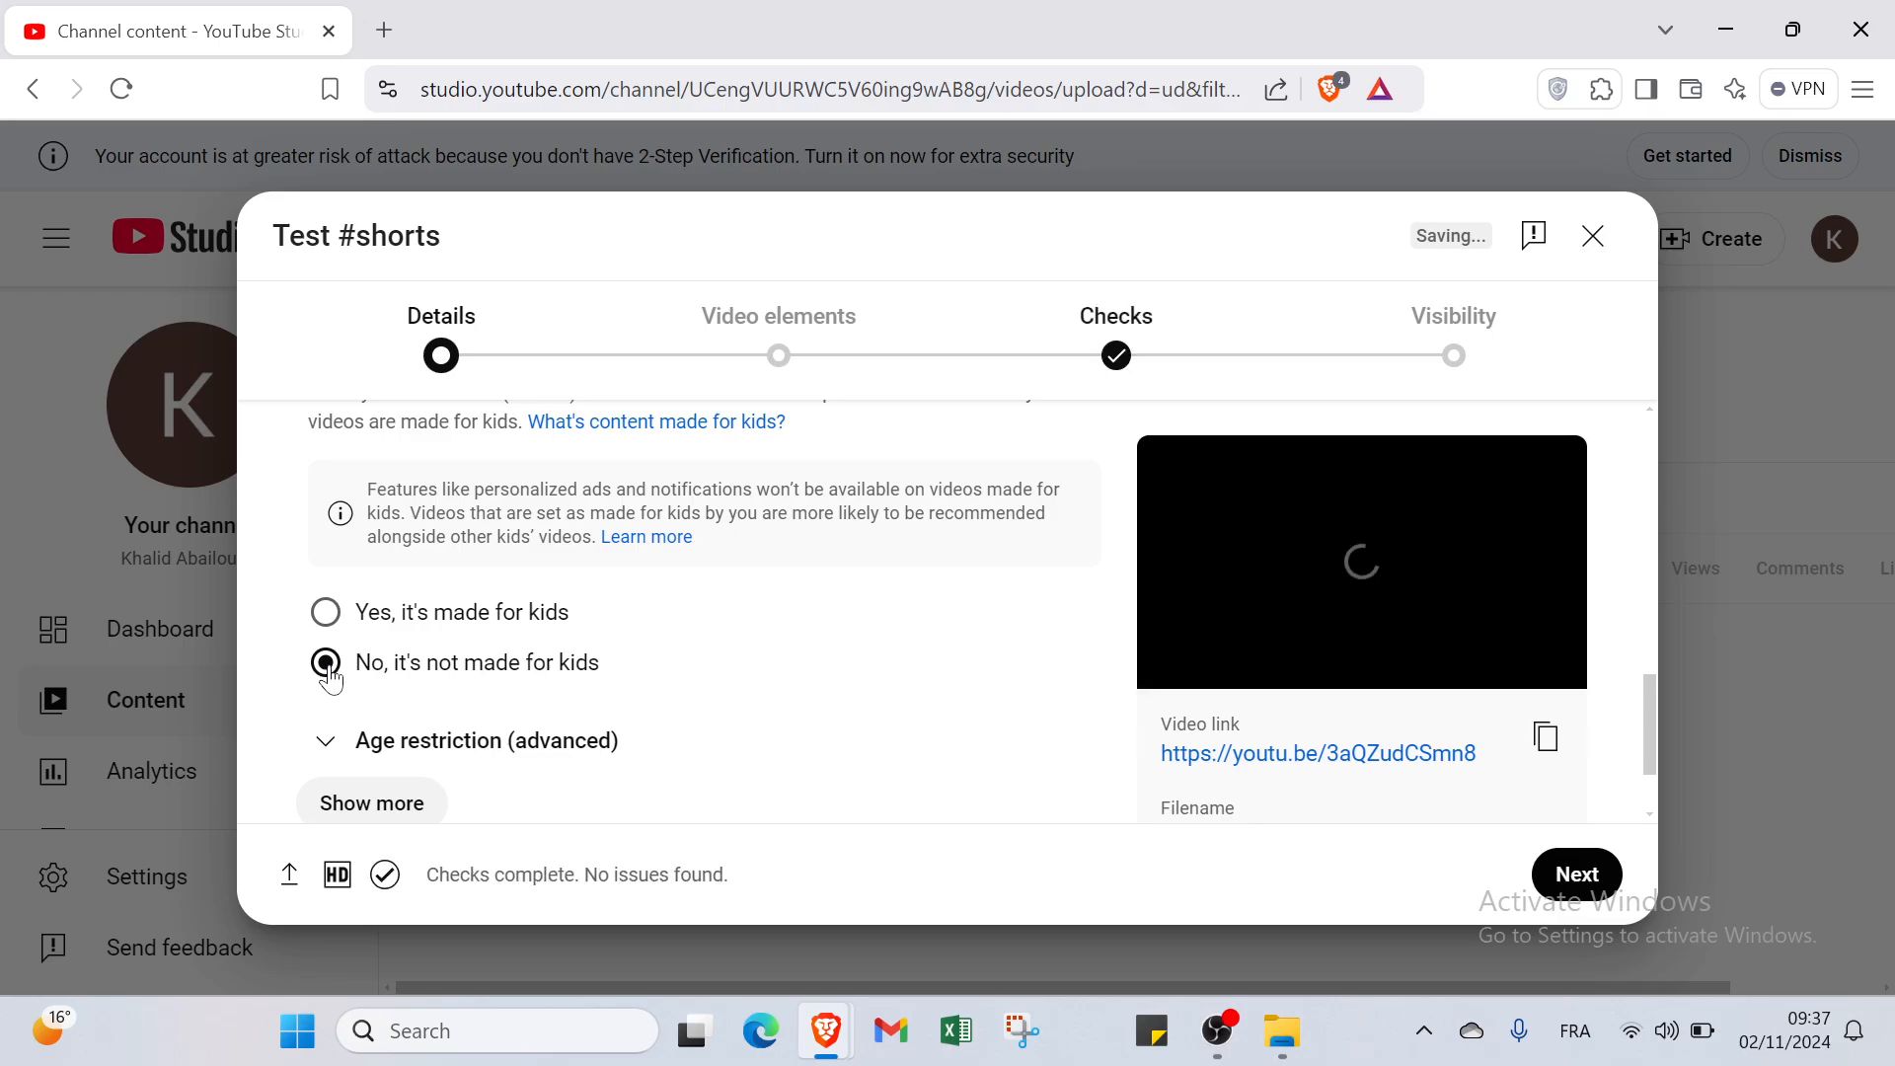
Expand the advanced age restriction section and review its options for restricting the video to adults.
{"action": "scroll", "coordinate": [493, 679], "scroll_direction": "down", "scroll_amount": 1}
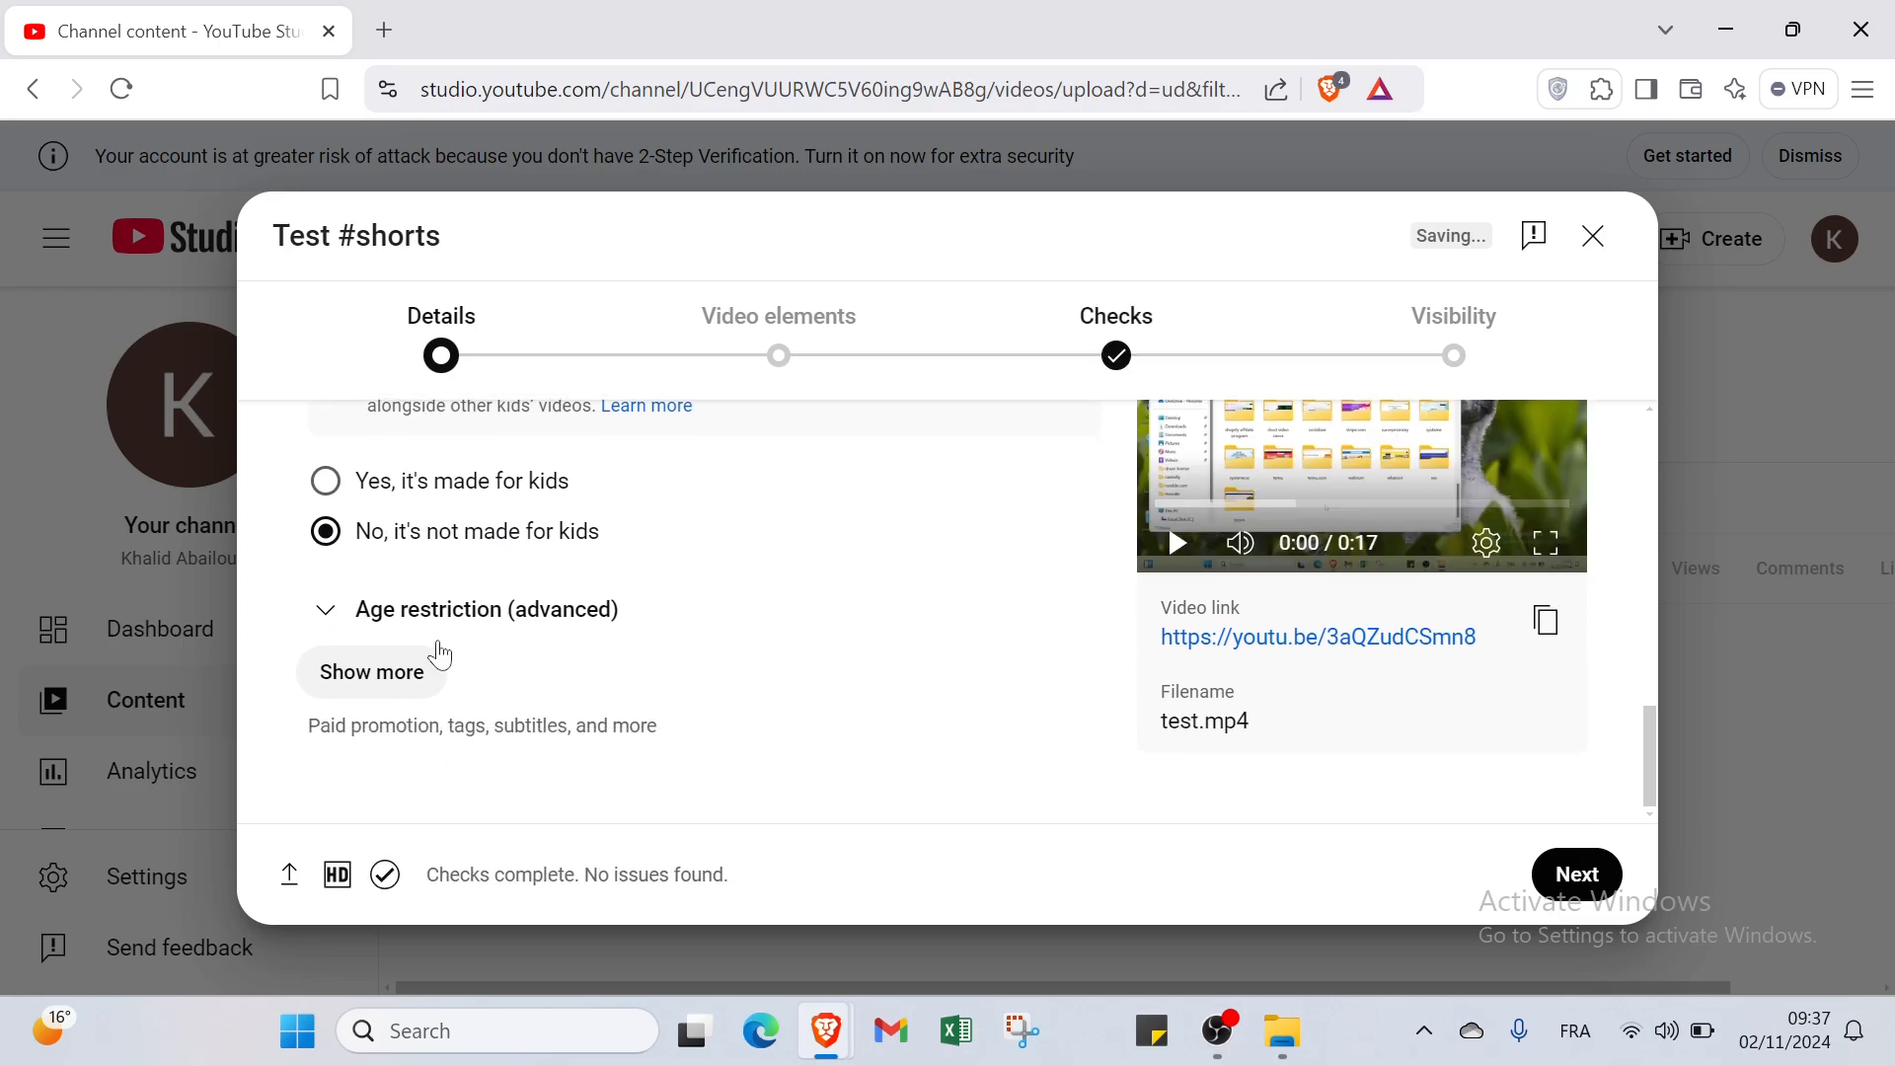
{"action": "left_click", "coordinate": [451, 612]}
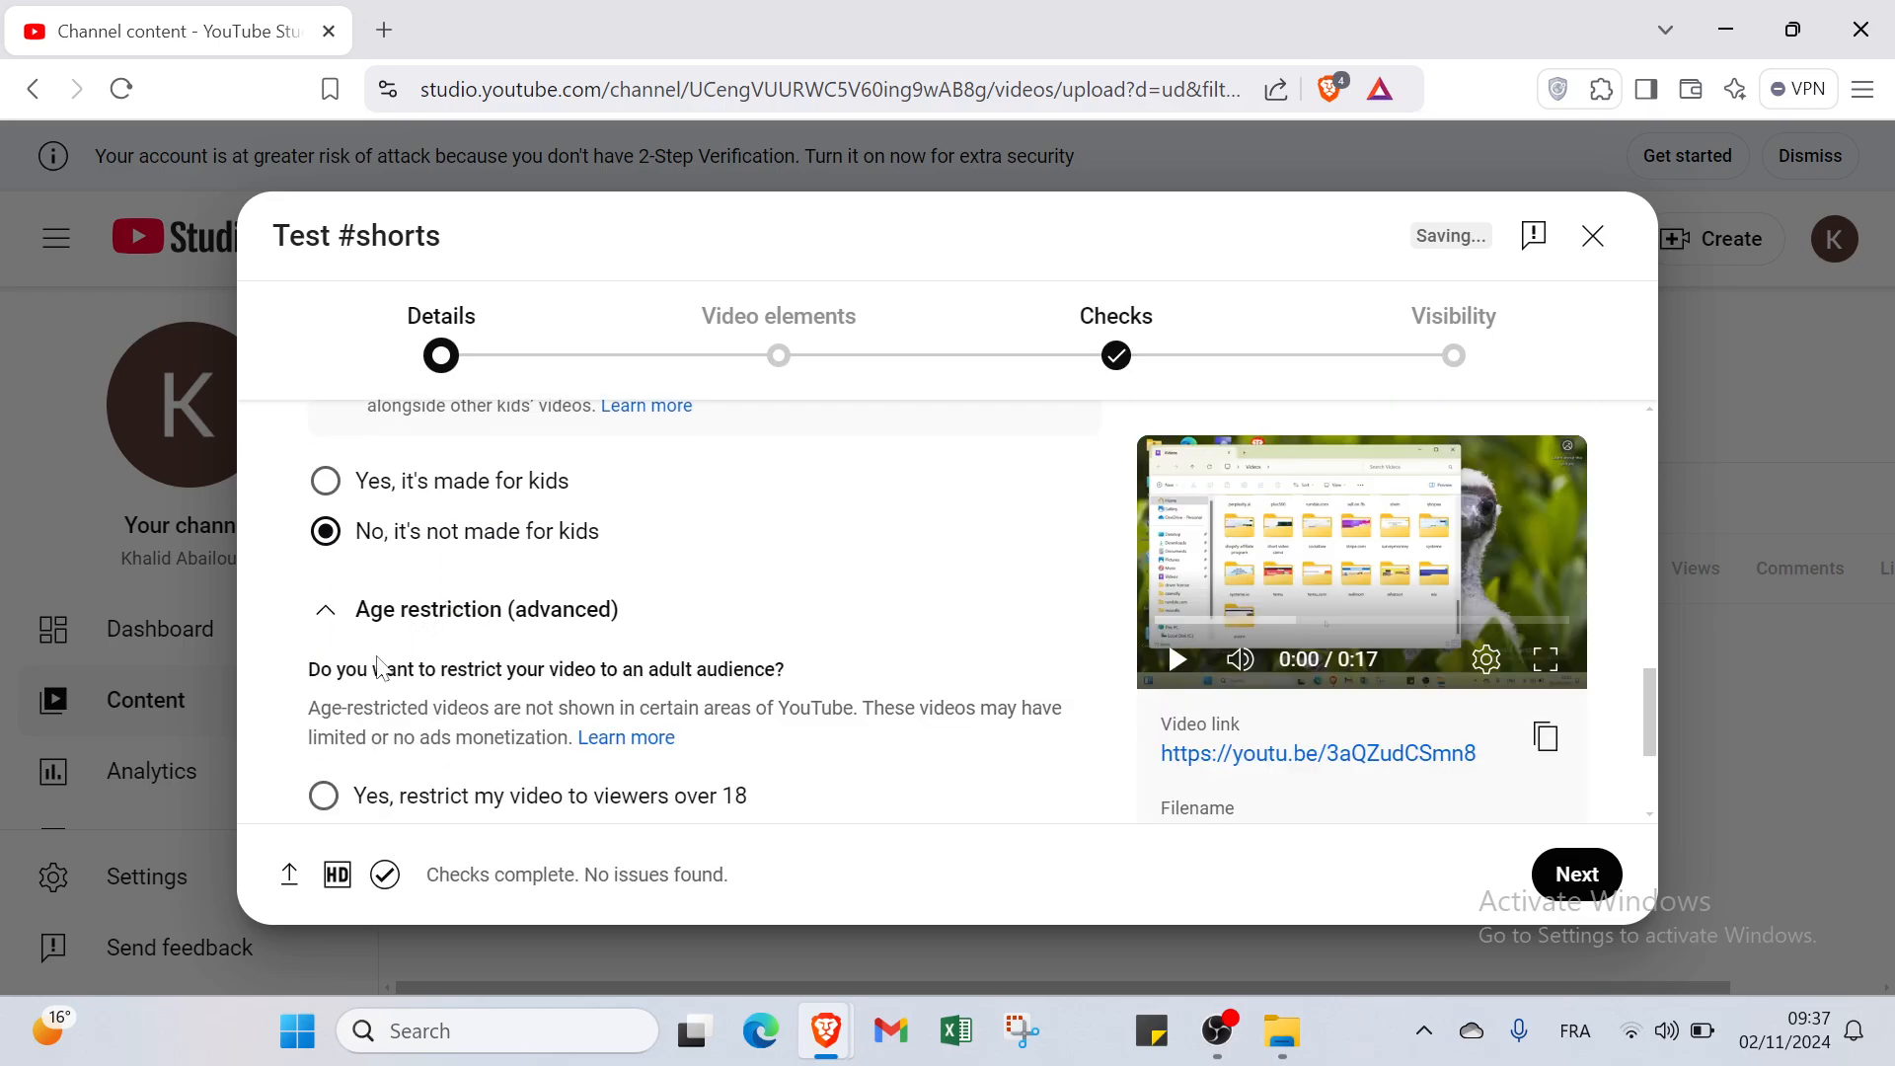
{"action": "scroll", "coordinate": [563, 677], "scroll_direction": "down", "scroll_amount": 2}
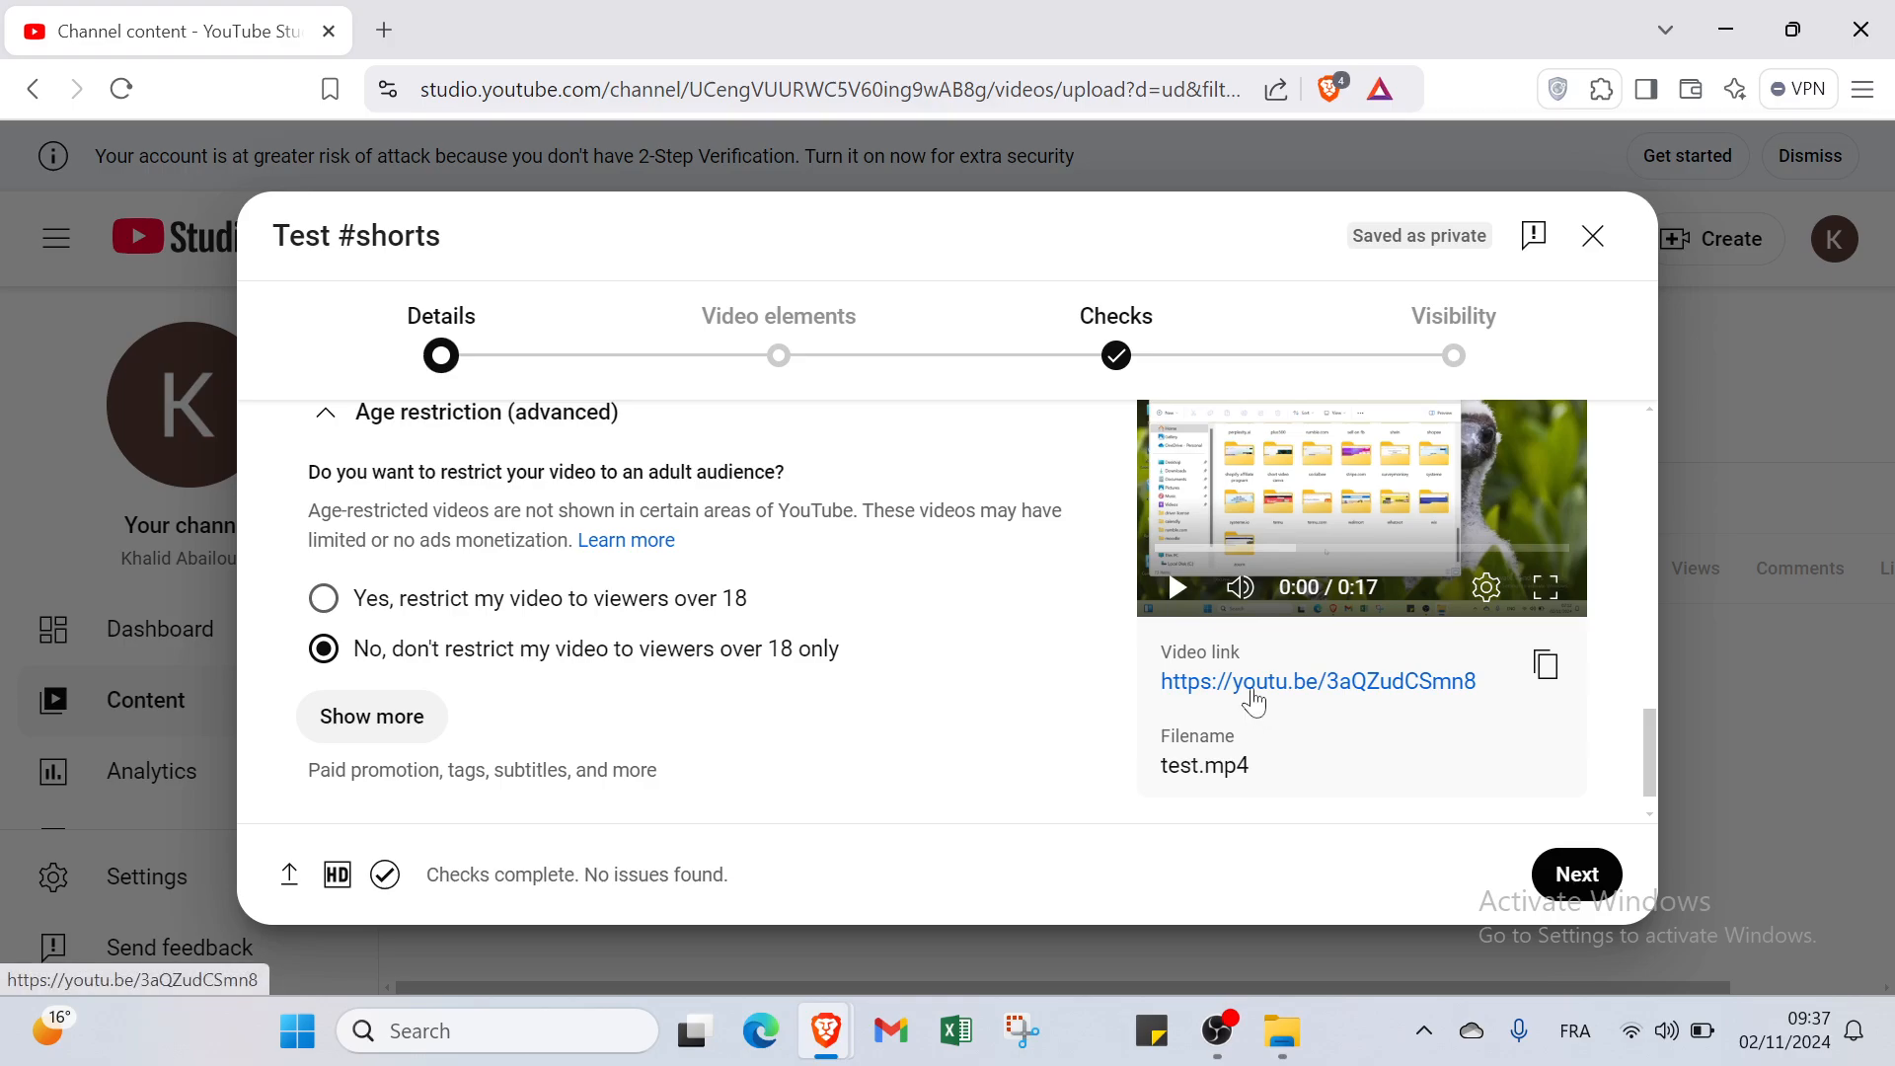
{"action": "scroll", "coordinate": [1254, 701], "scroll_direction": "up", "scroll_amount": 3}
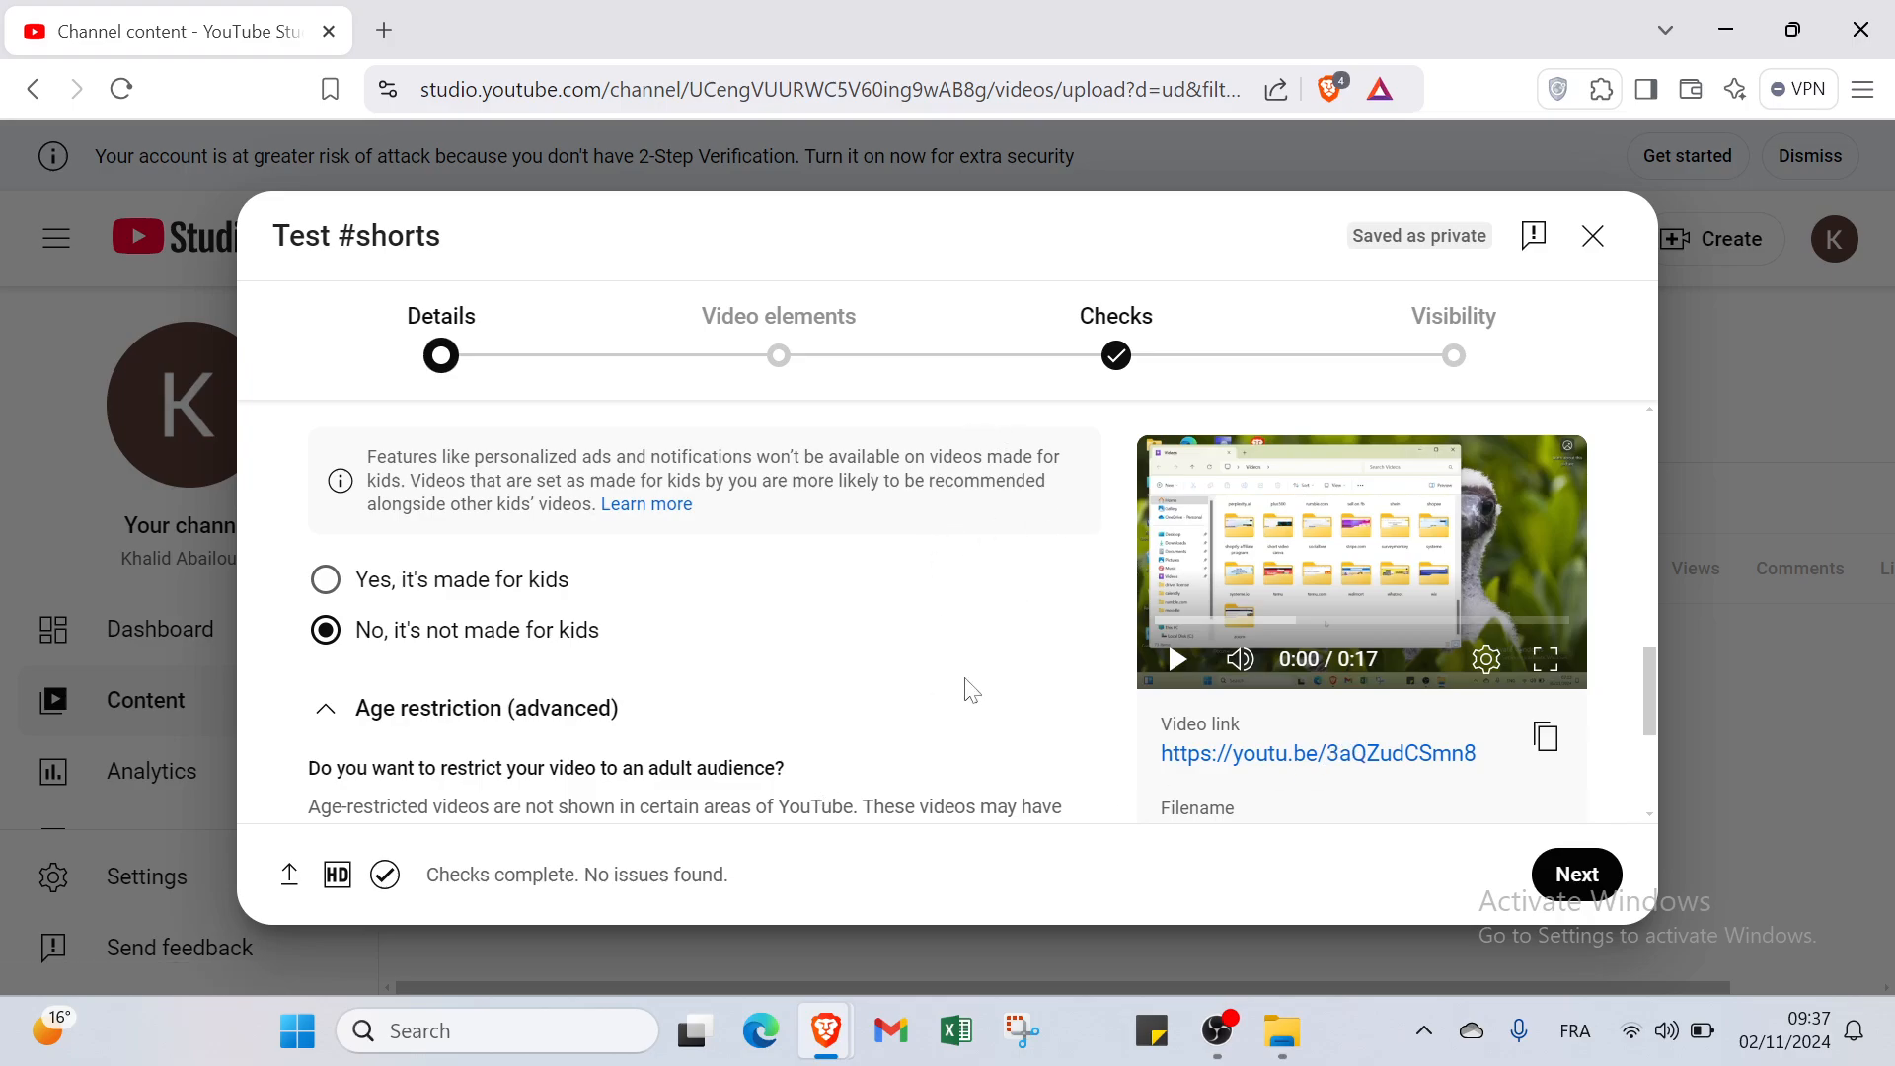
{"action": "scroll", "coordinate": [422, 640], "scroll_direction": "down", "scroll_amount": 3}
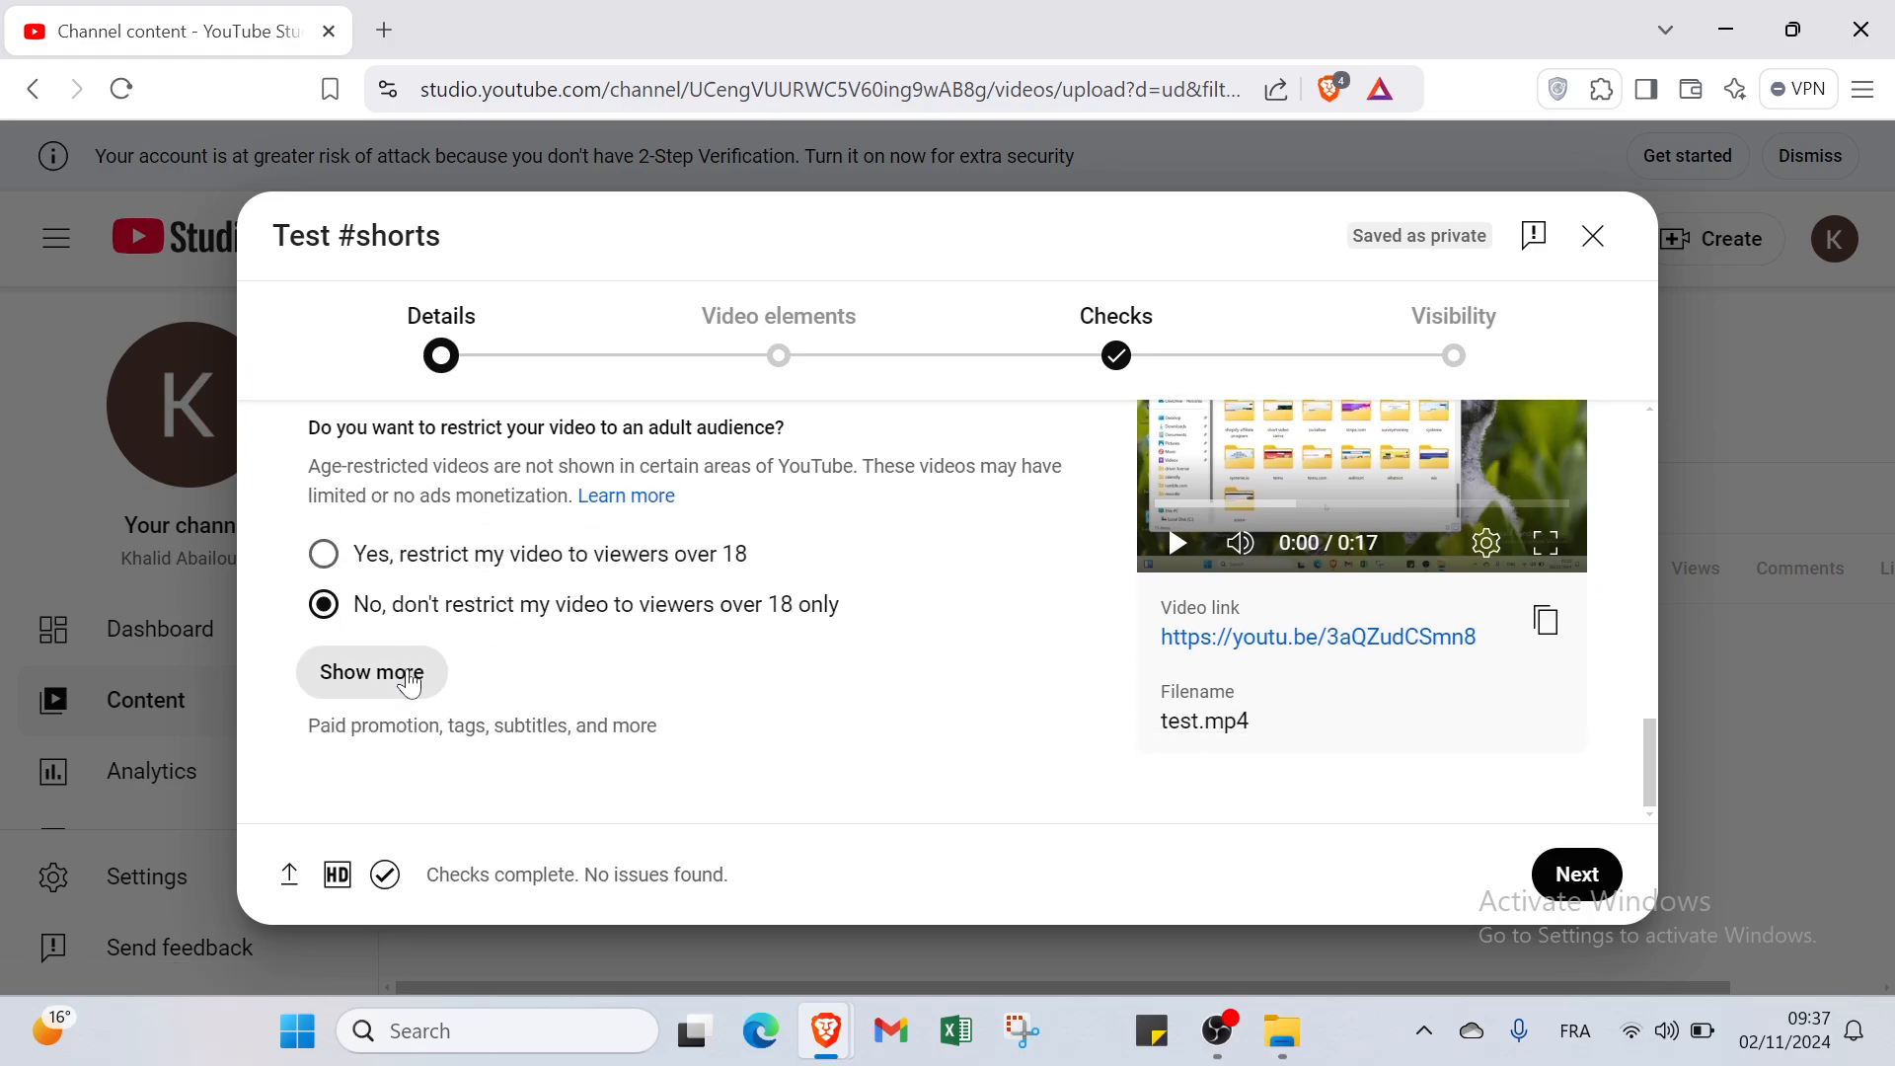
Show the additional detail settings and mark the video as containing paid promotion.
{"action": "left_click", "coordinate": [407, 679]}
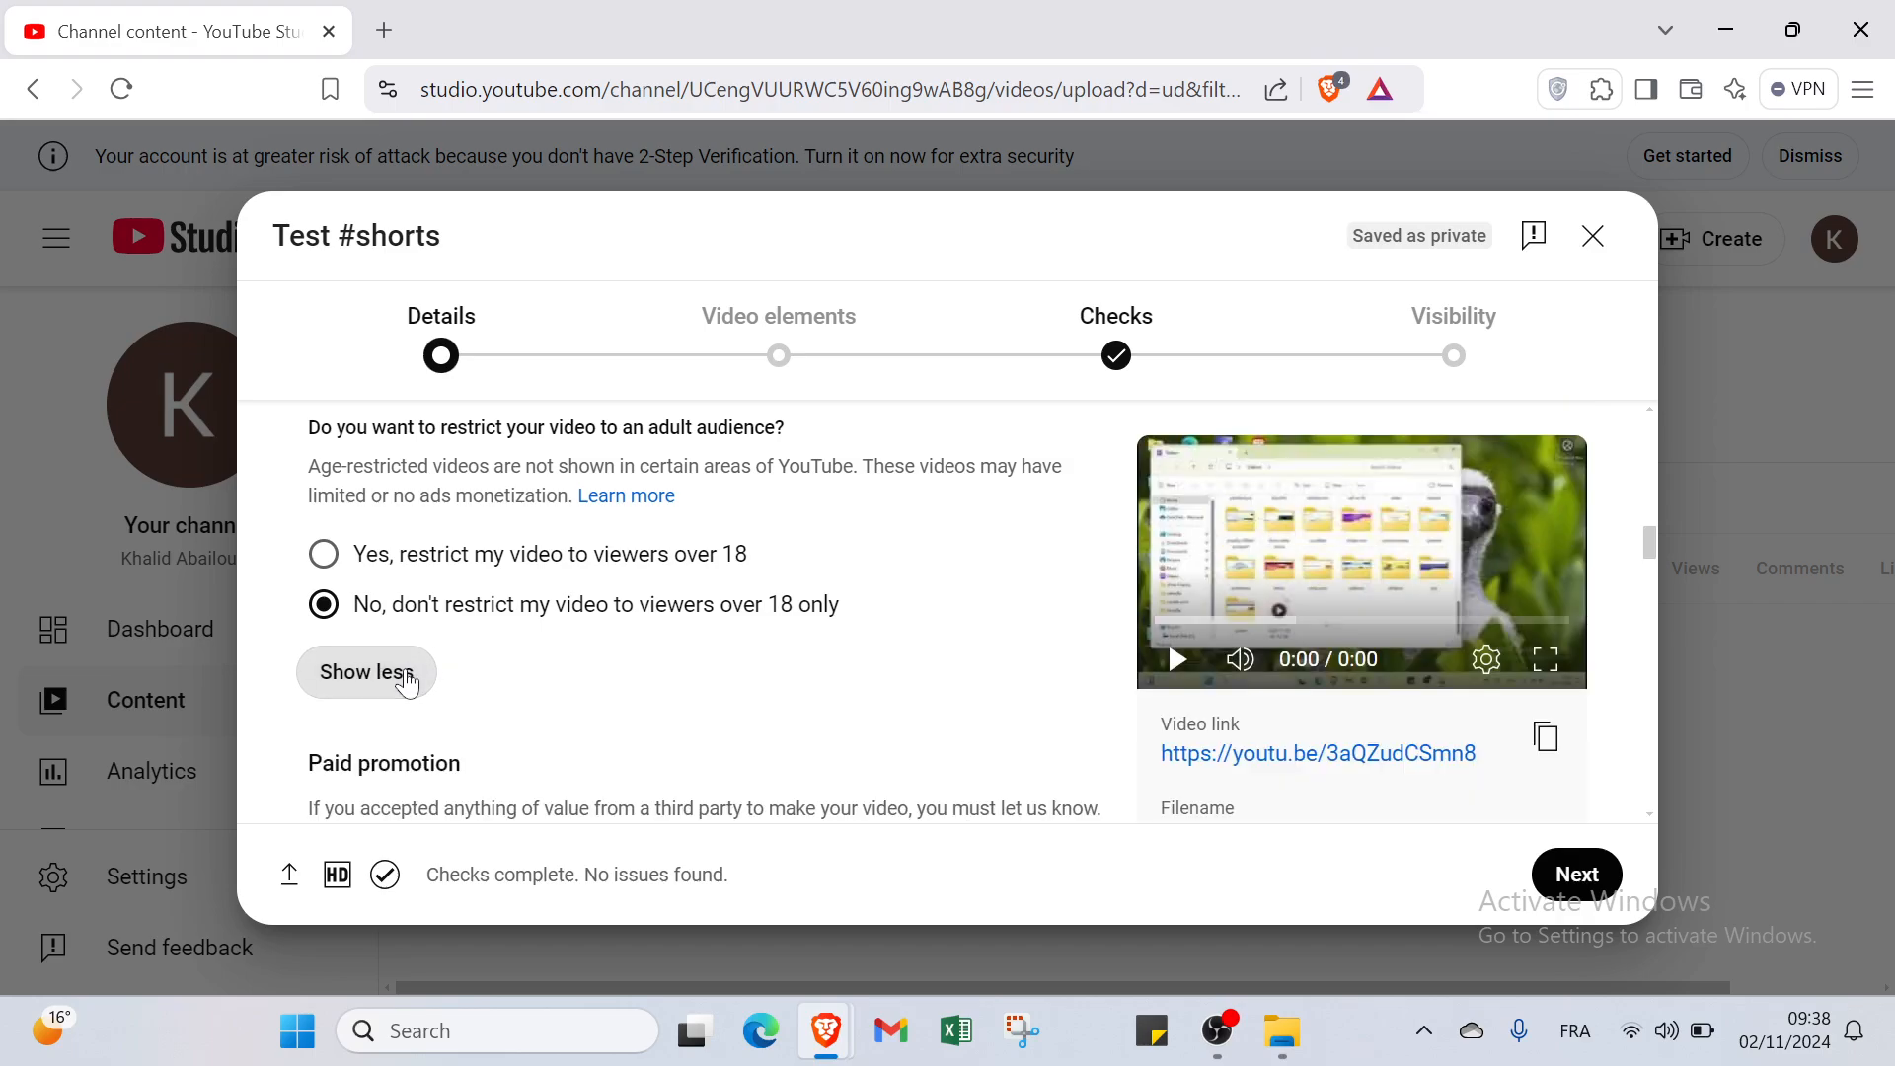
{"action": "scroll", "coordinate": [407, 682], "scroll_direction": "down", "scroll_amount": 2}
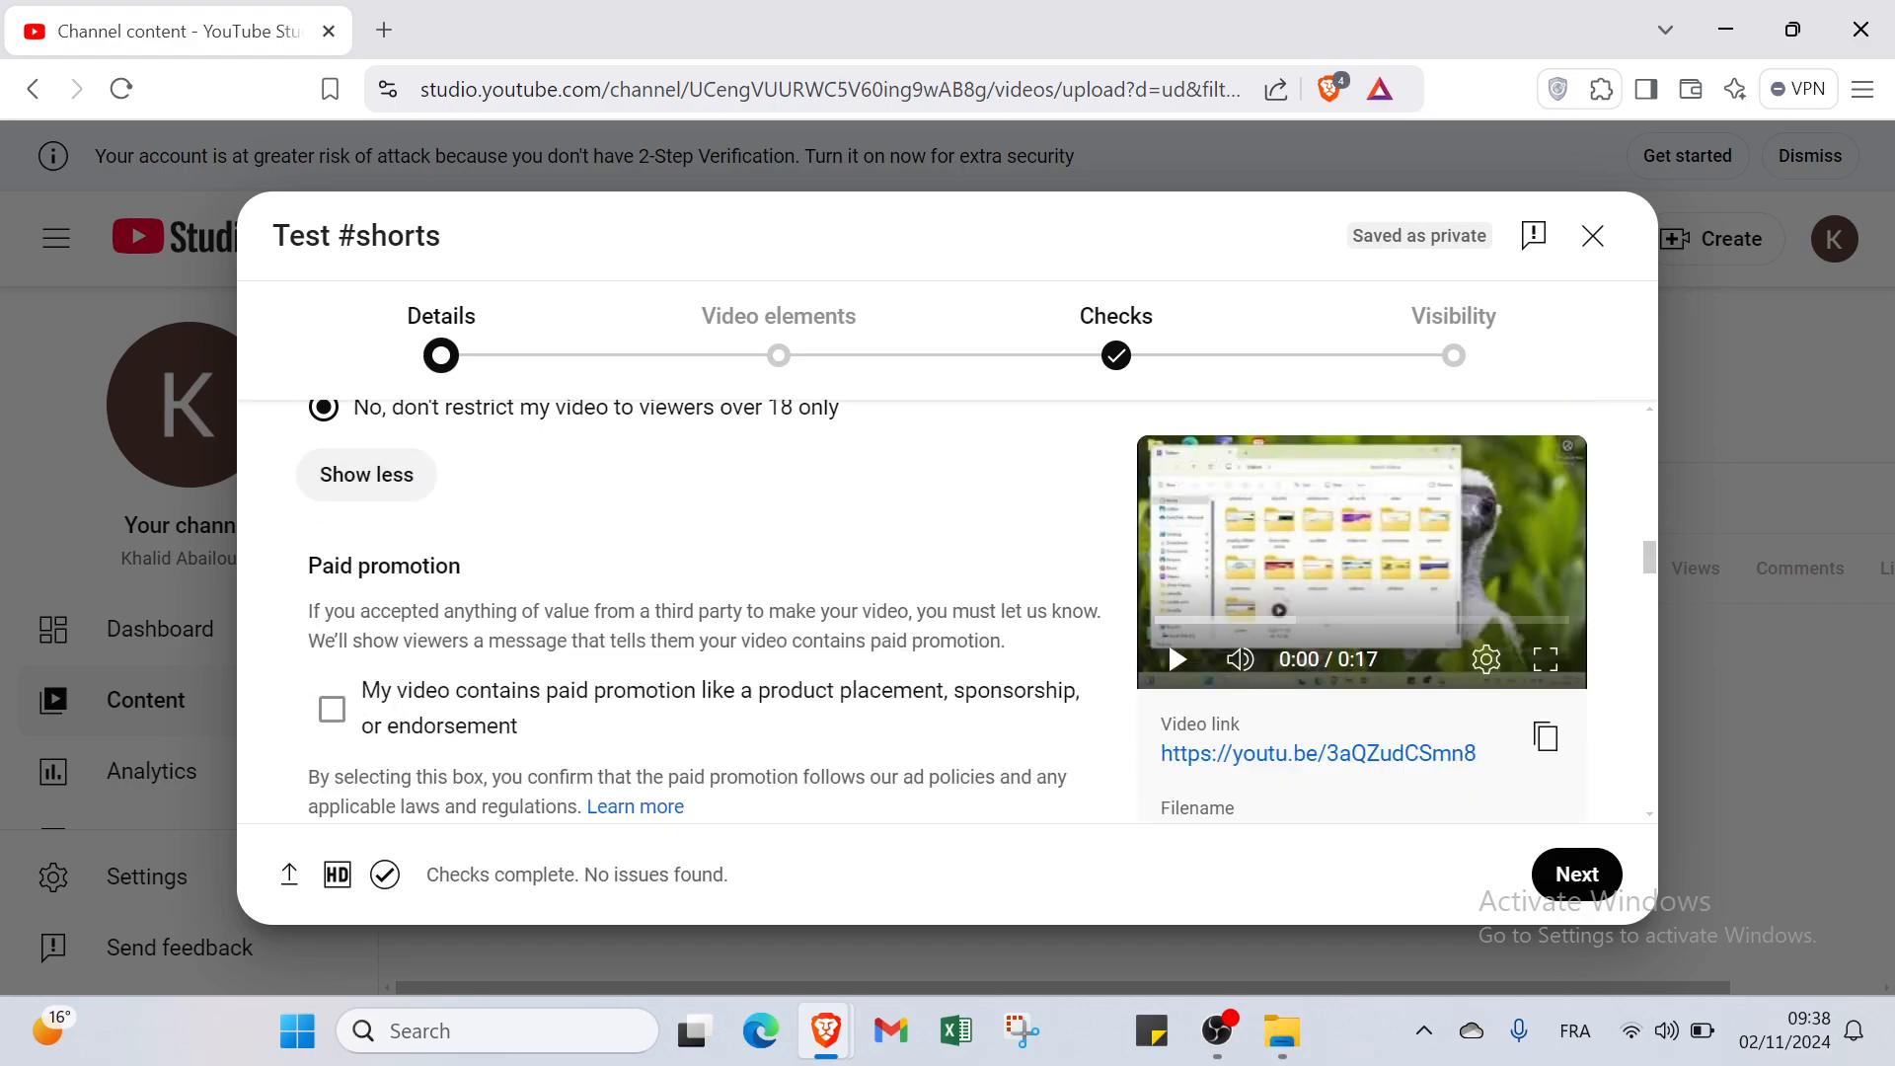
{"action": "scroll", "coordinate": [406, 681], "scroll_direction": "down", "scroll_amount": 1}
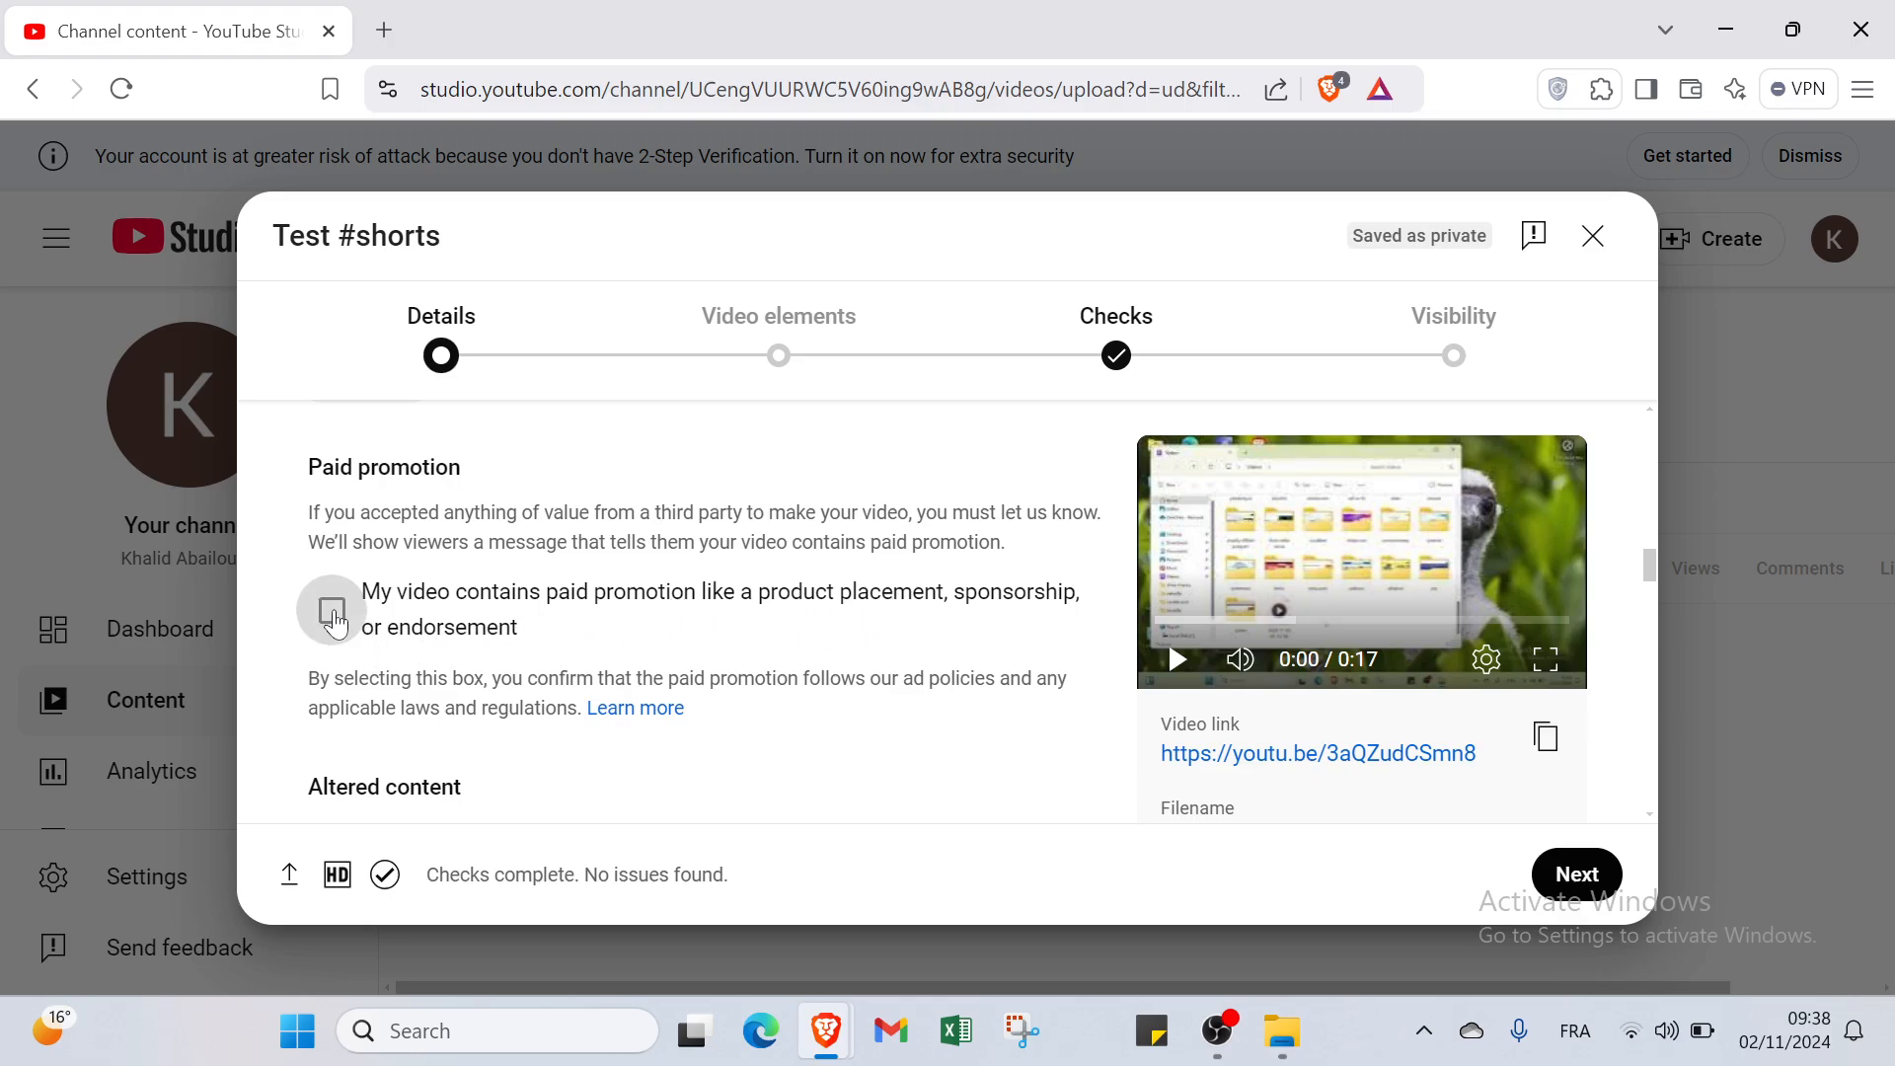
{"action": "left_click", "coordinate": [332, 614]}
{"action": "scroll", "coordinate": [498, 651], "scroll_direction": "down", "scroll_amount": 2}
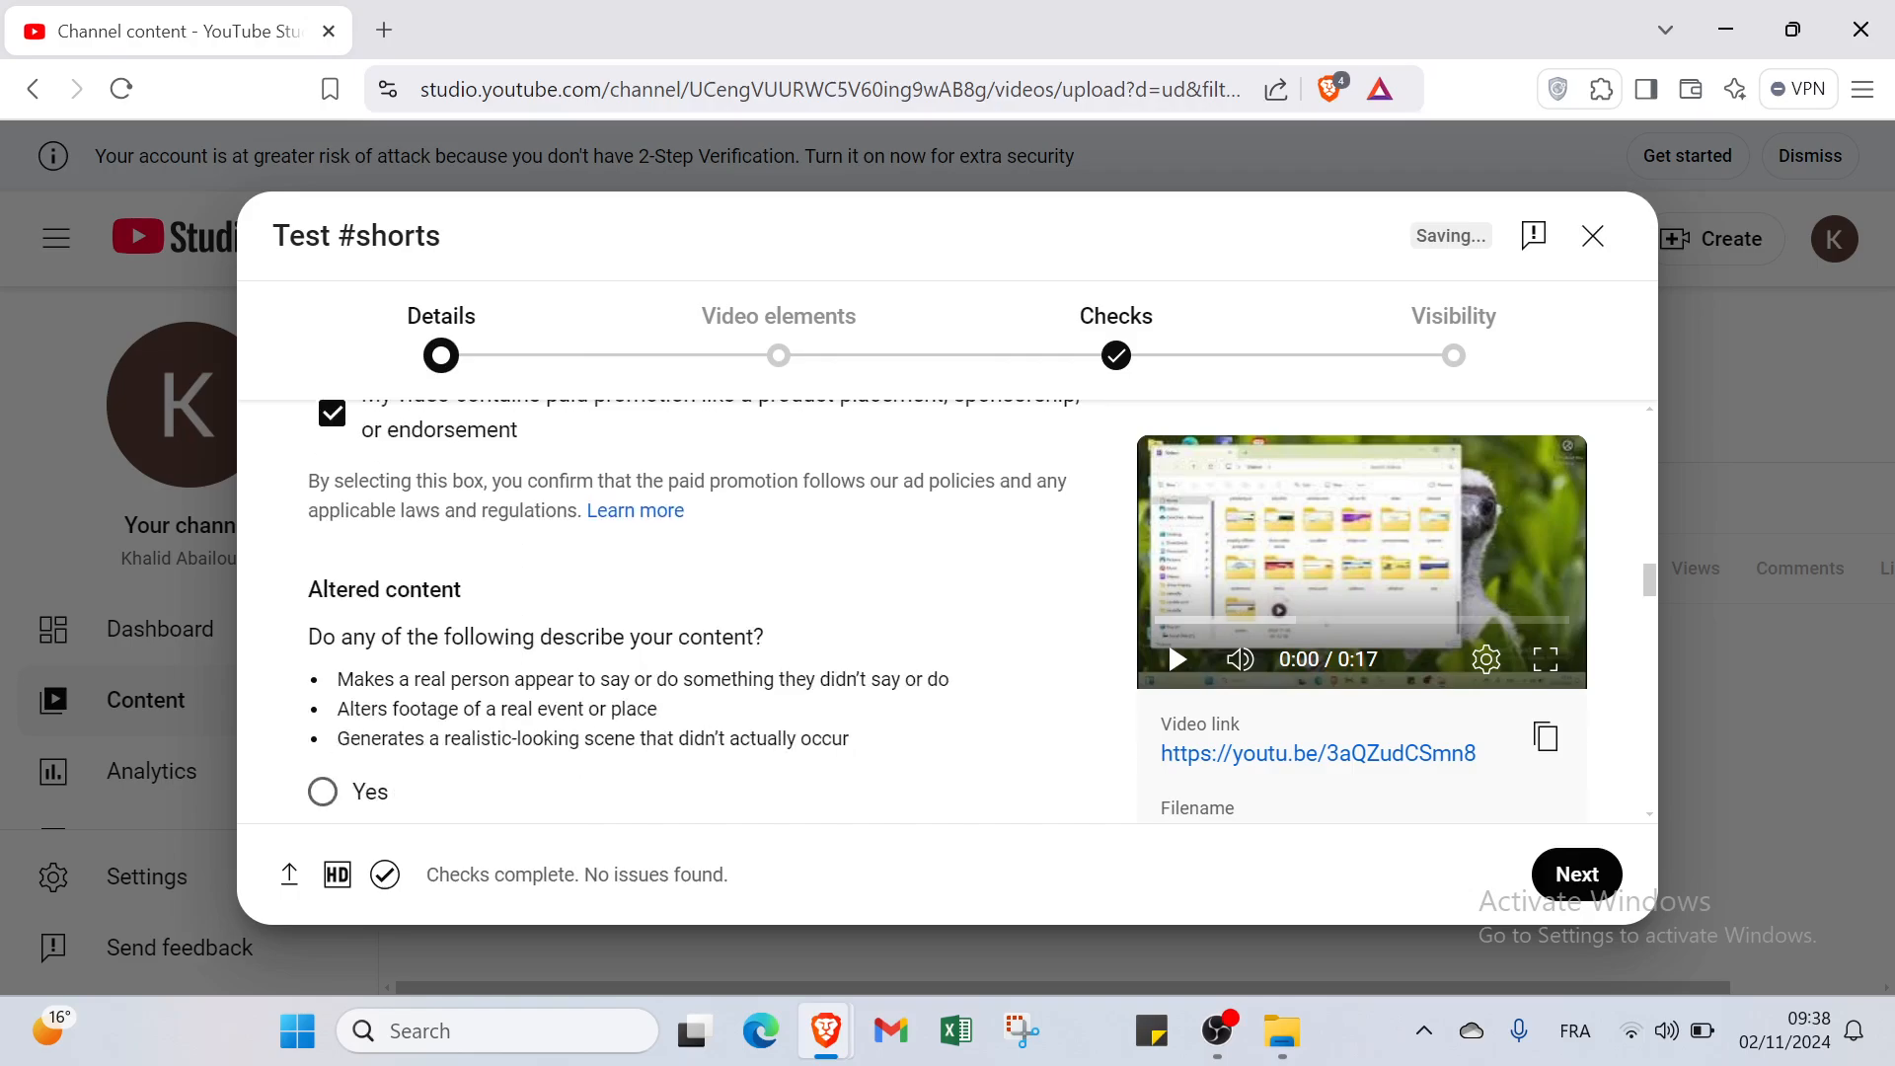
Answer the altered content question with No.
{"action": "scroll", "coordinate": [431, 663], "scroll_direction": "down", "scroll_amount": 2}
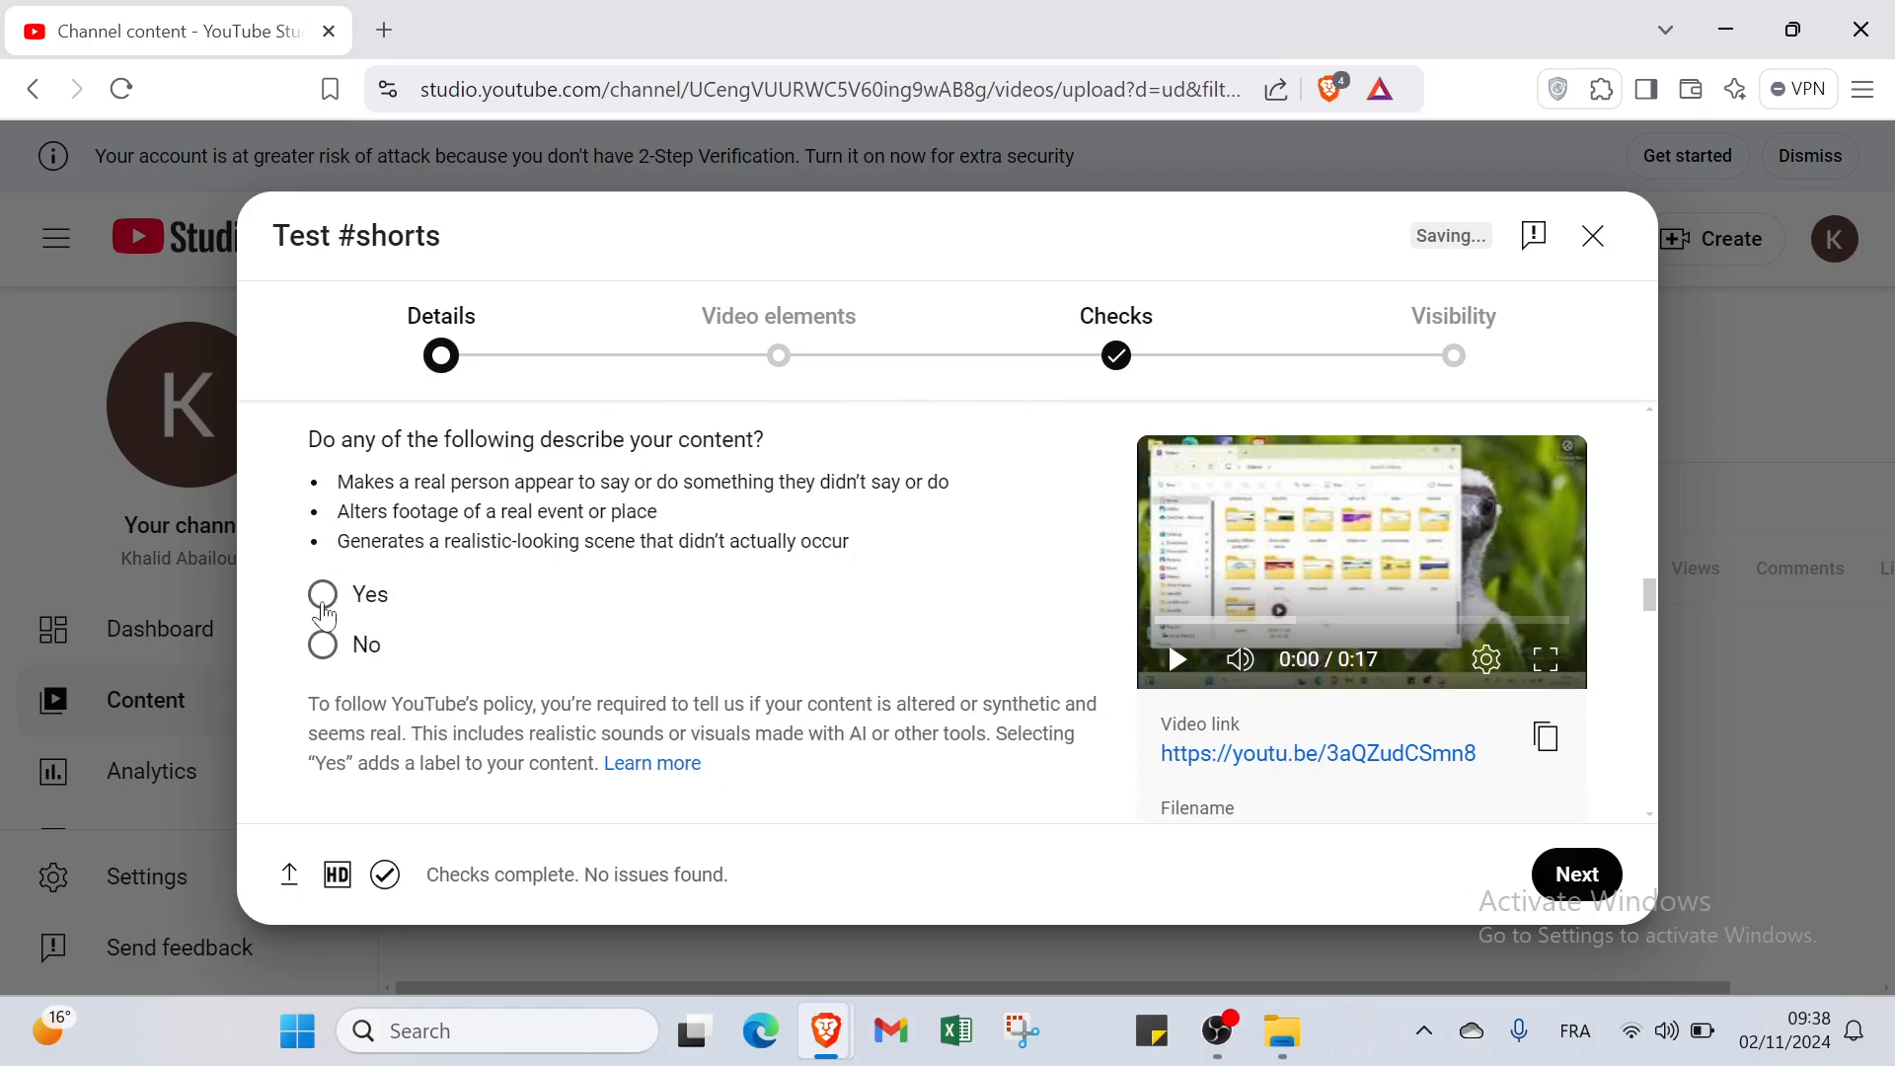
{"action": "left_click", "coordinate": [323, 595]}
{"action": "left_click", "coordinate": [334, 654]}
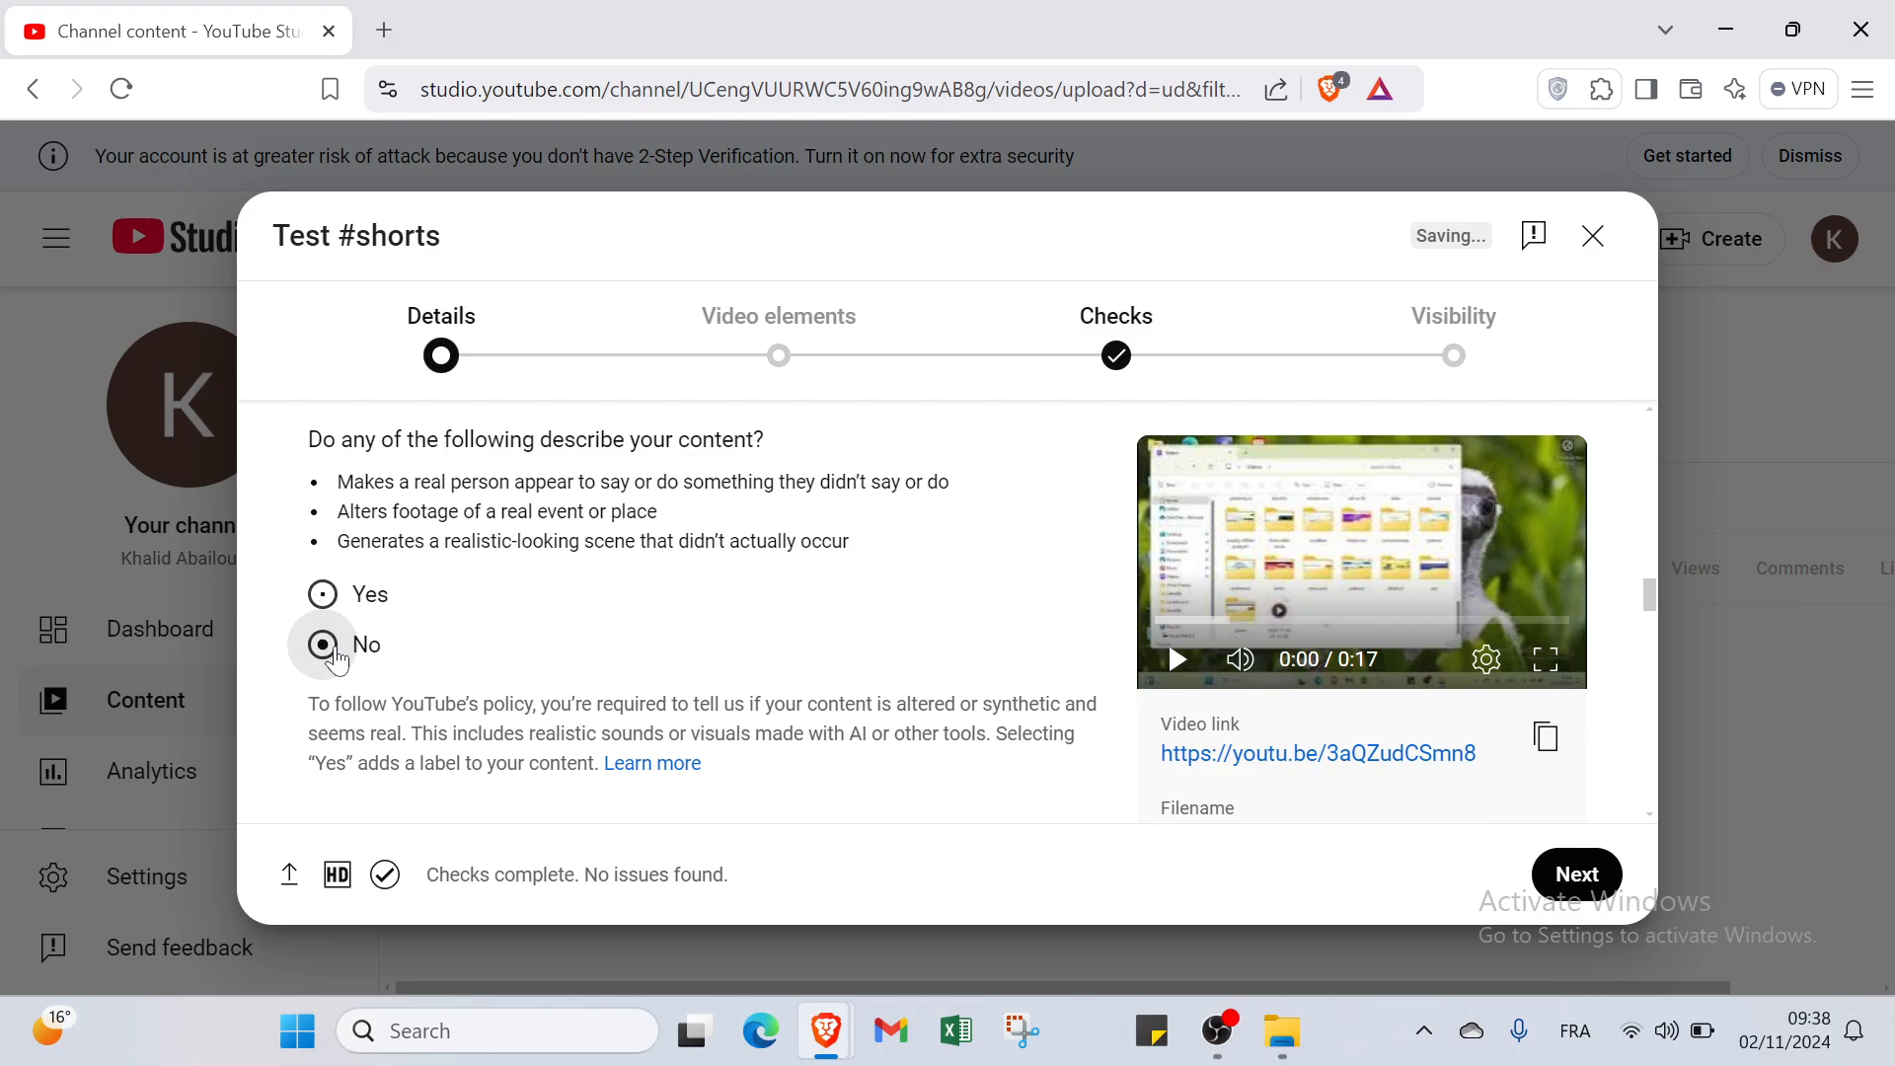
{"action": "scroll", "coordinate": [334, 653], "scroll_direction": "down", "scroll_amount": 3}
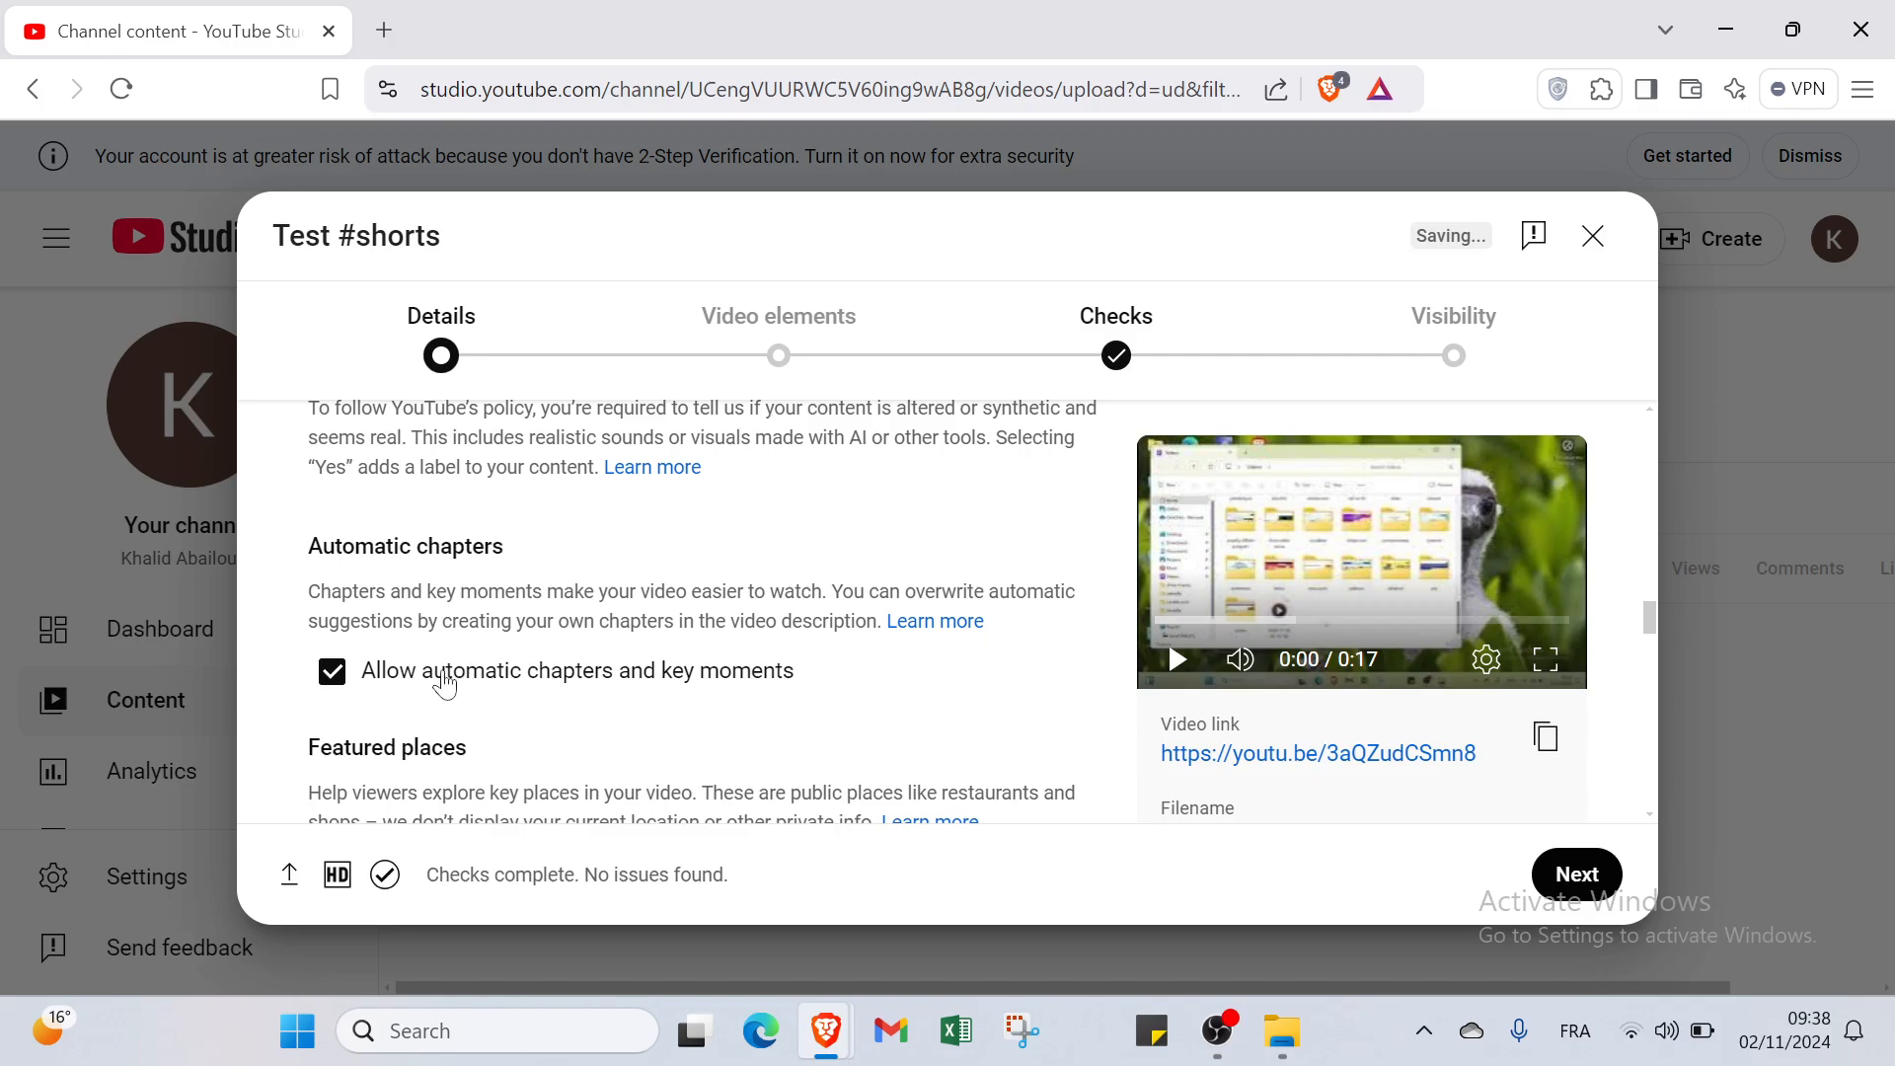
Leave the automatic chapters, places and concepts allowed, and enter #shorts as a tag for the video.
{"action": "scroll", "coordinate": [389, 681], "scroll_direction": "down", "scroll_amount": 1}
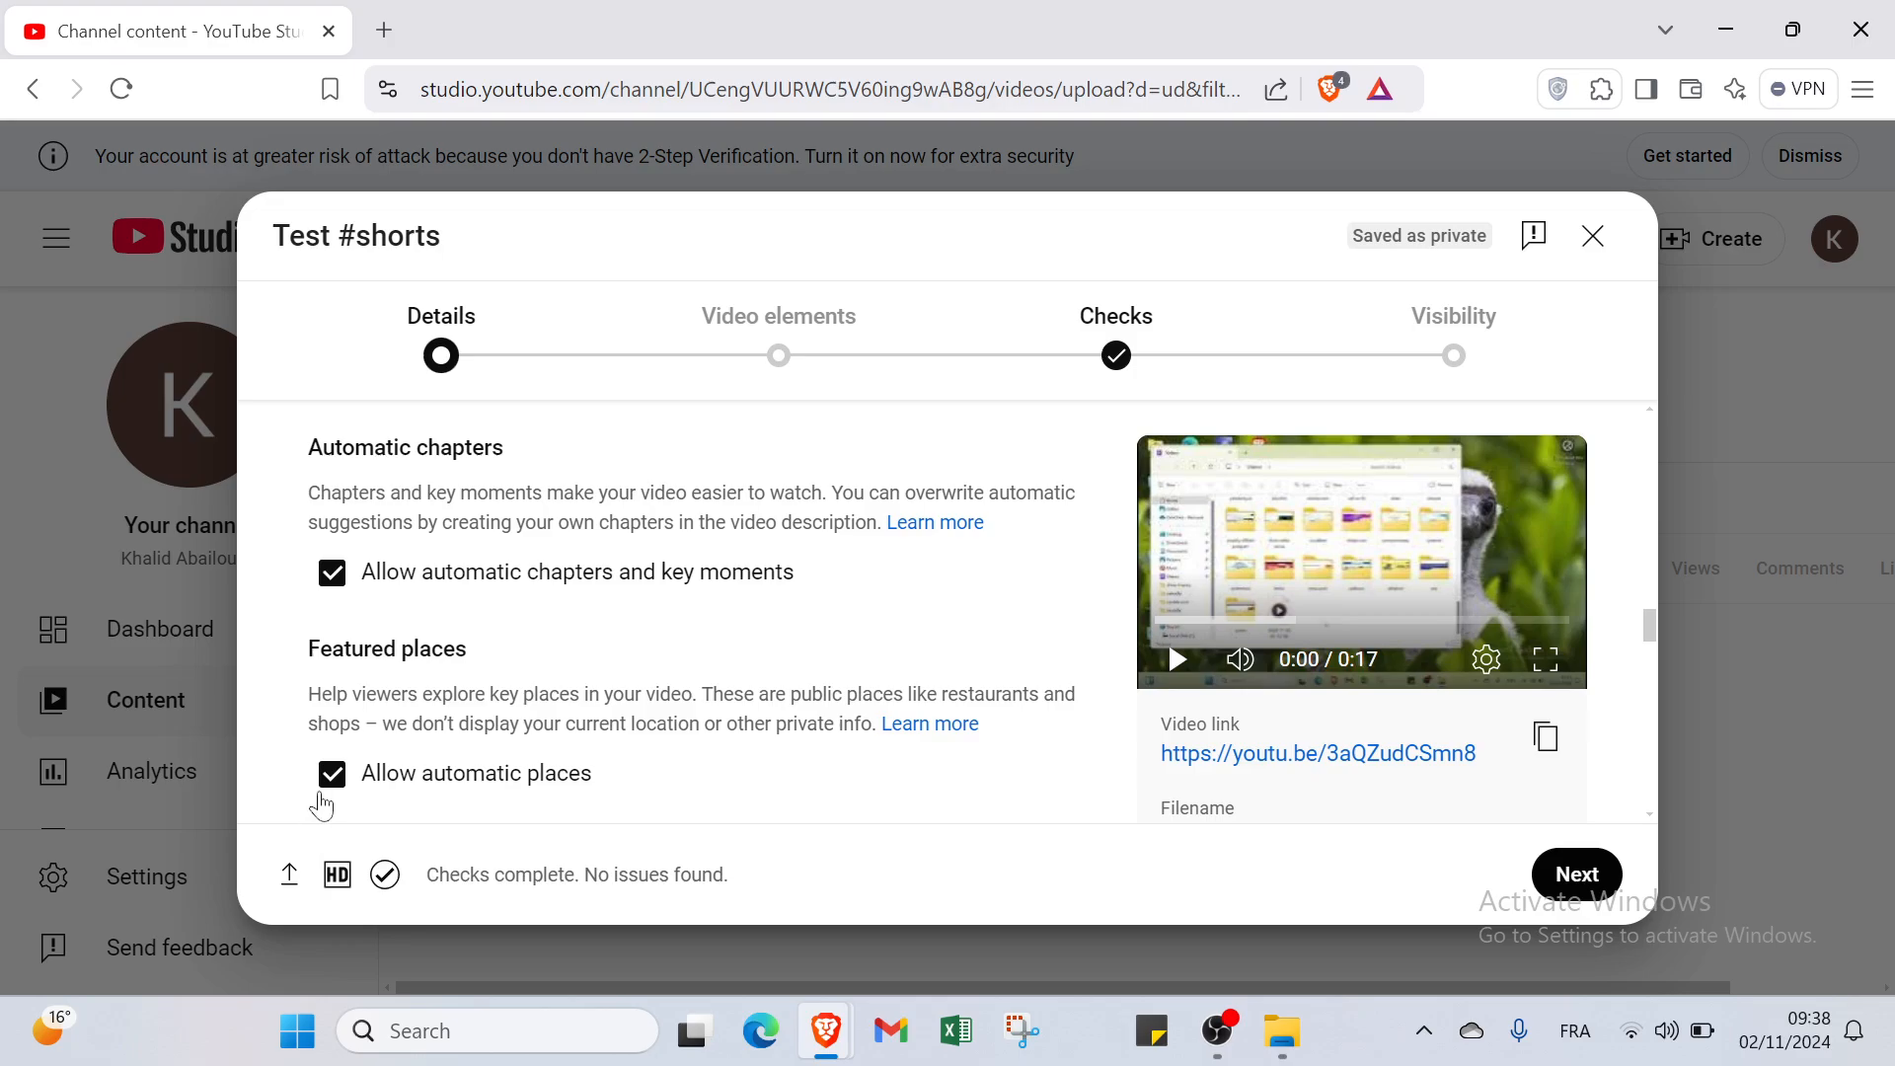
{"action": "scroll", "coordinate": [335, 784], "scroll_direction": "down", "scroll_amount": 1}
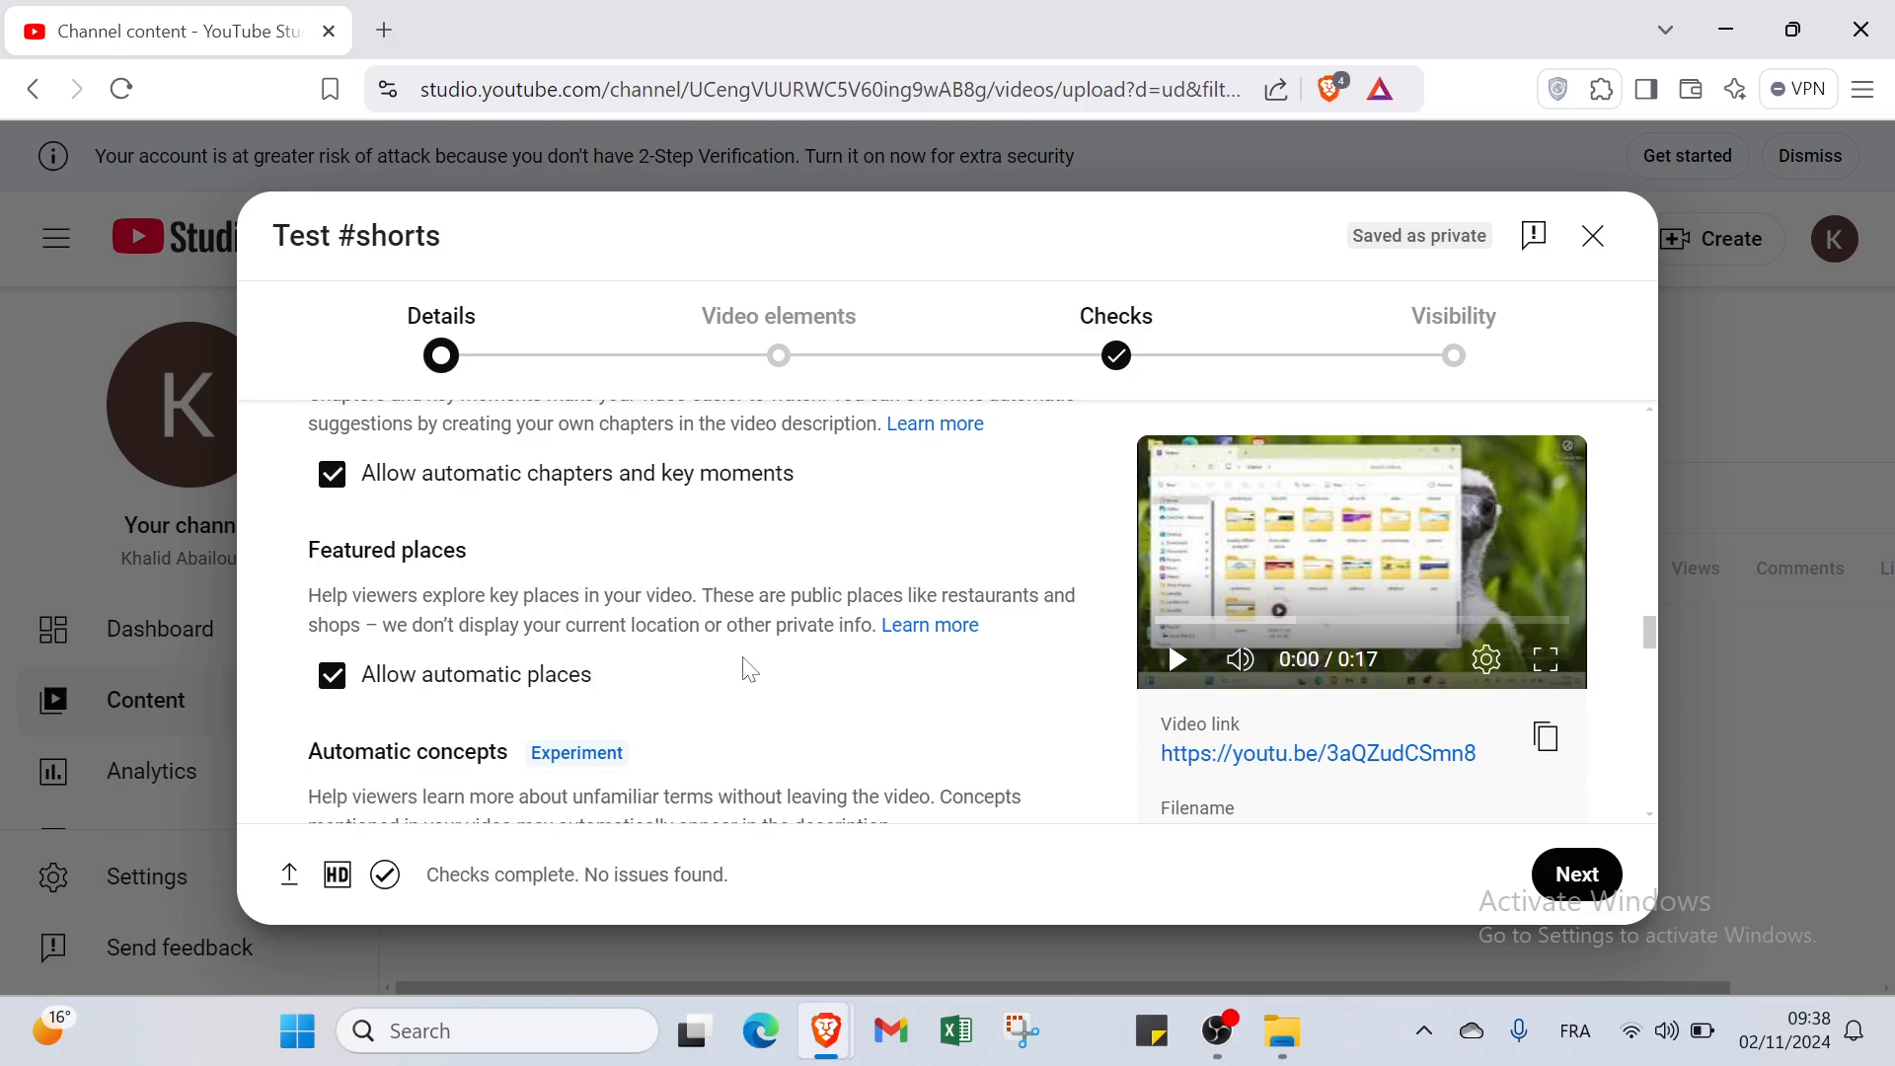
{"action": "scroll", "coordinate": [749, 671], "scroll_direction": "down", "scroll_amount": 2}
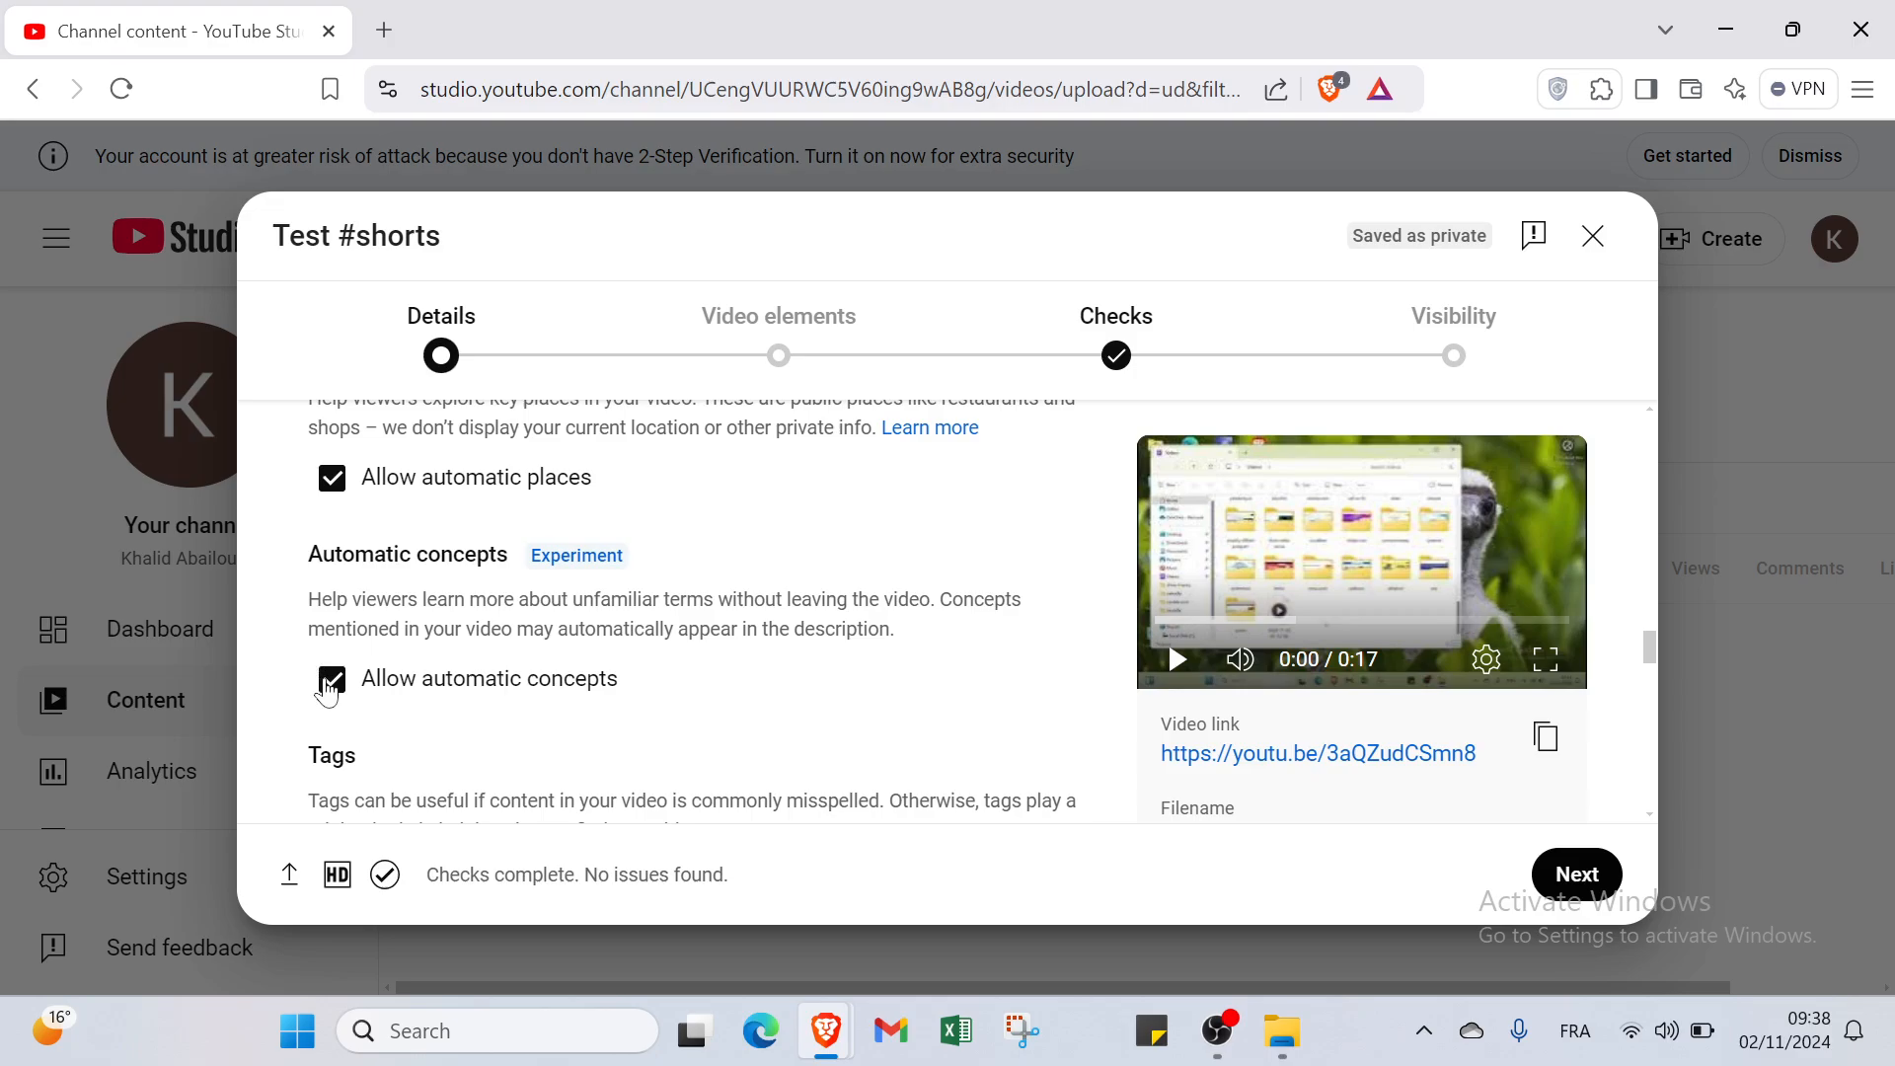
{"action": "scroll", "coordinate": [359, 677], "scroll_direction": "down", "scroll_amount": 3}
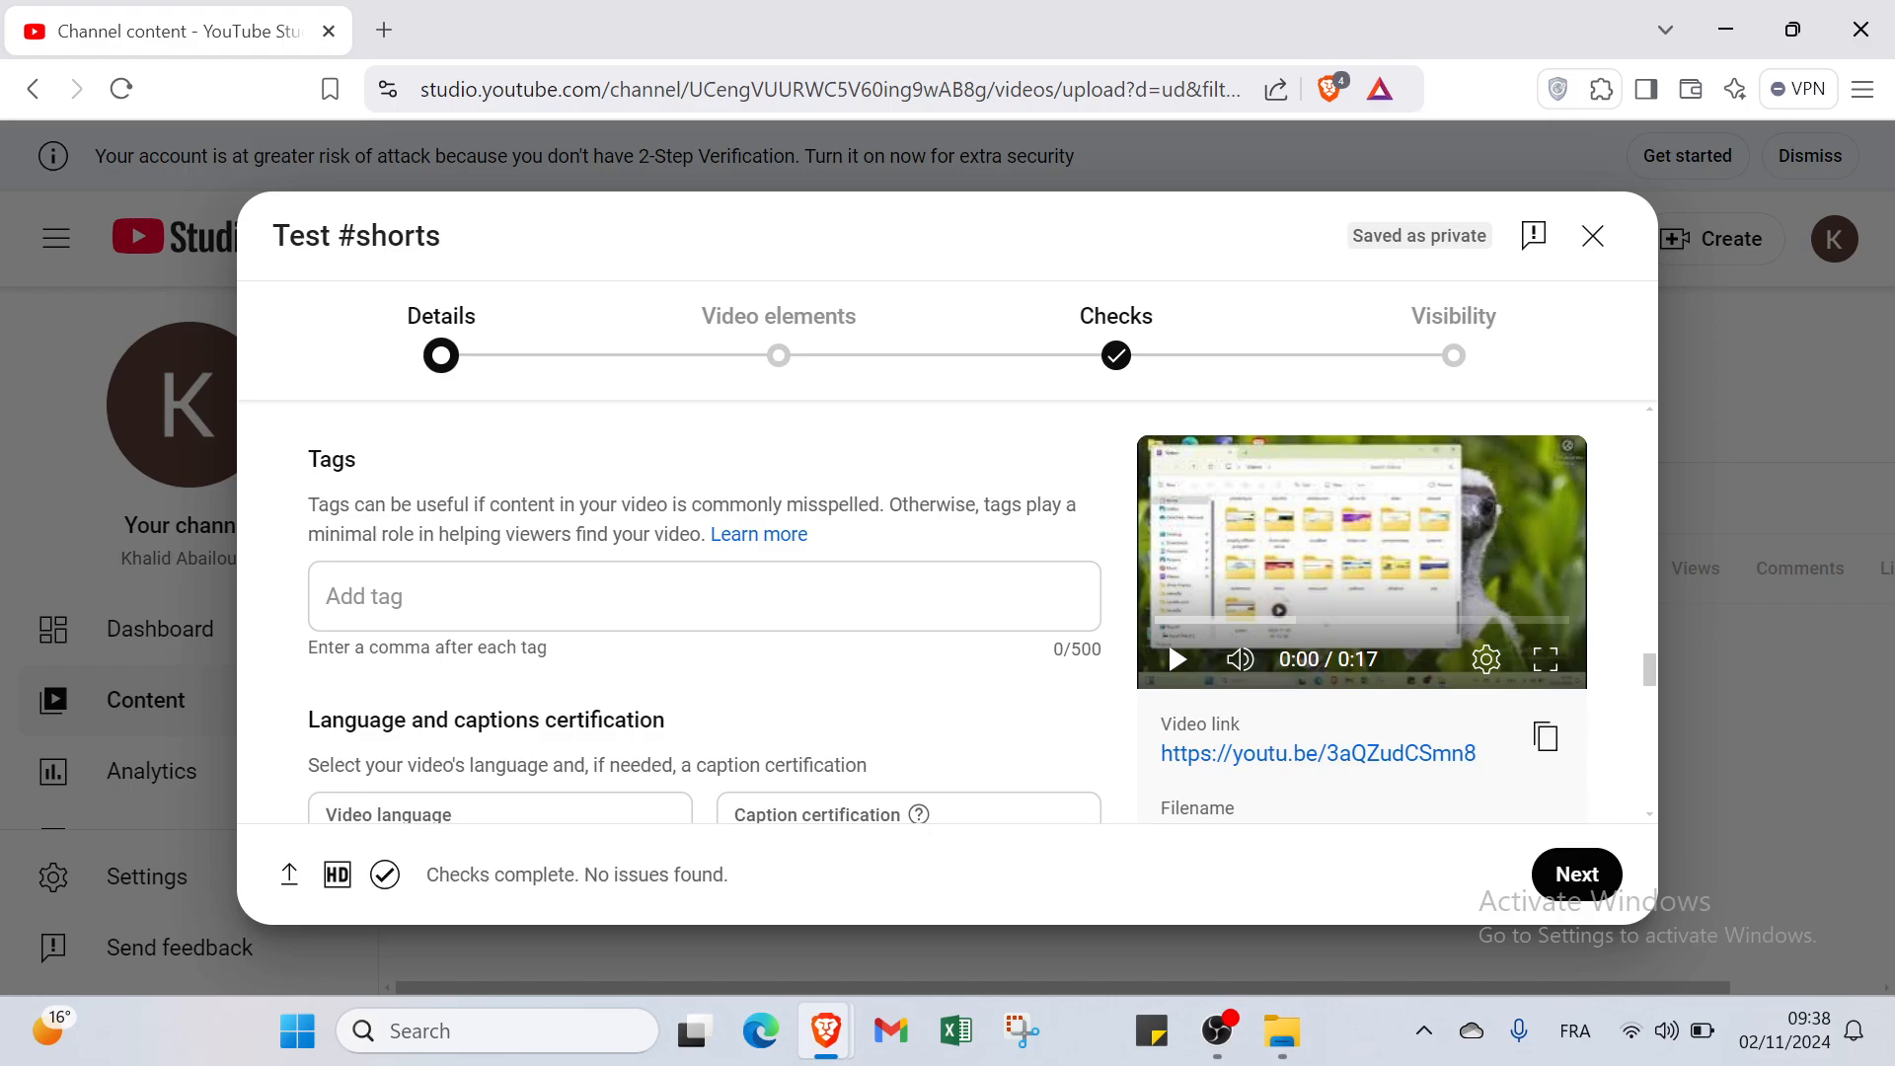
{"action": "left_click", "coordinate": [726, 582]}
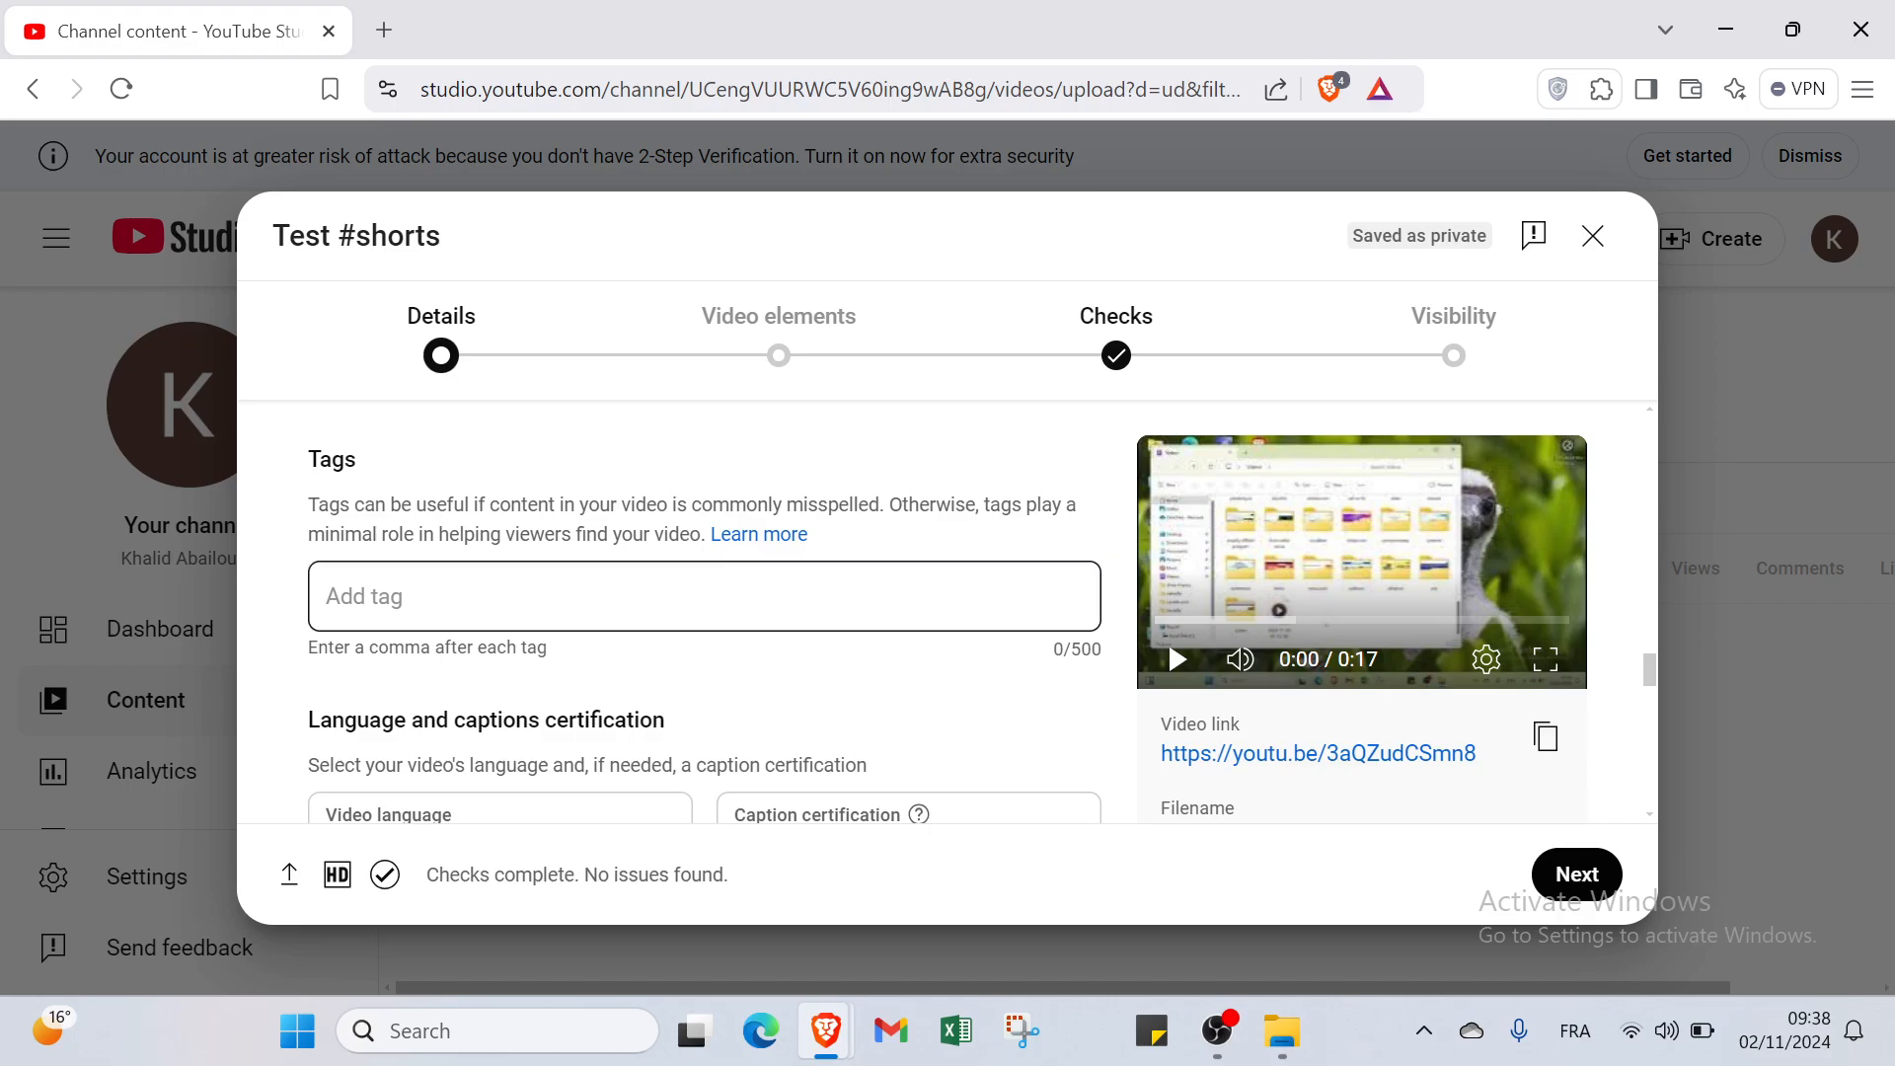
{"action": "left_click", "coordinate": [327, 596]}
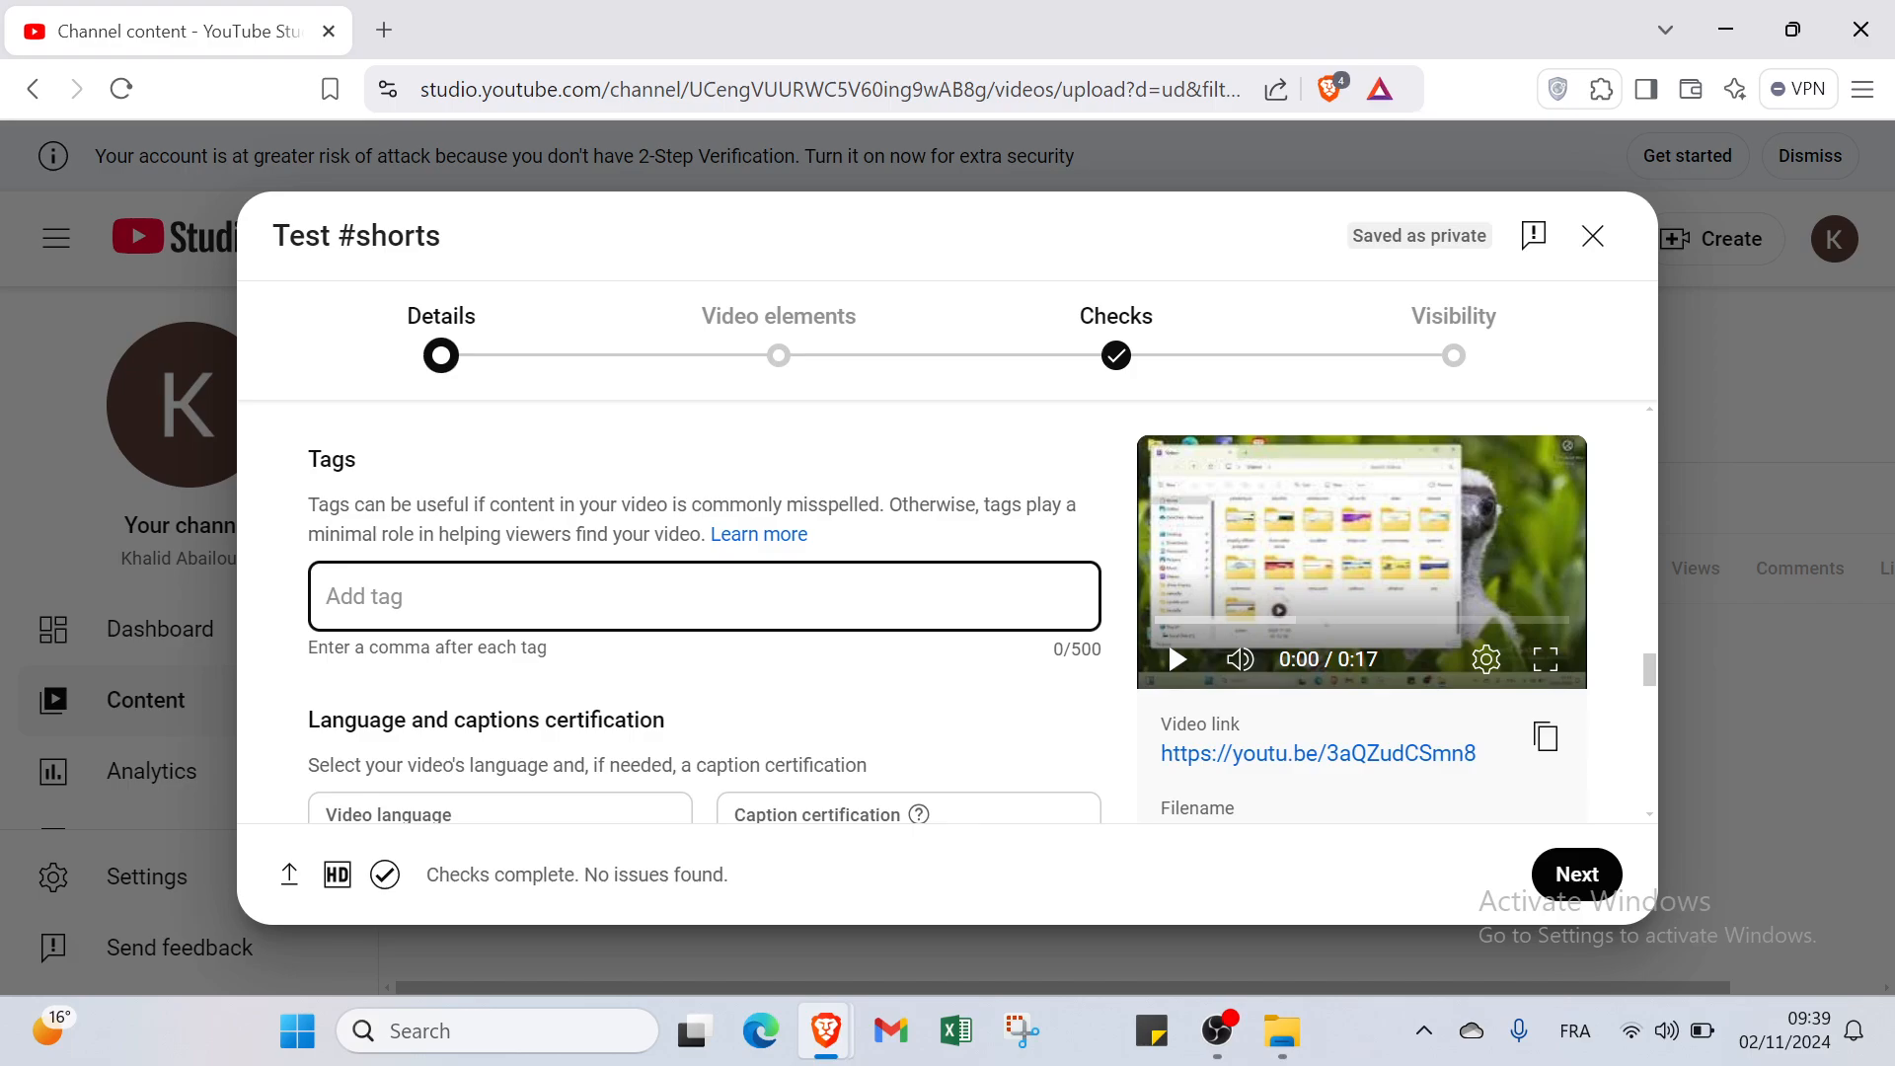
{"action": "type", "text": "3"}
{"action": "key", "text": "BackSpace"}
{"action": "type", "text": "#shorts"}
Set the video language to English.
{"action": "scroll", "coordinate": [560, 671], "scroll_direction": "down", "scroll_amount": 3}
{"action": "left_click", "coordinate": [425, 541]}
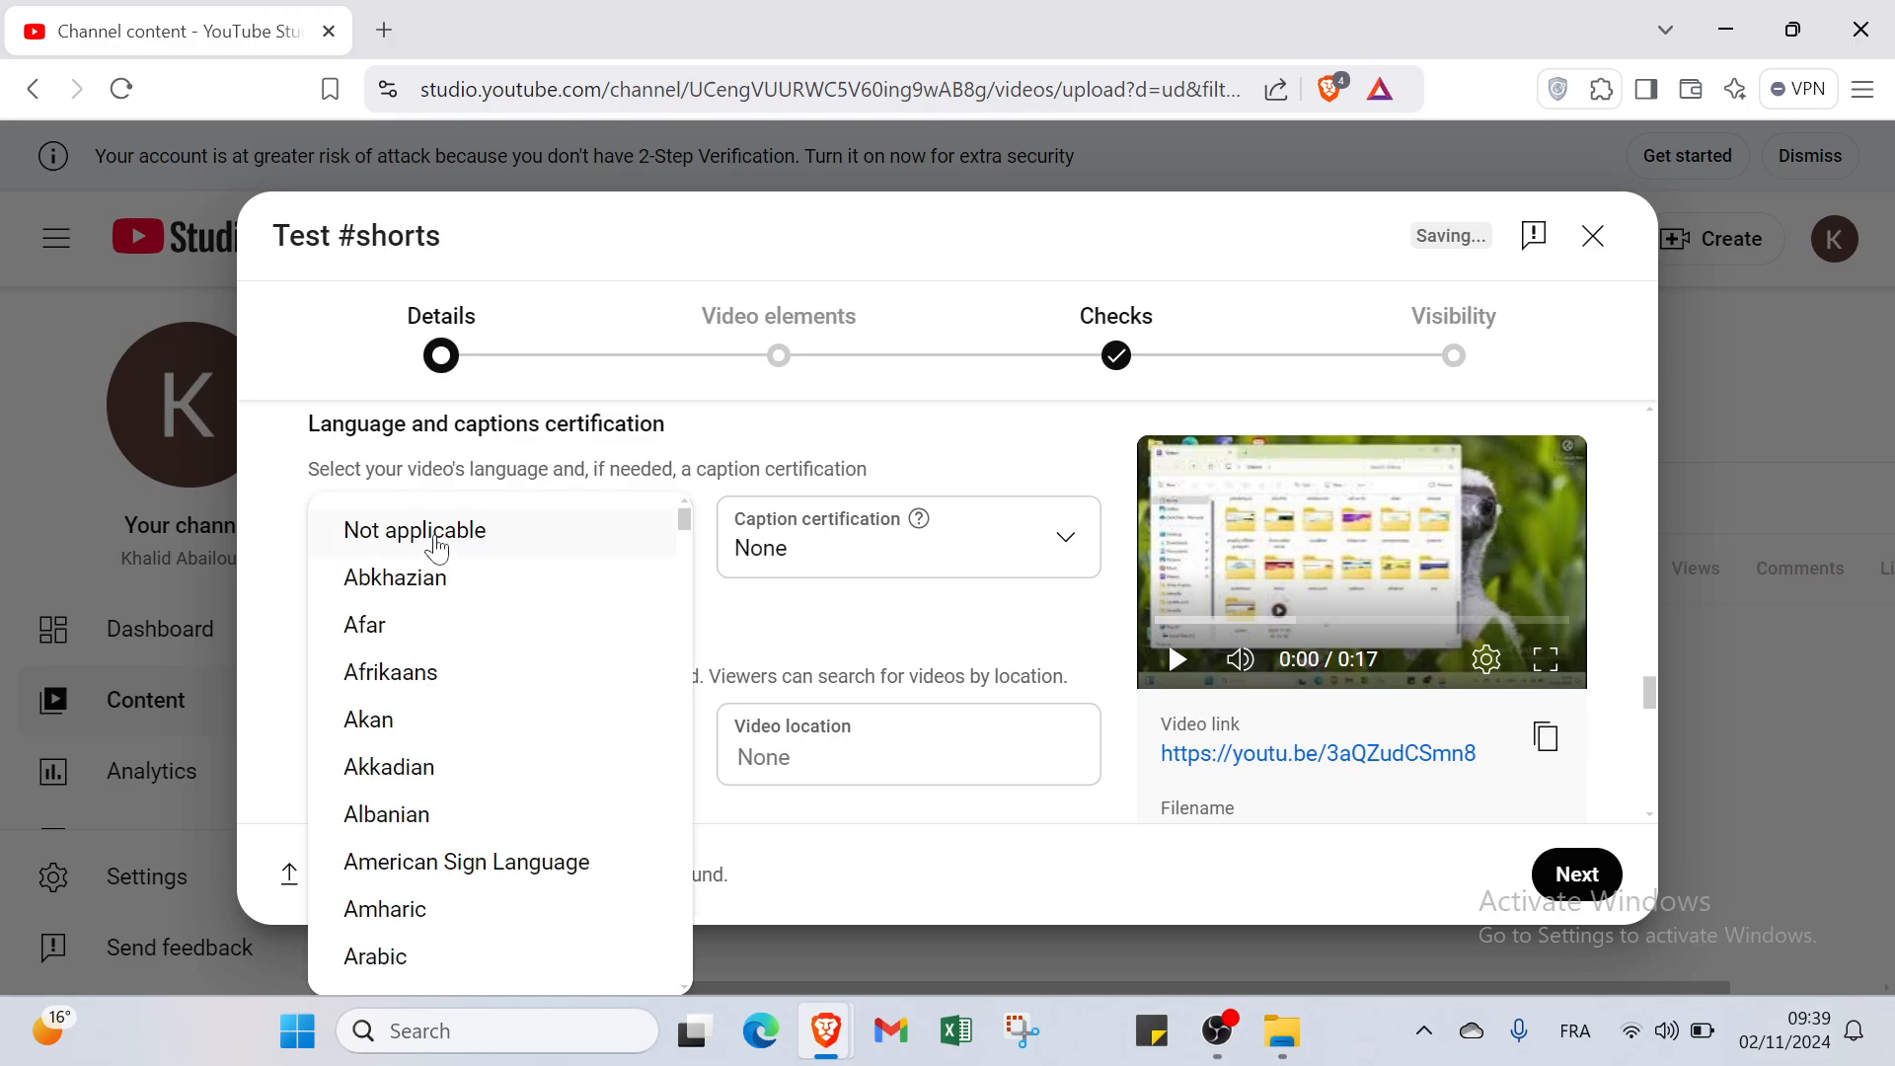
{"action": "scroll", "coordinate": [428, 632], "scroll_direction": "down", "scroll_amount": 8}
{"action": "scroll", "coordinate": [425, 632], "scroll_direction": "down", "scroll_amount": 8}
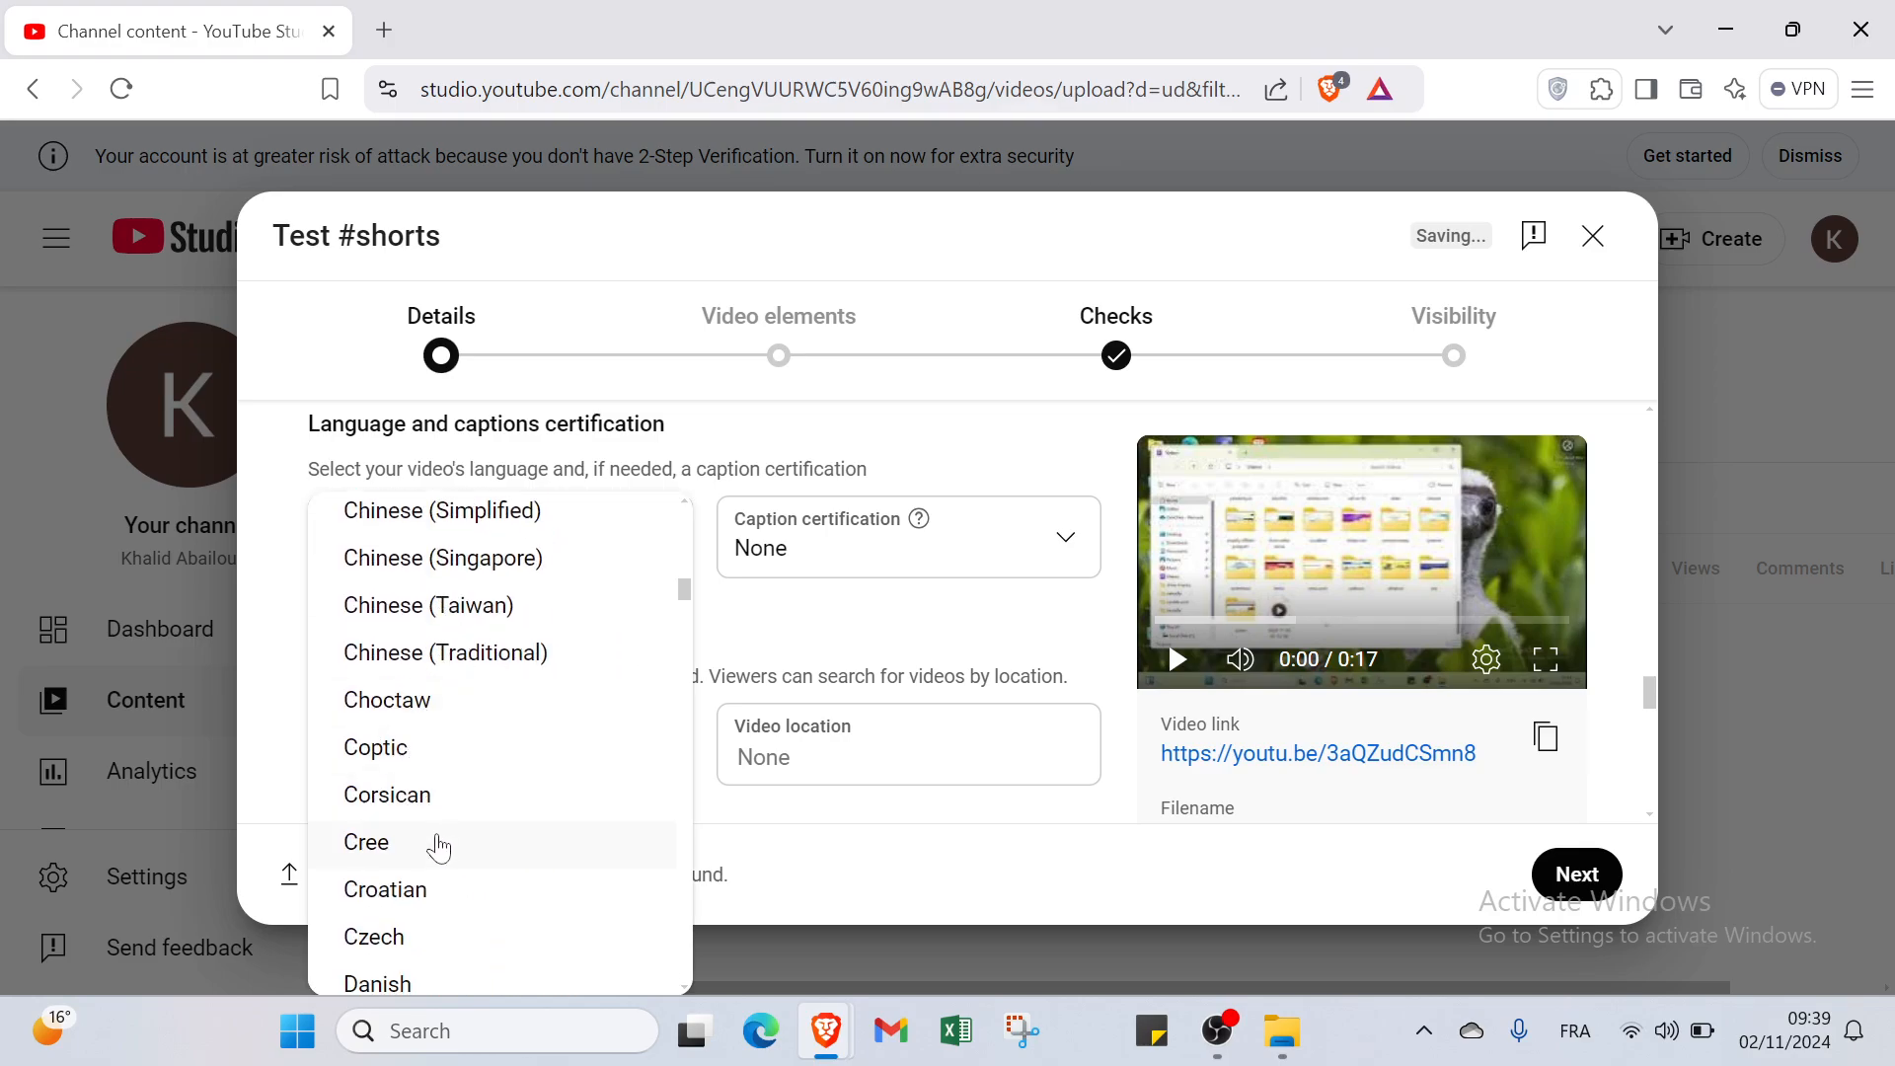
{"action": "scroll", "coordinate": [425, 839], "scroll_direction": "down", "scroll_amount": 5}
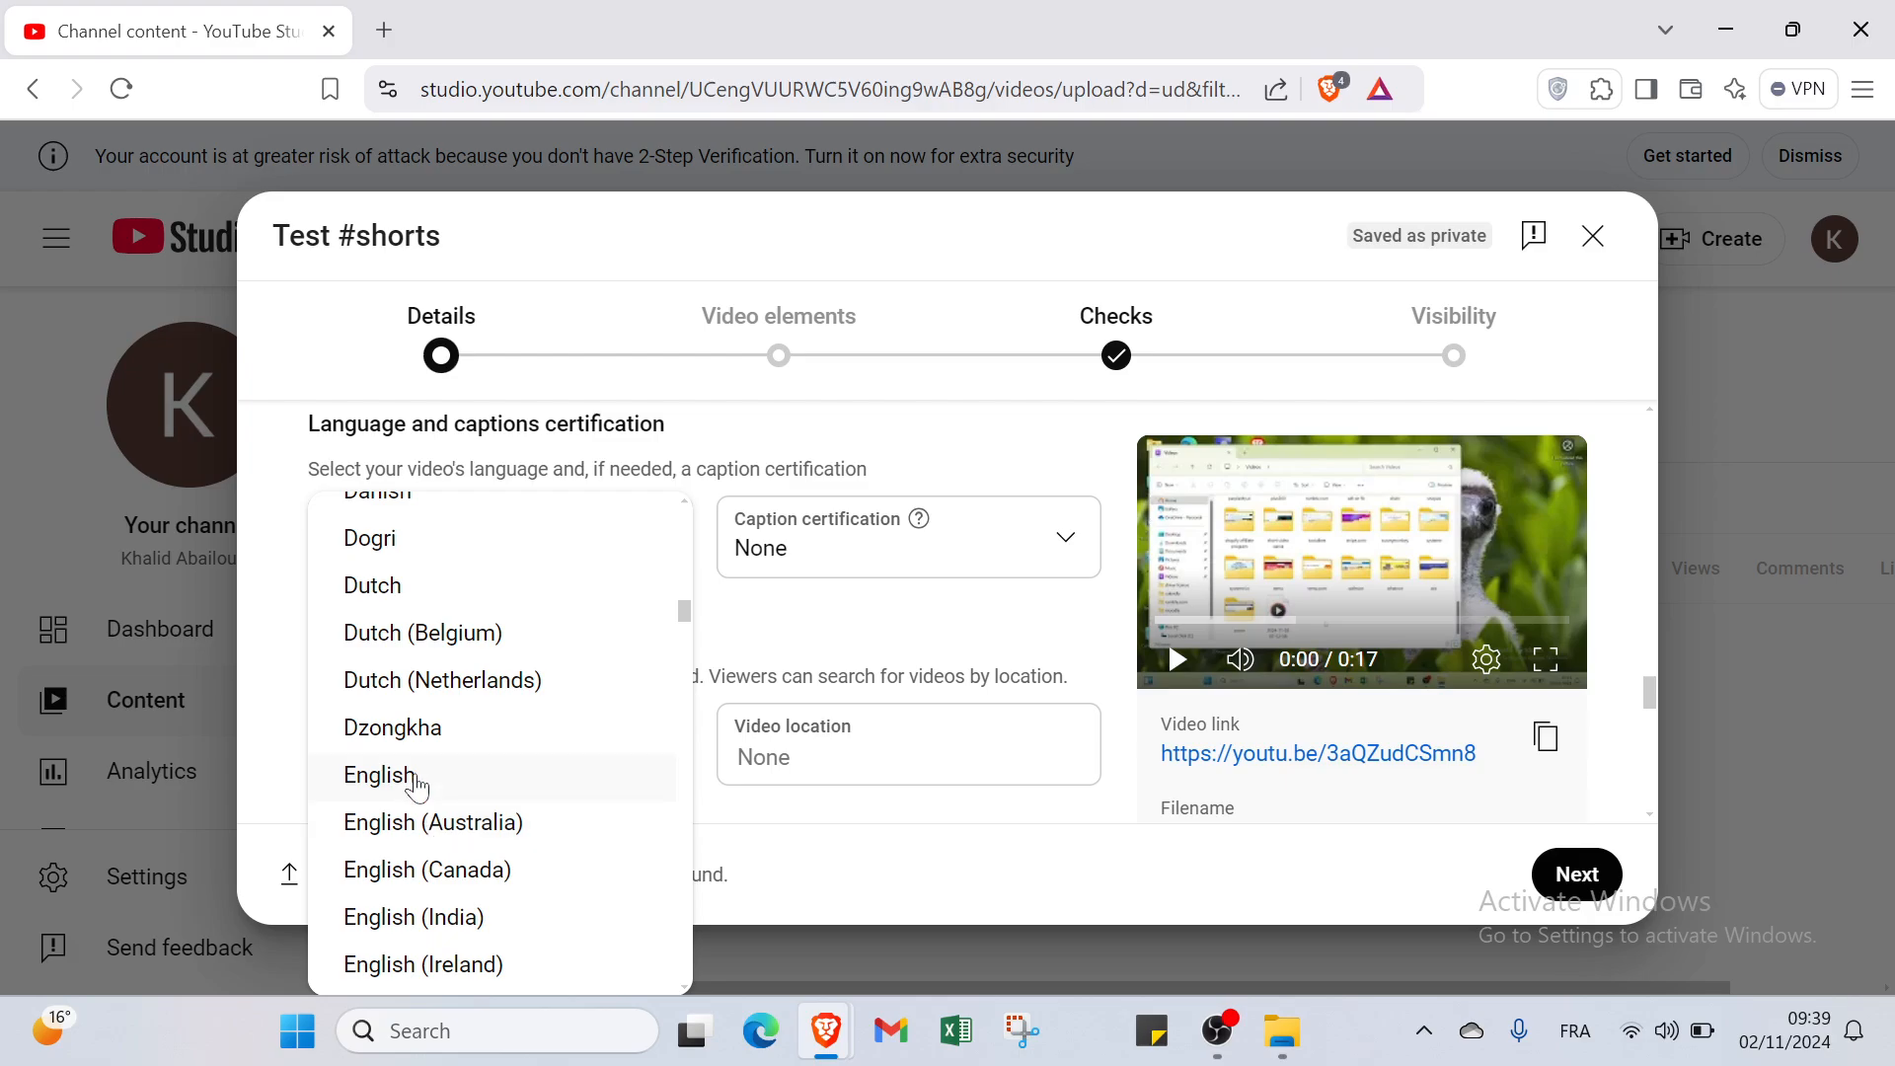
{"action": "left_click", "coordinate": [414, 777]}
Review the caption certification options and the recording date and video location fields without changing them.
{"action": "left_click", "coordinate": [907, 756]}
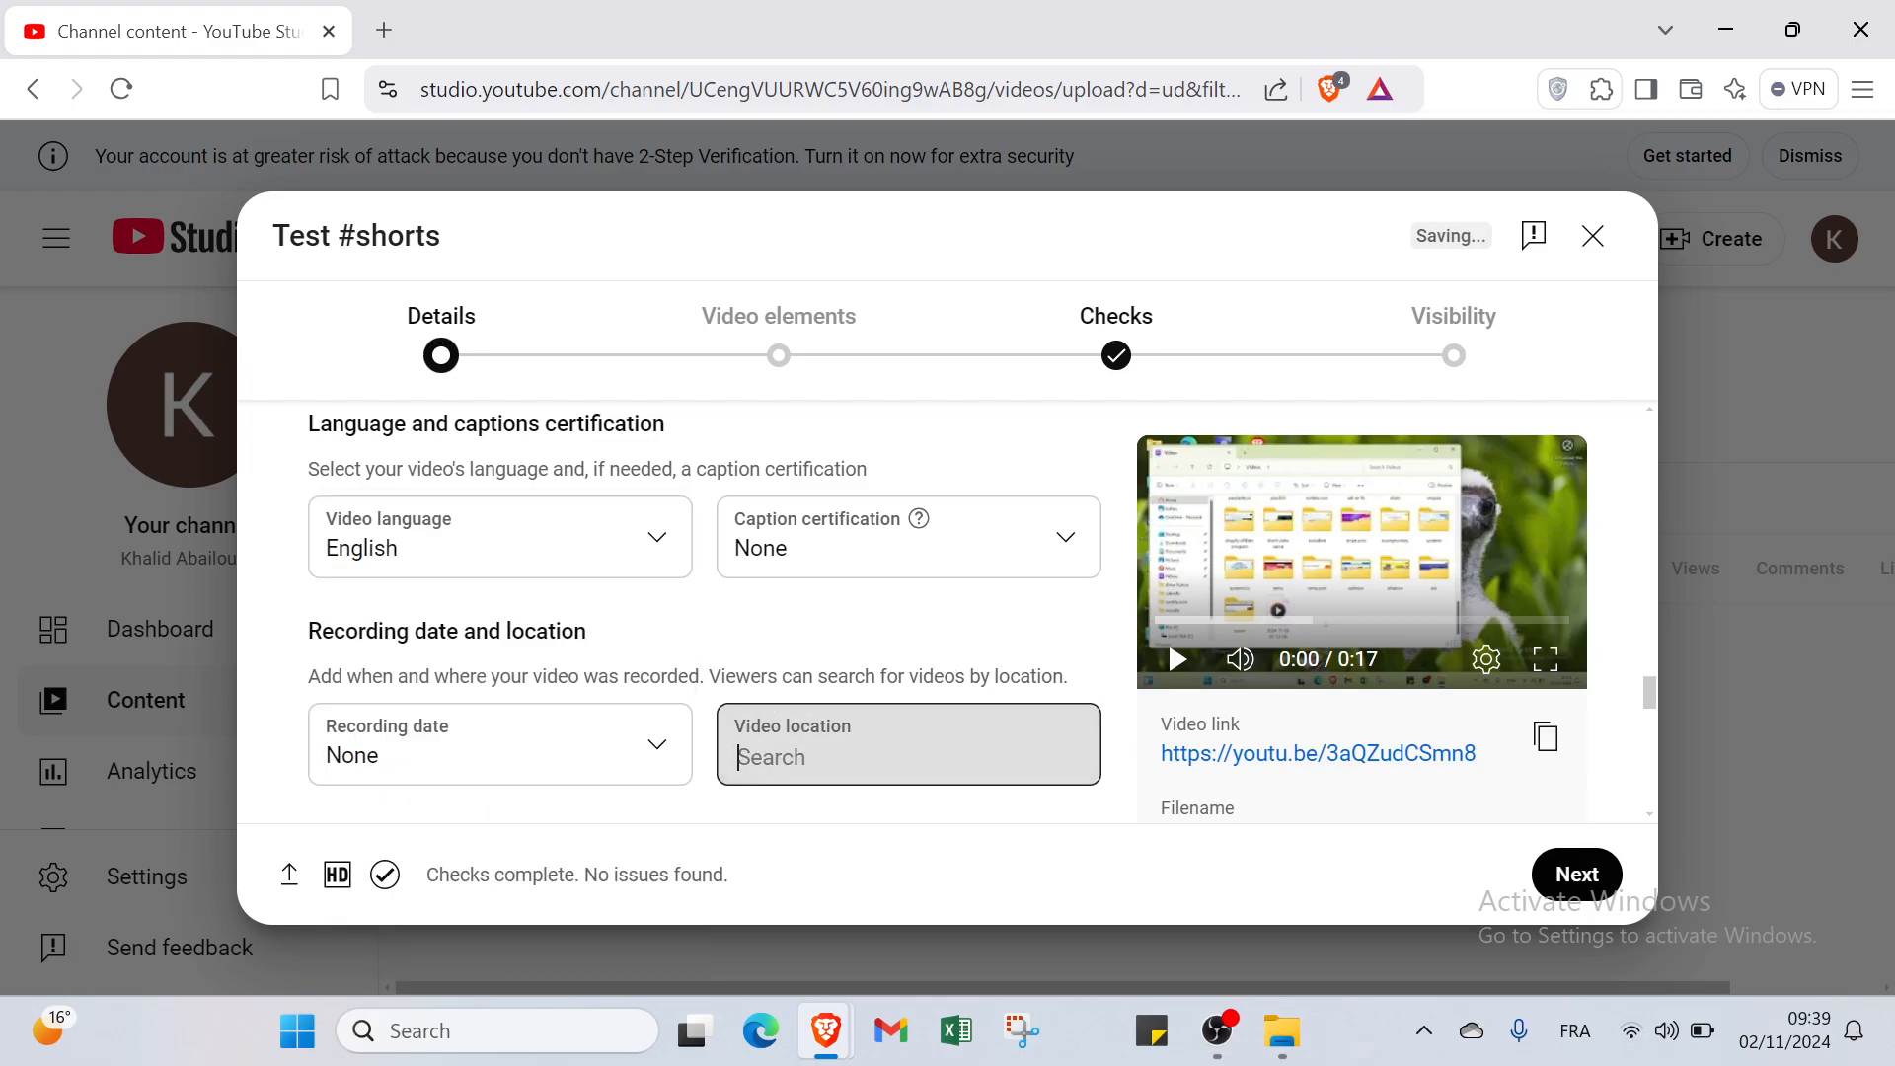
{"action": "left_click", "coordinate": [797, 545]}
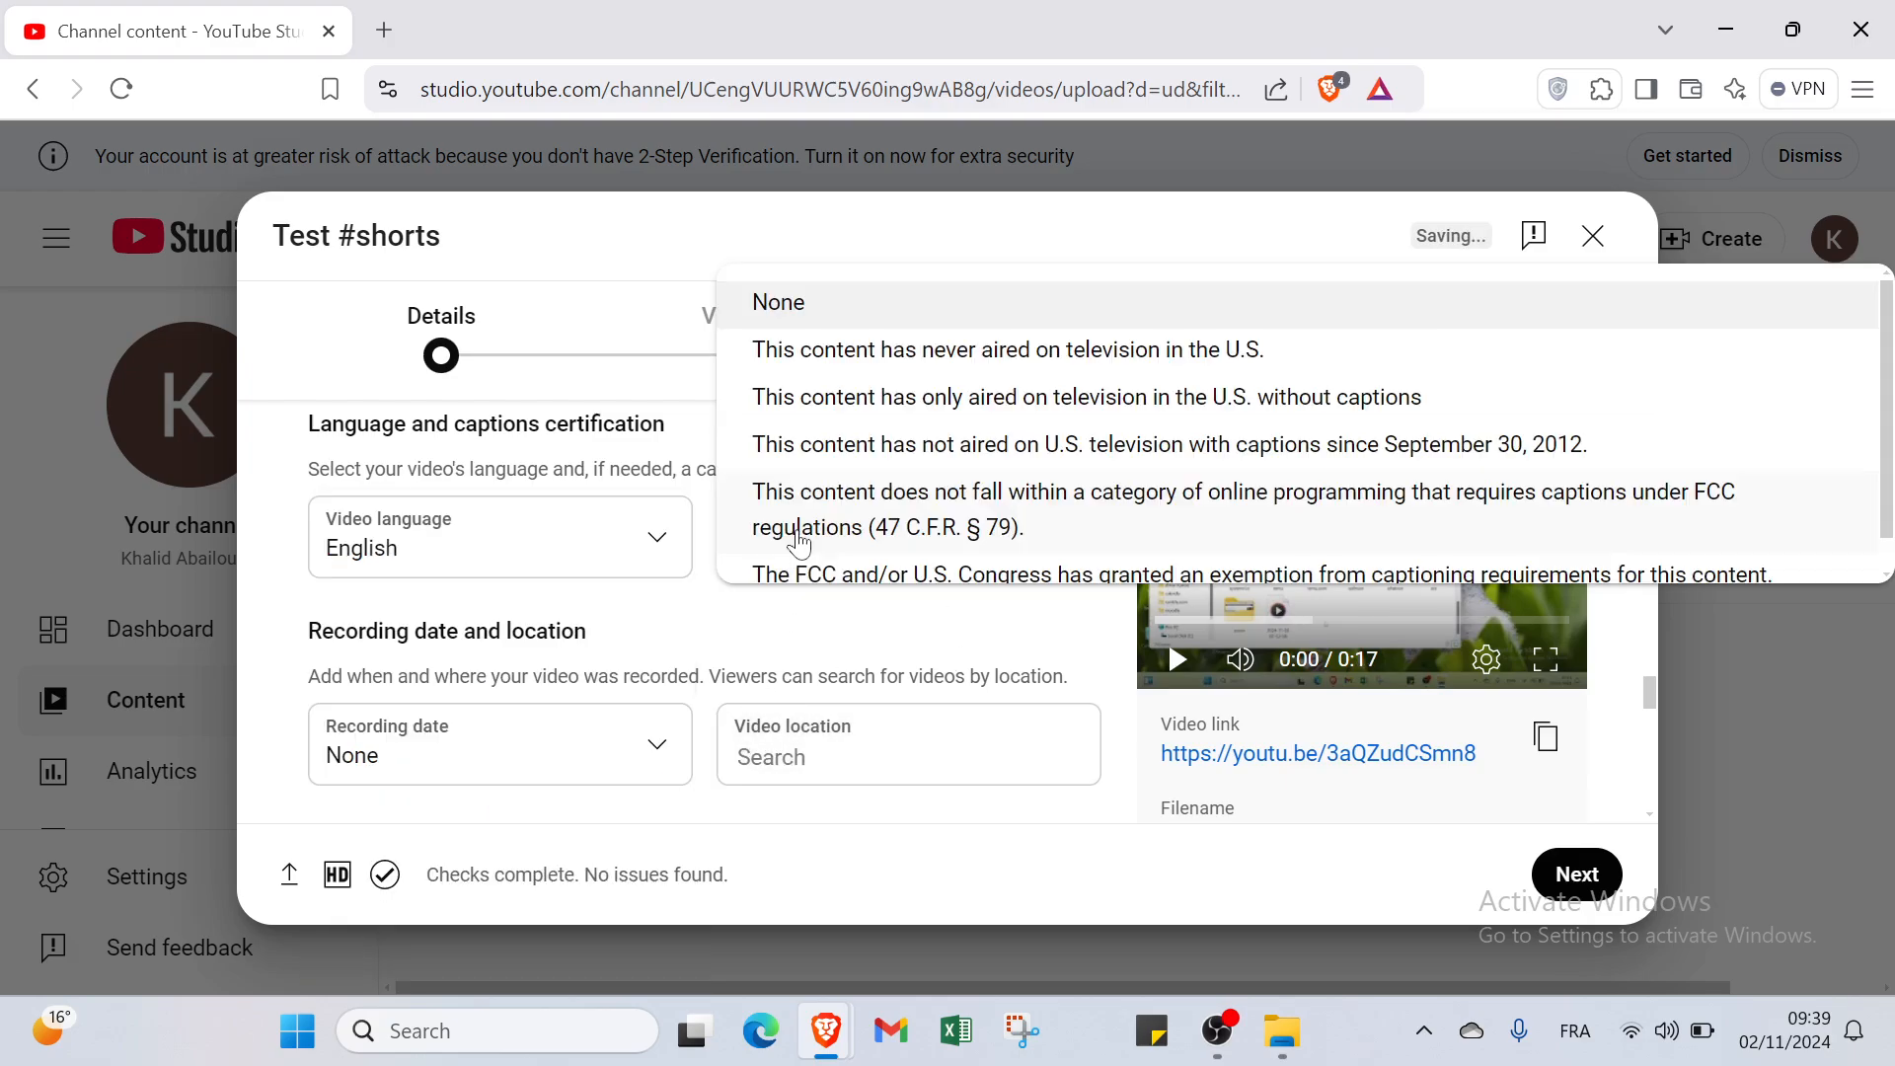
{"action": "left_click", "coordinate": [780, 636]}
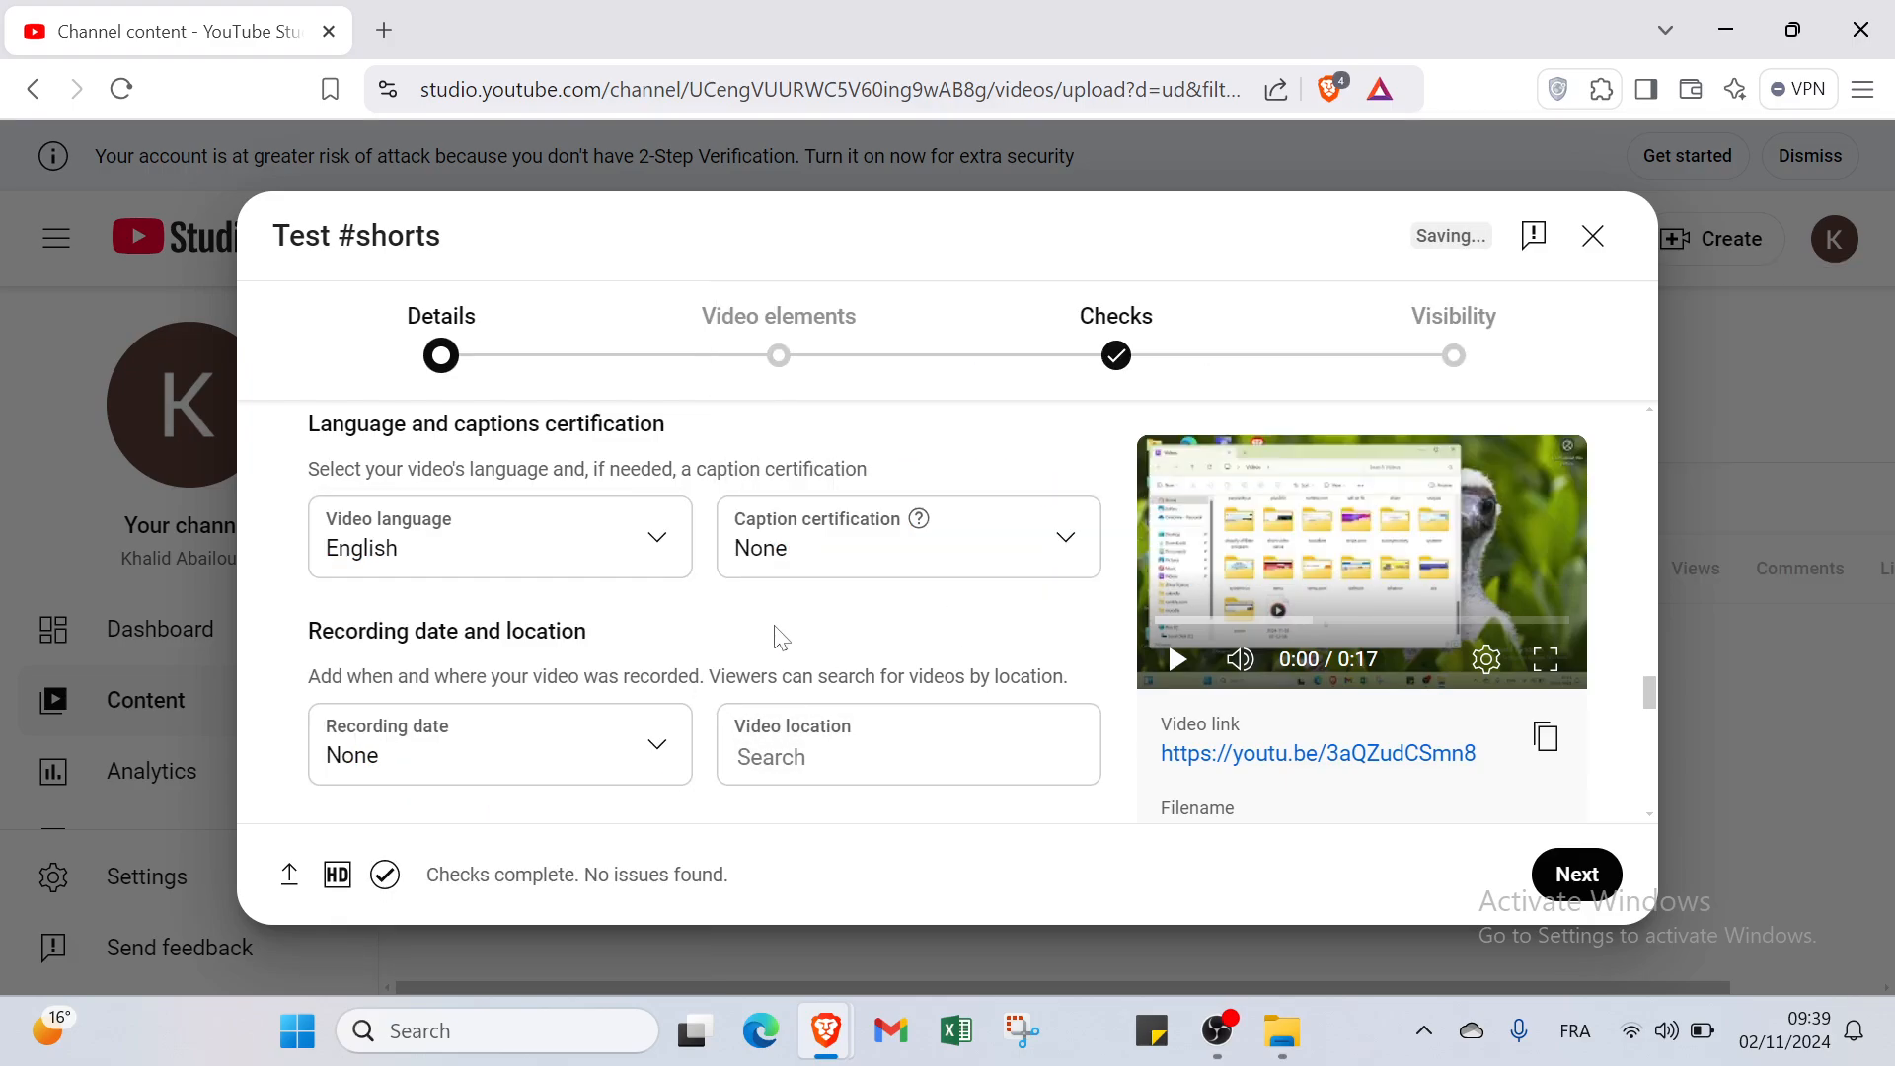
{"action": "left_click", "coordinate": [856, 550]}
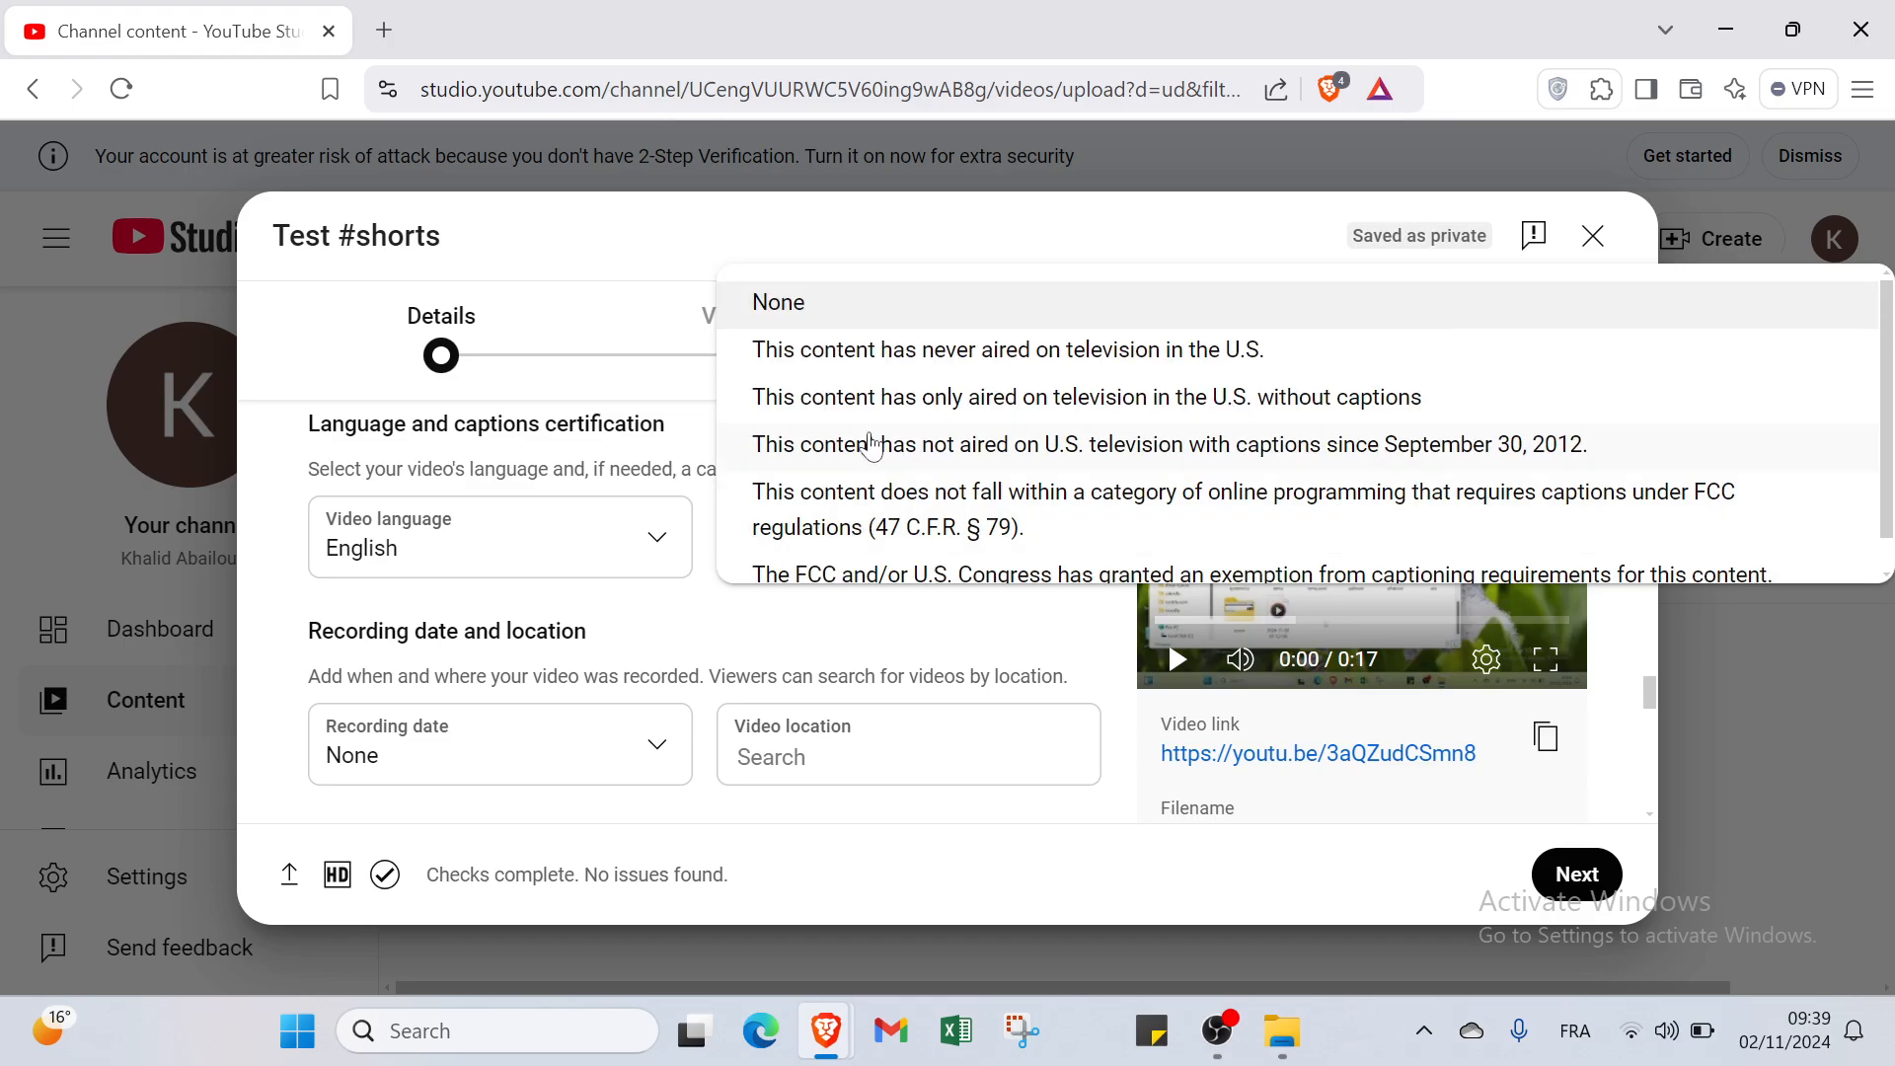
{"action": "left_click", "coordinate": [863, 629]}
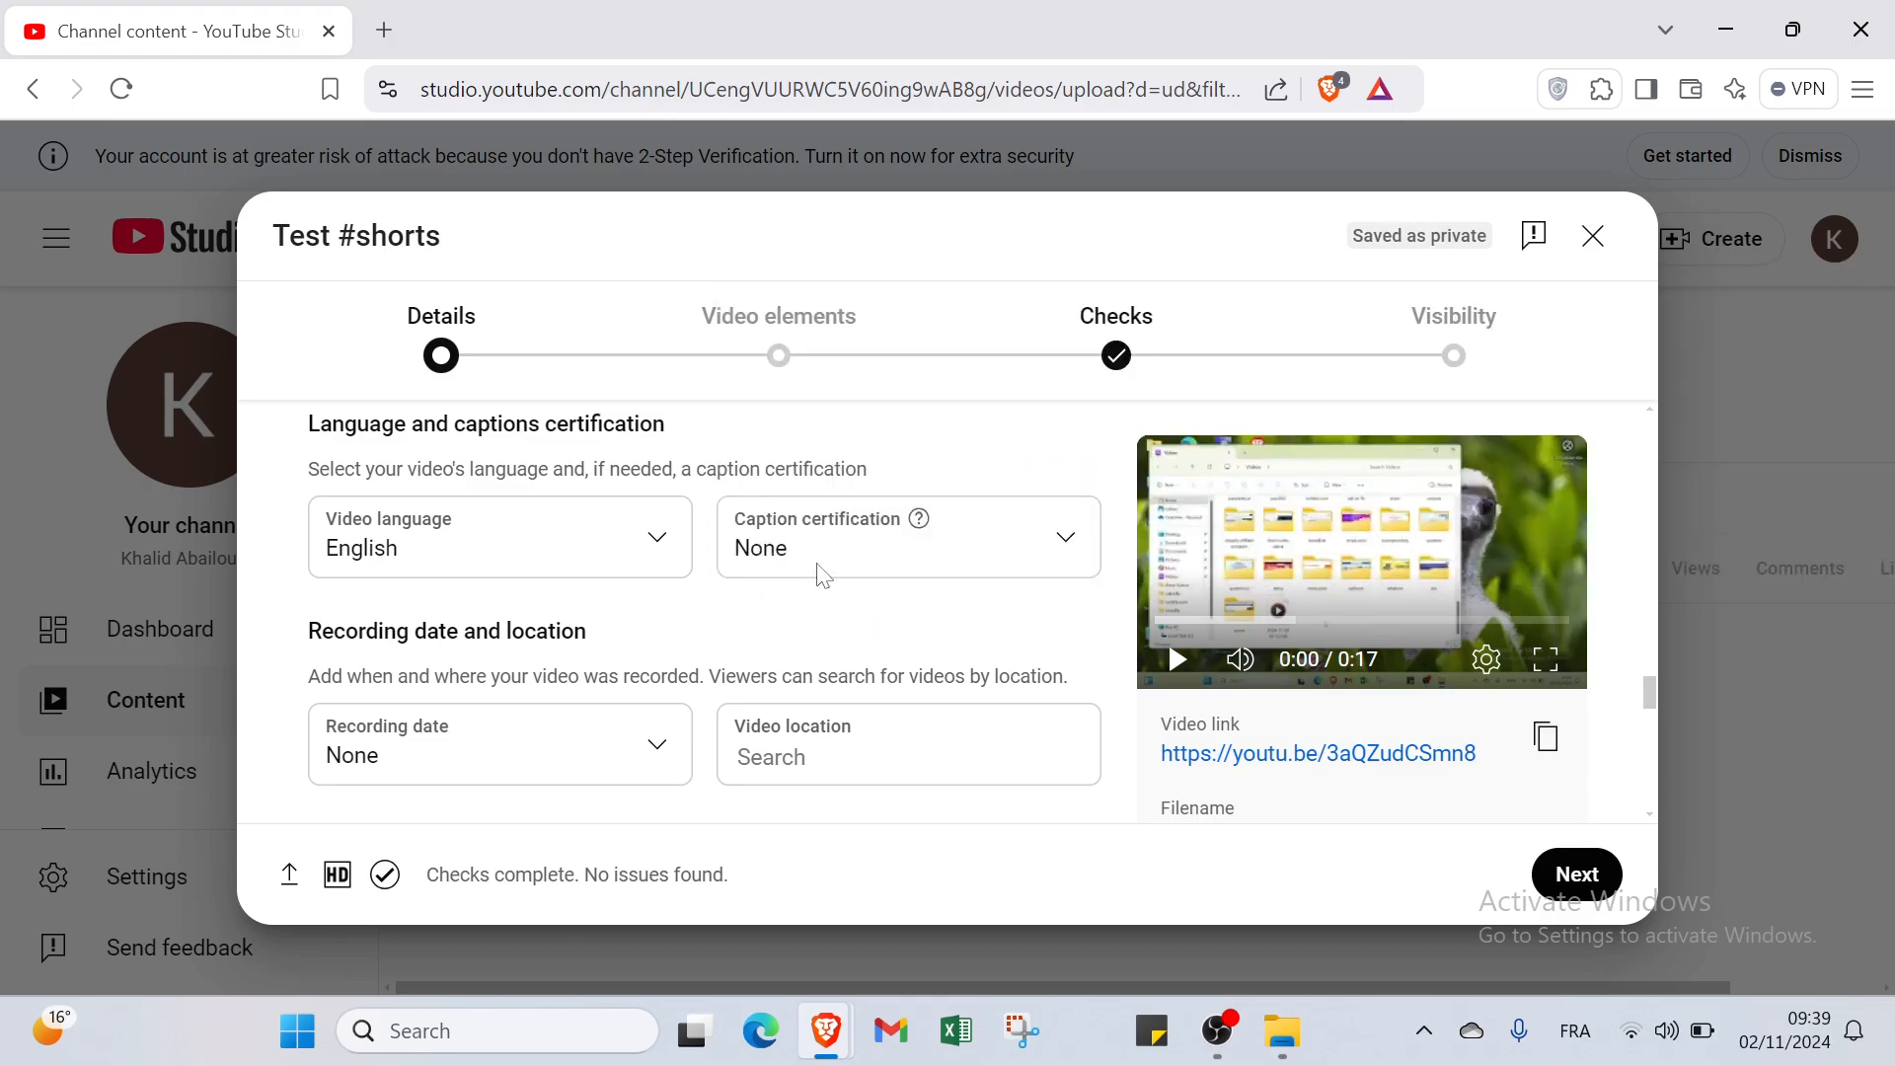
{"action": "scroll", "coordinate": [453, 754], "scroll_direction": "down", "scroll_amount": 2}
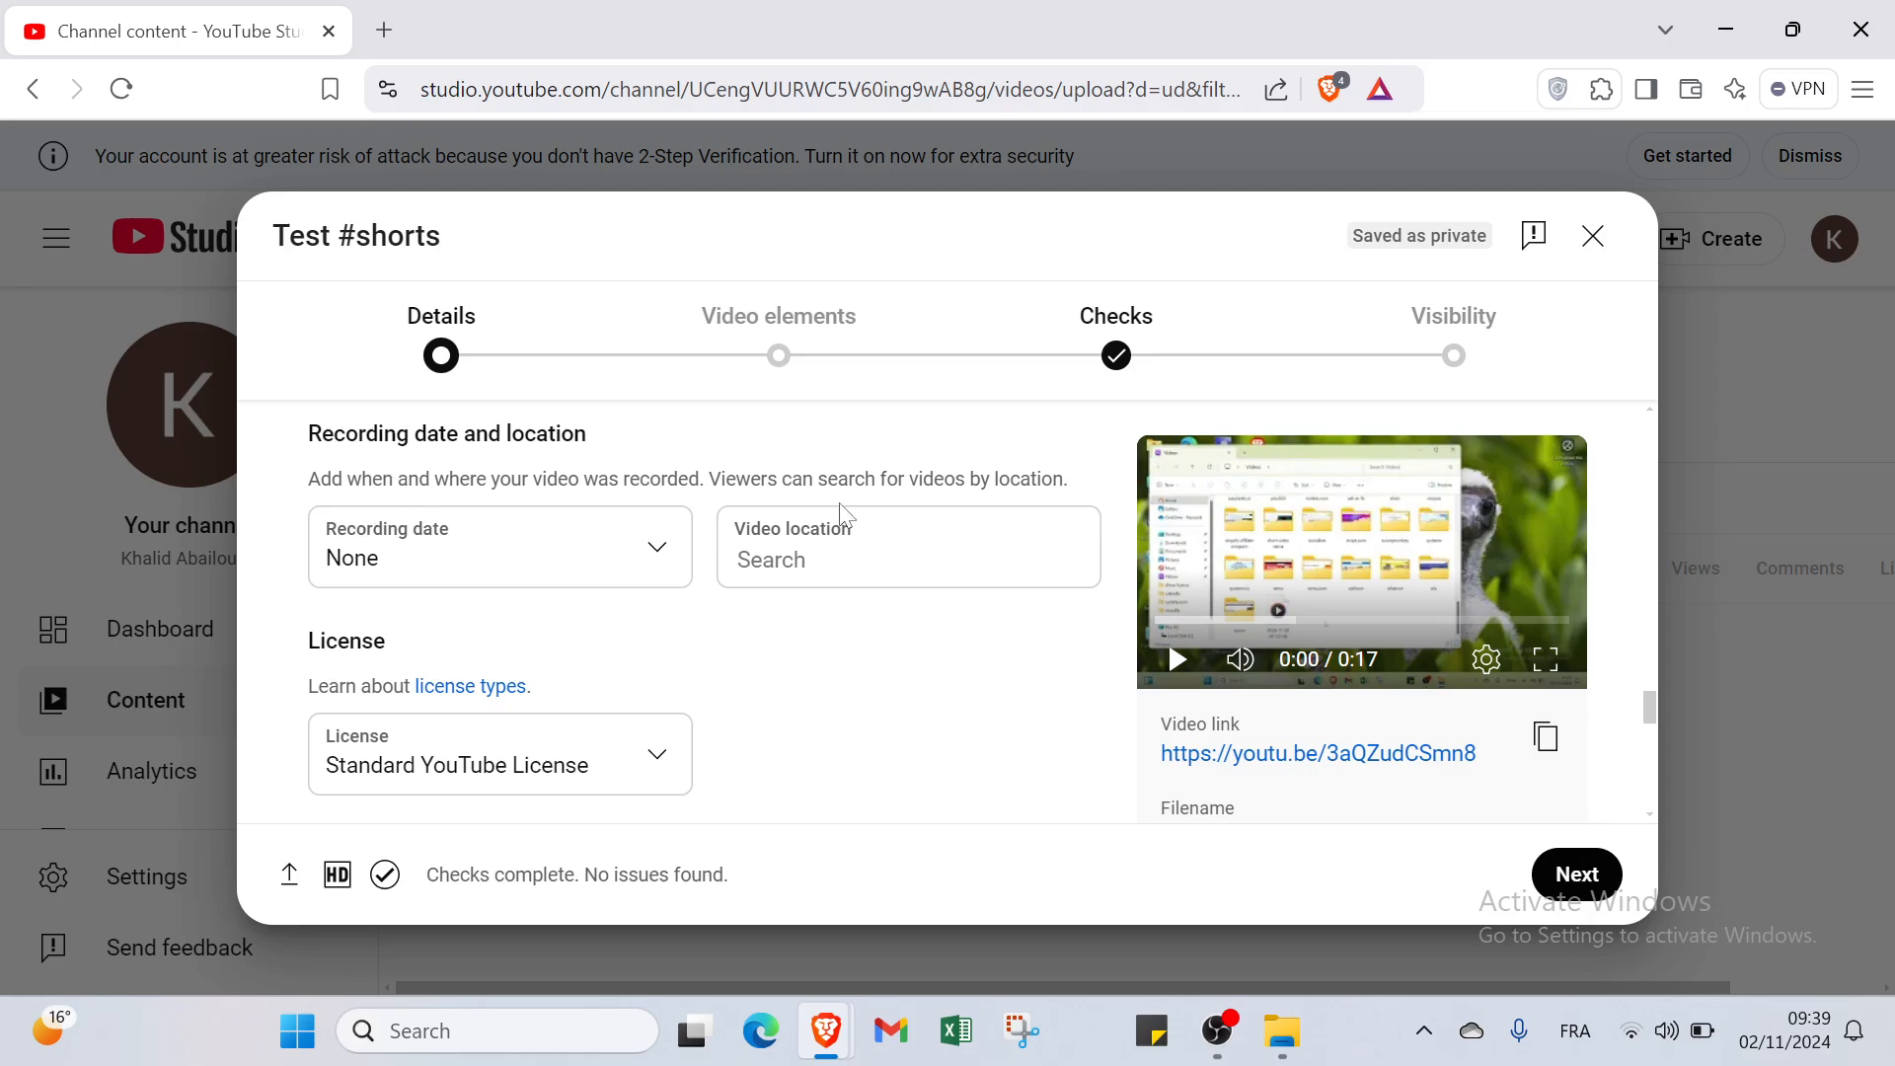
{"action": "left_click", "coordinate": [472, 564]}
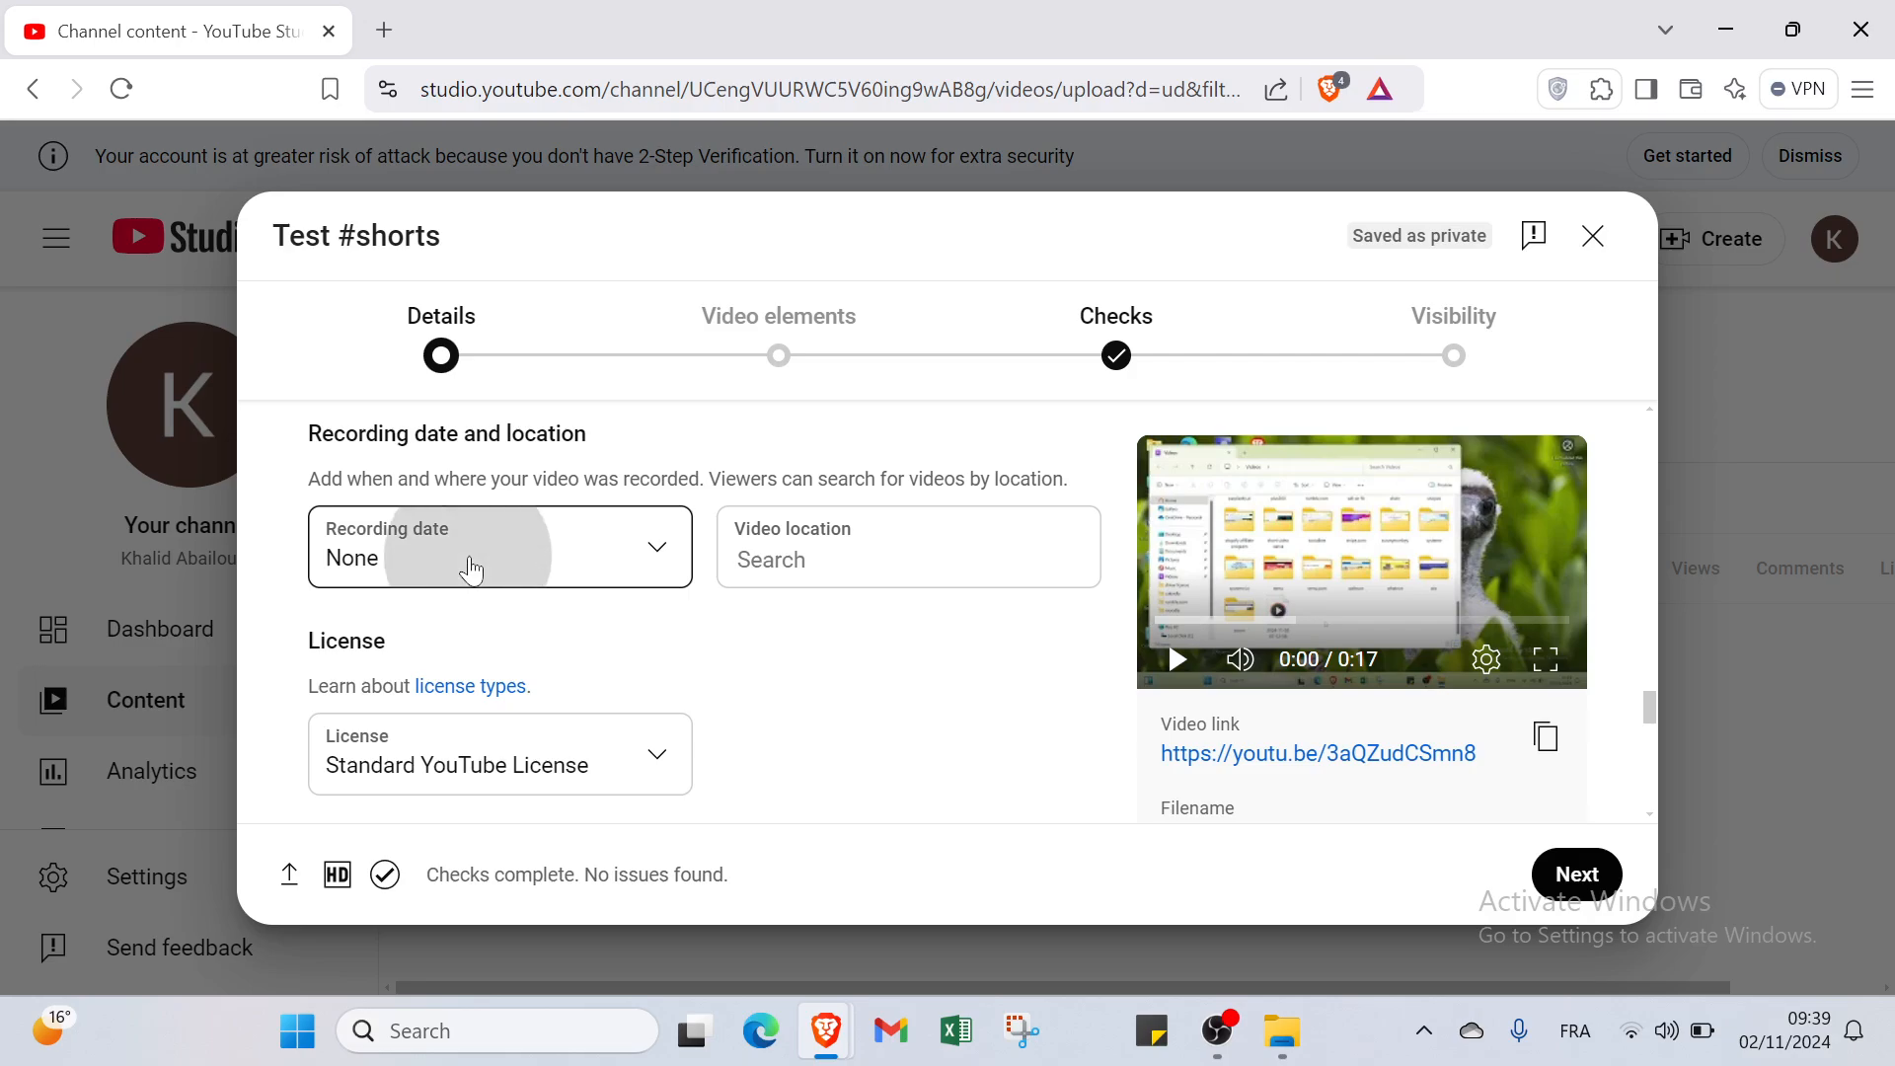
{"action": "left_click", "coordinate": [754, 664]}
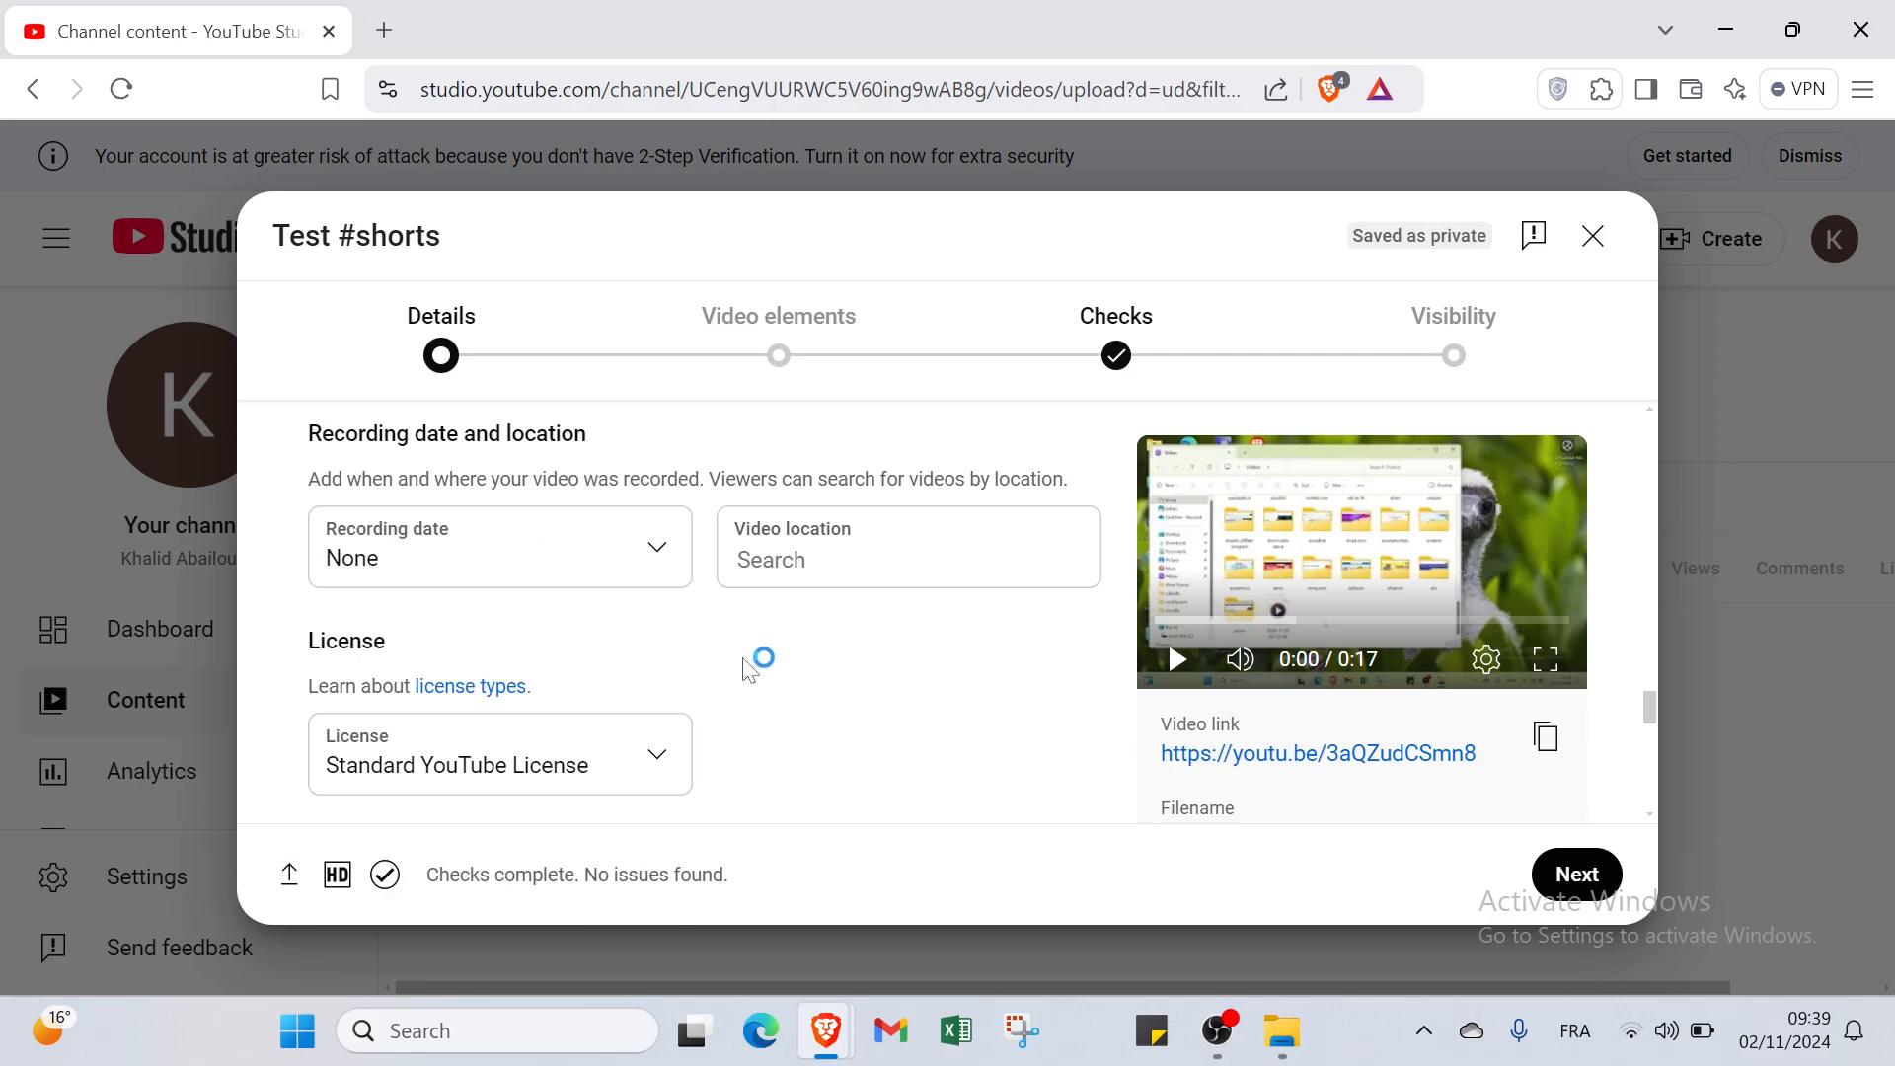
{"action": "left_click", "coordinate": [740, 560]}
Change the video's license to Creative Commons - Attribution.
{"action": "scroll", "coordinate": [345, 709], "scroll_direction": "down", "scroll_amount": 1}
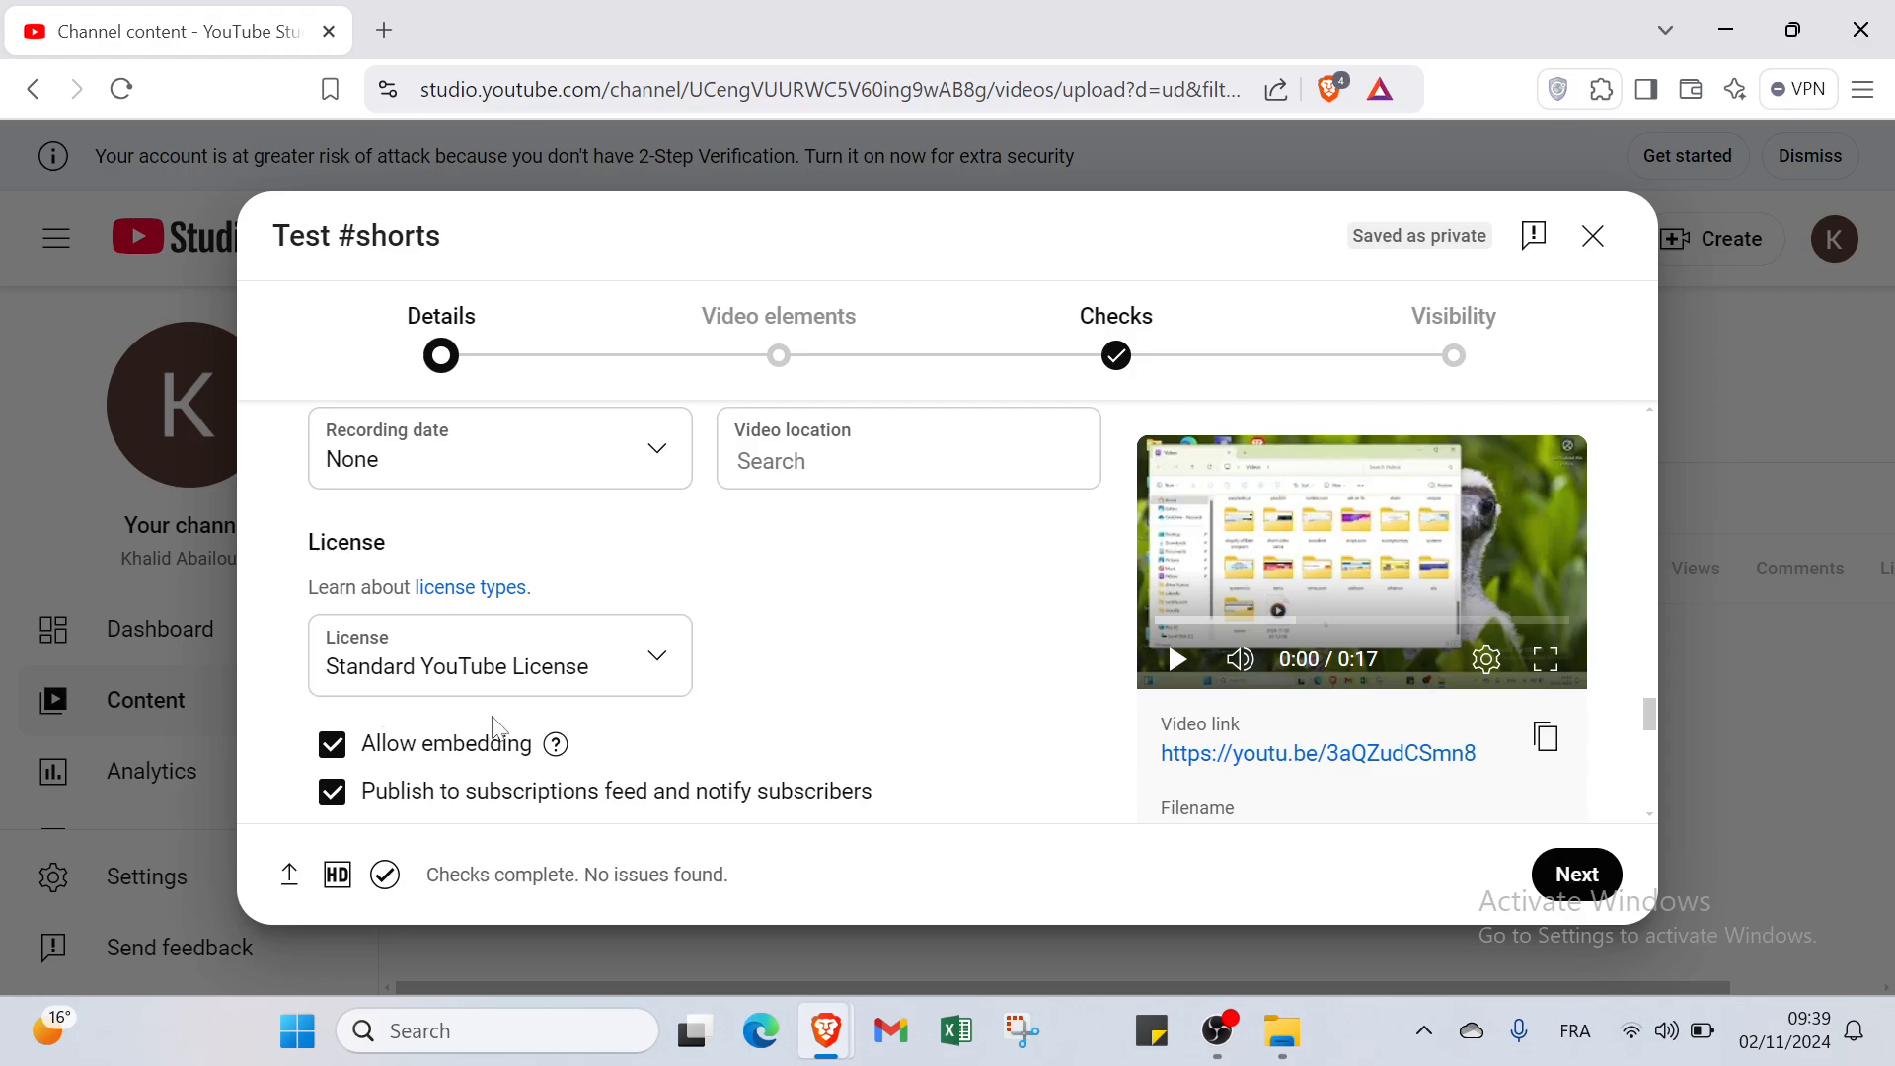
{"action": "left_click", "coordinate": [492, 680]}
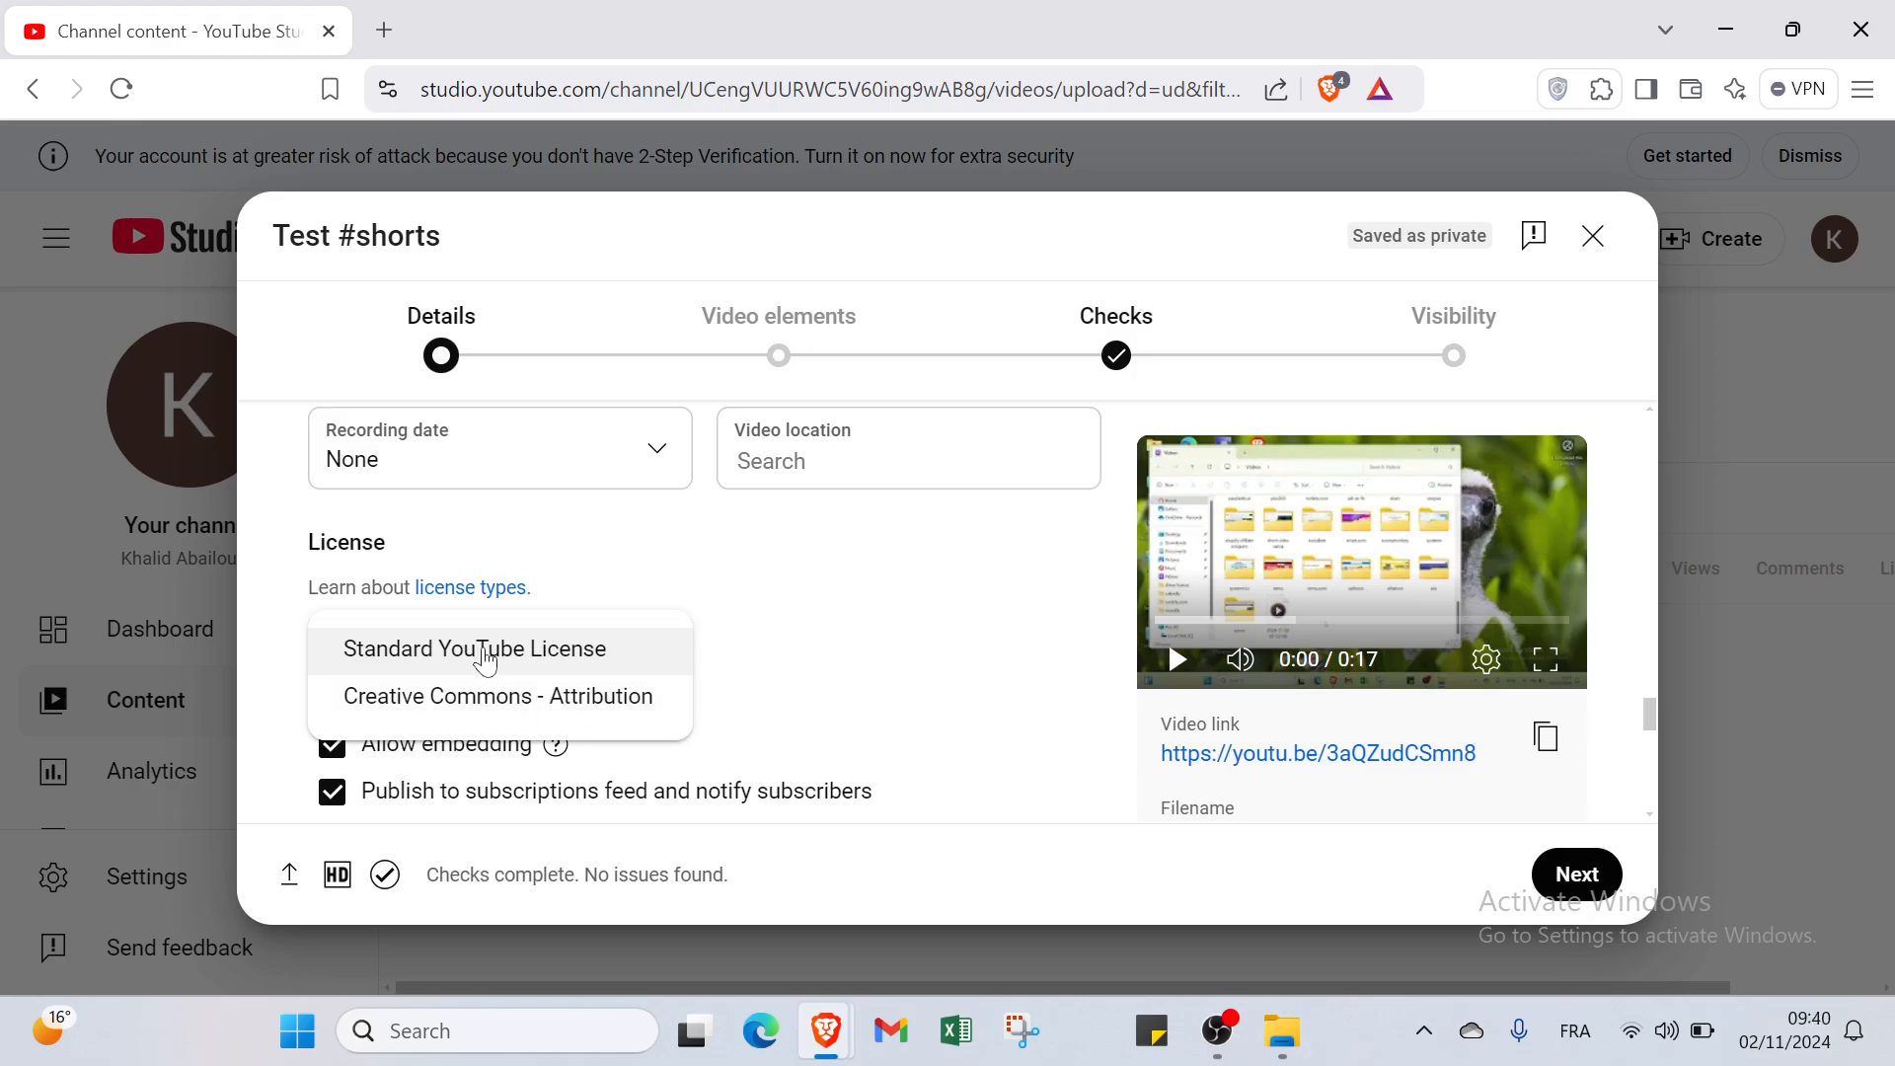
{"action": "left_click", "coordinate": [533, 703]}
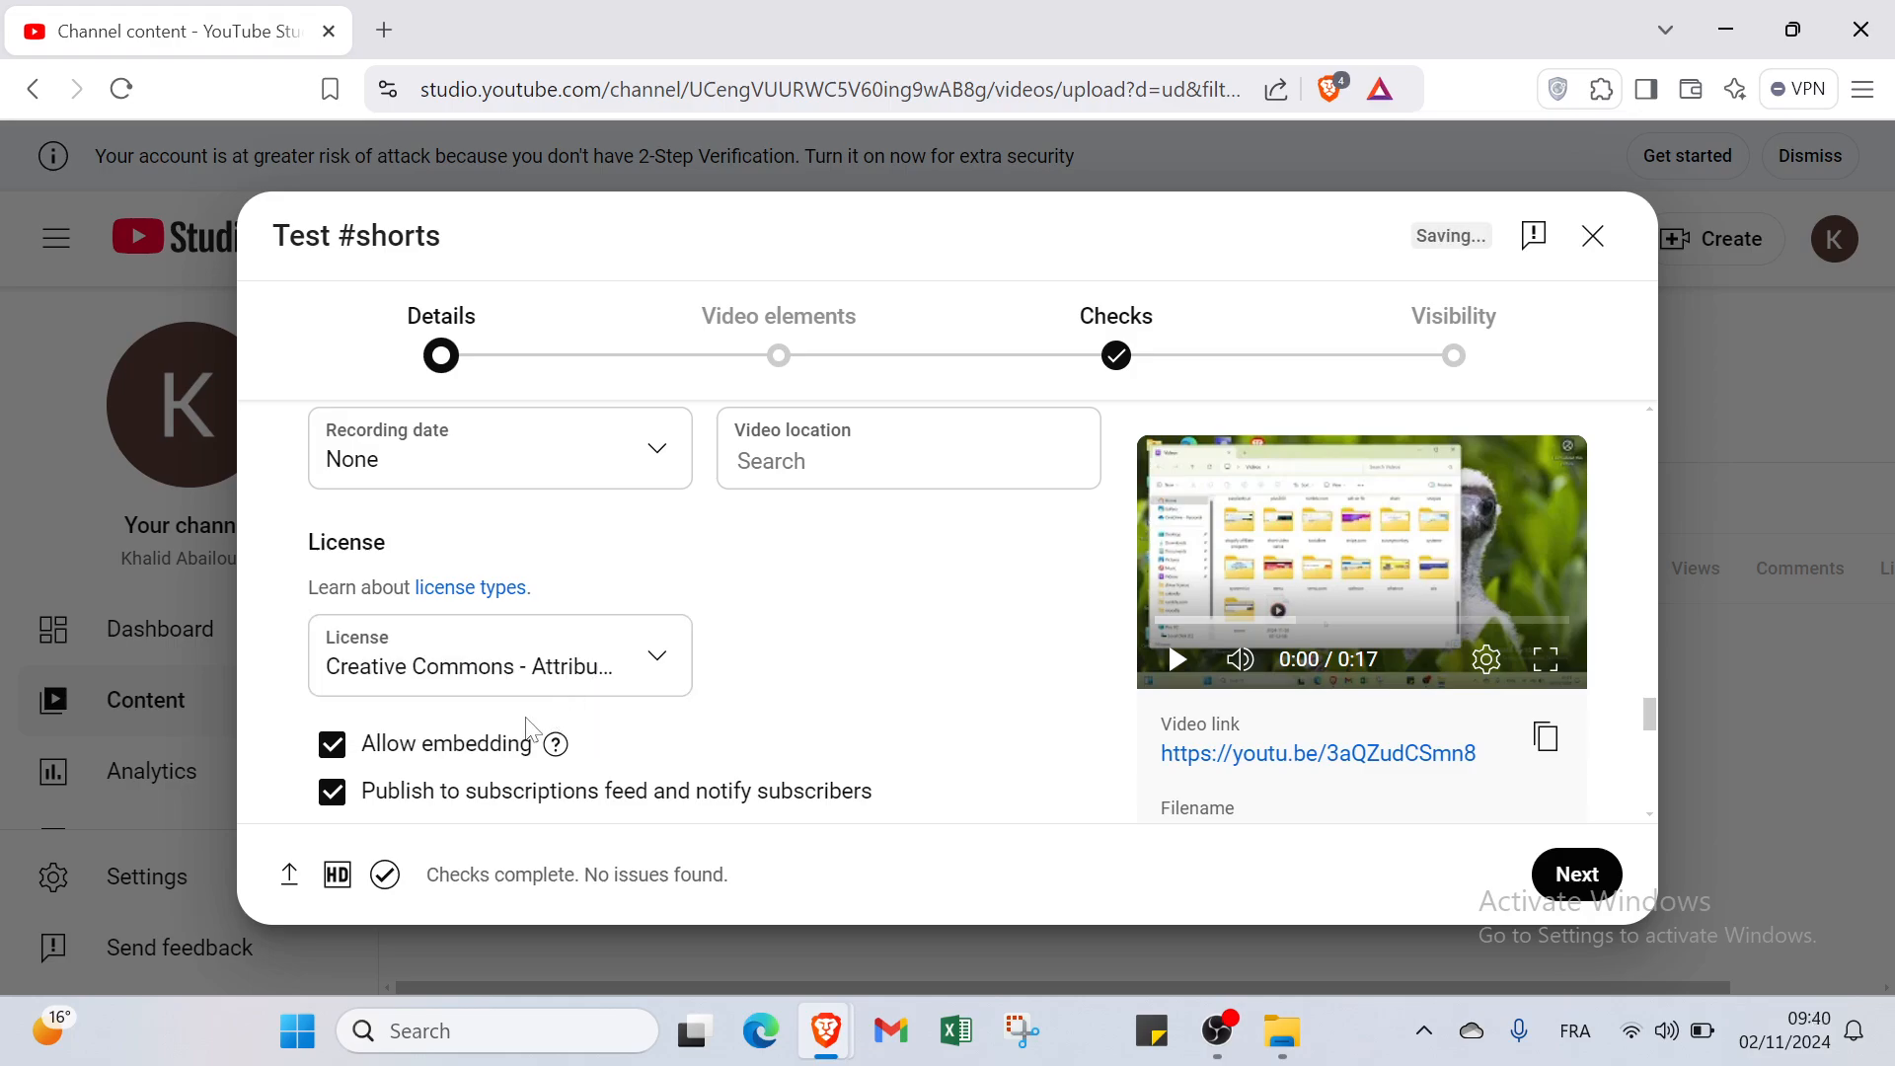
Set the video's category to Education and its type to How-to.
{"action": "scroll", "coordinate": [449, 756], "scroll_direction": "down", "scroll_amount": 3}
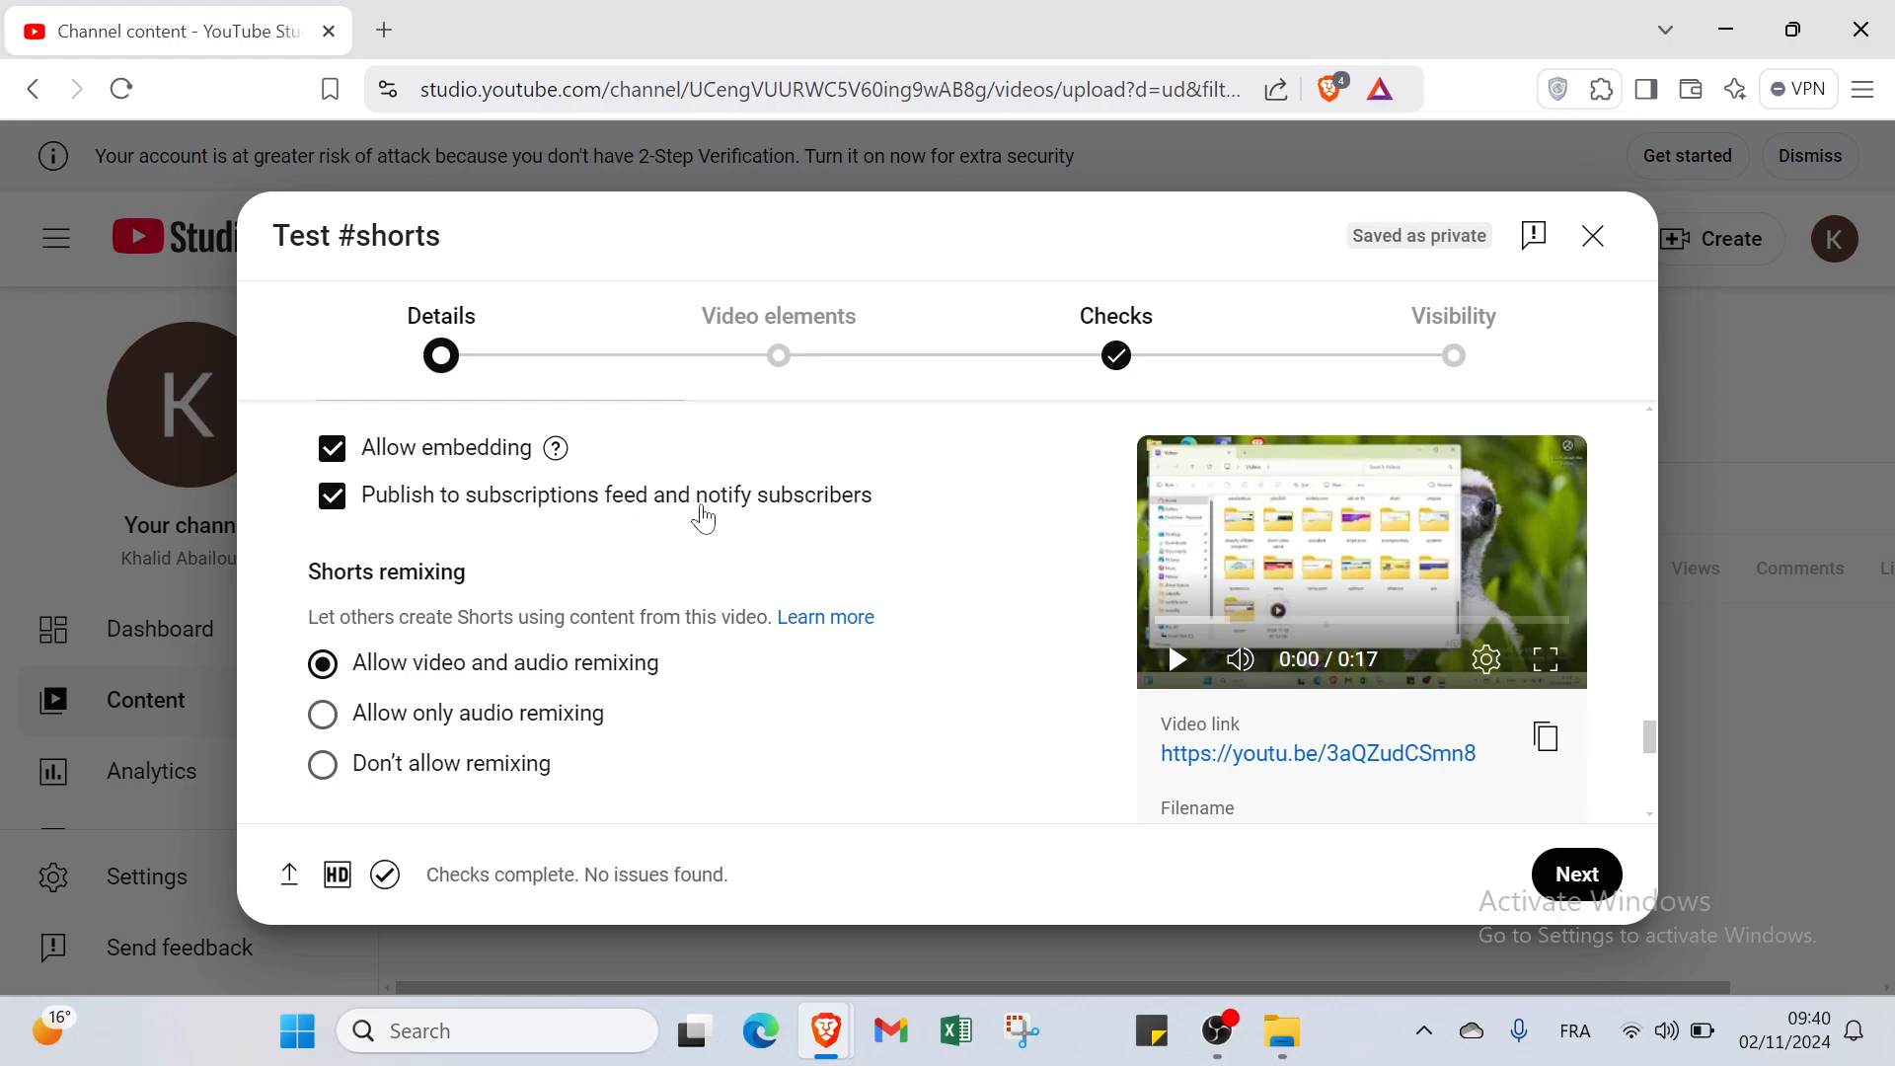
{"action": "scroll", "coordinate": [423, 545], "scroll_direction": "down", "scroll_amount": 1}
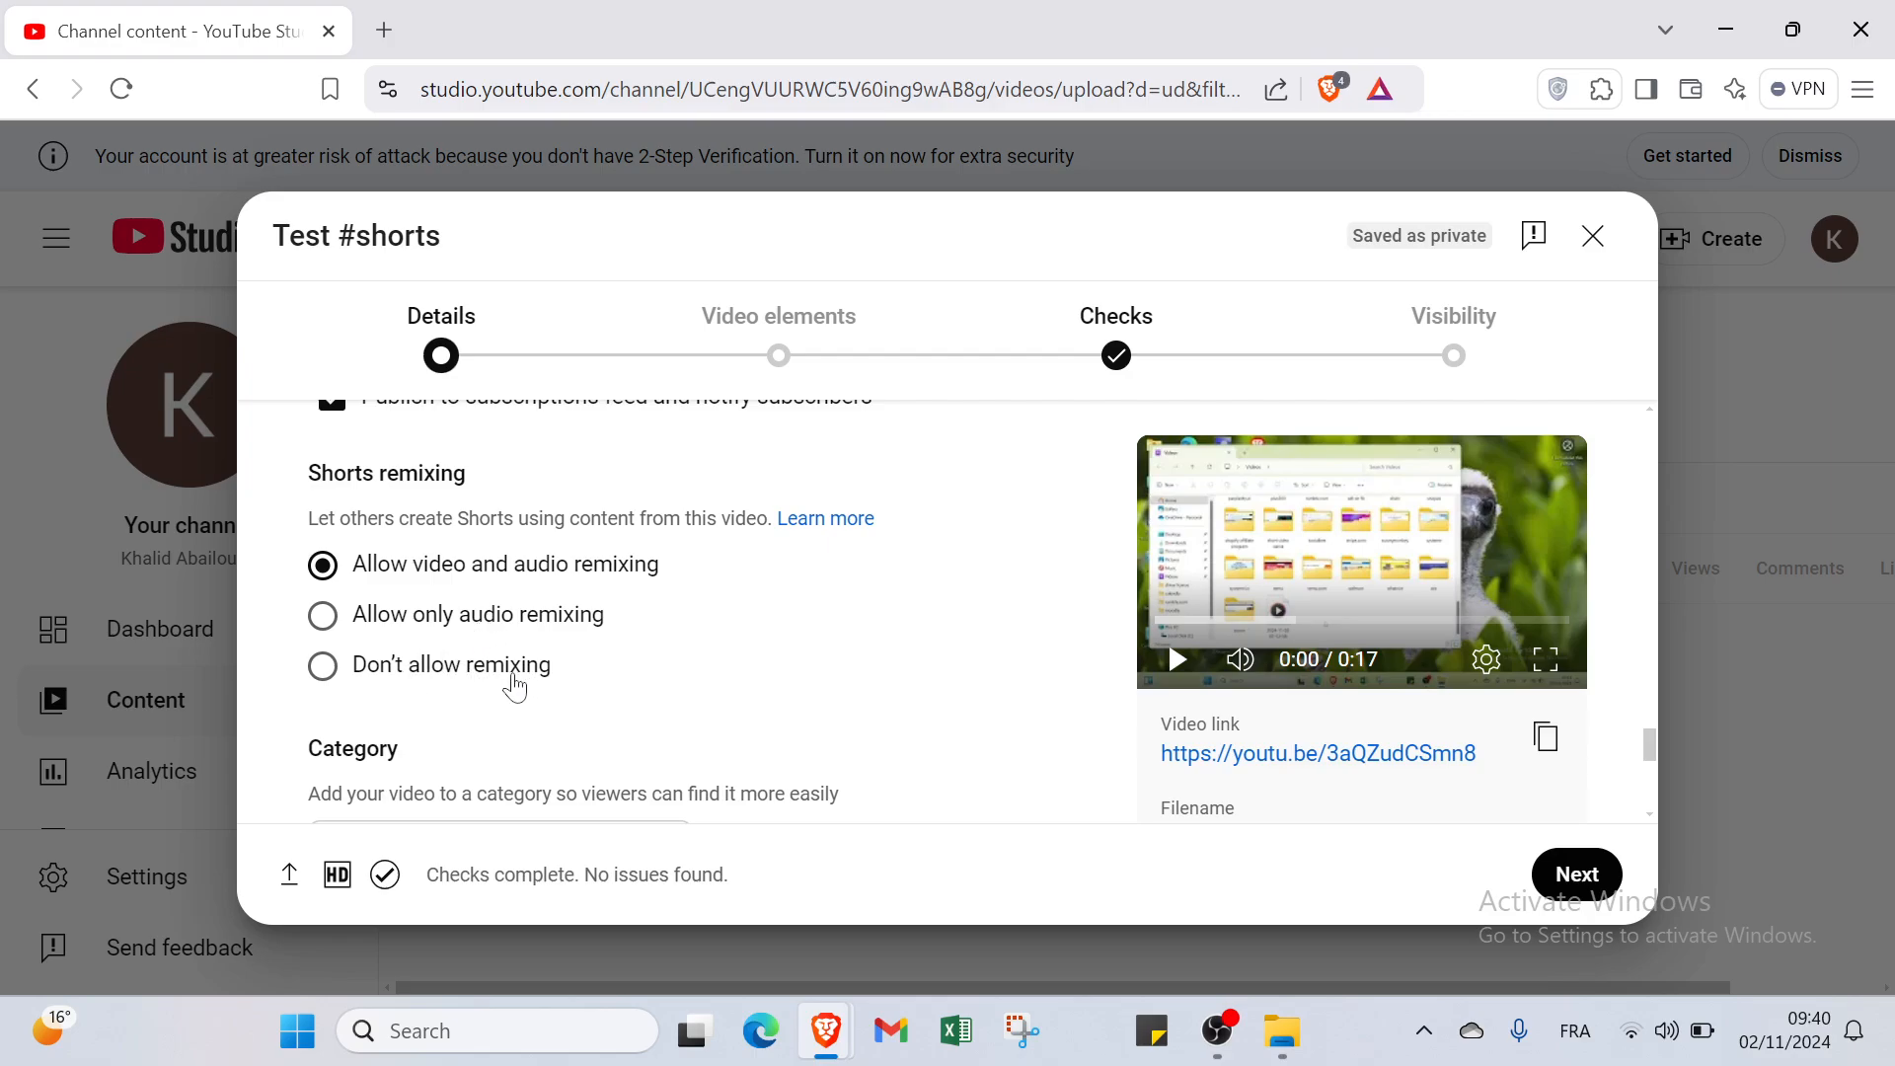
{"action": "scroll", "coordinate": [398, 675], "scroll_direction": "down", "scroll_amount": 2}
{"action": "left_click", "coordinate": [465, 657]}
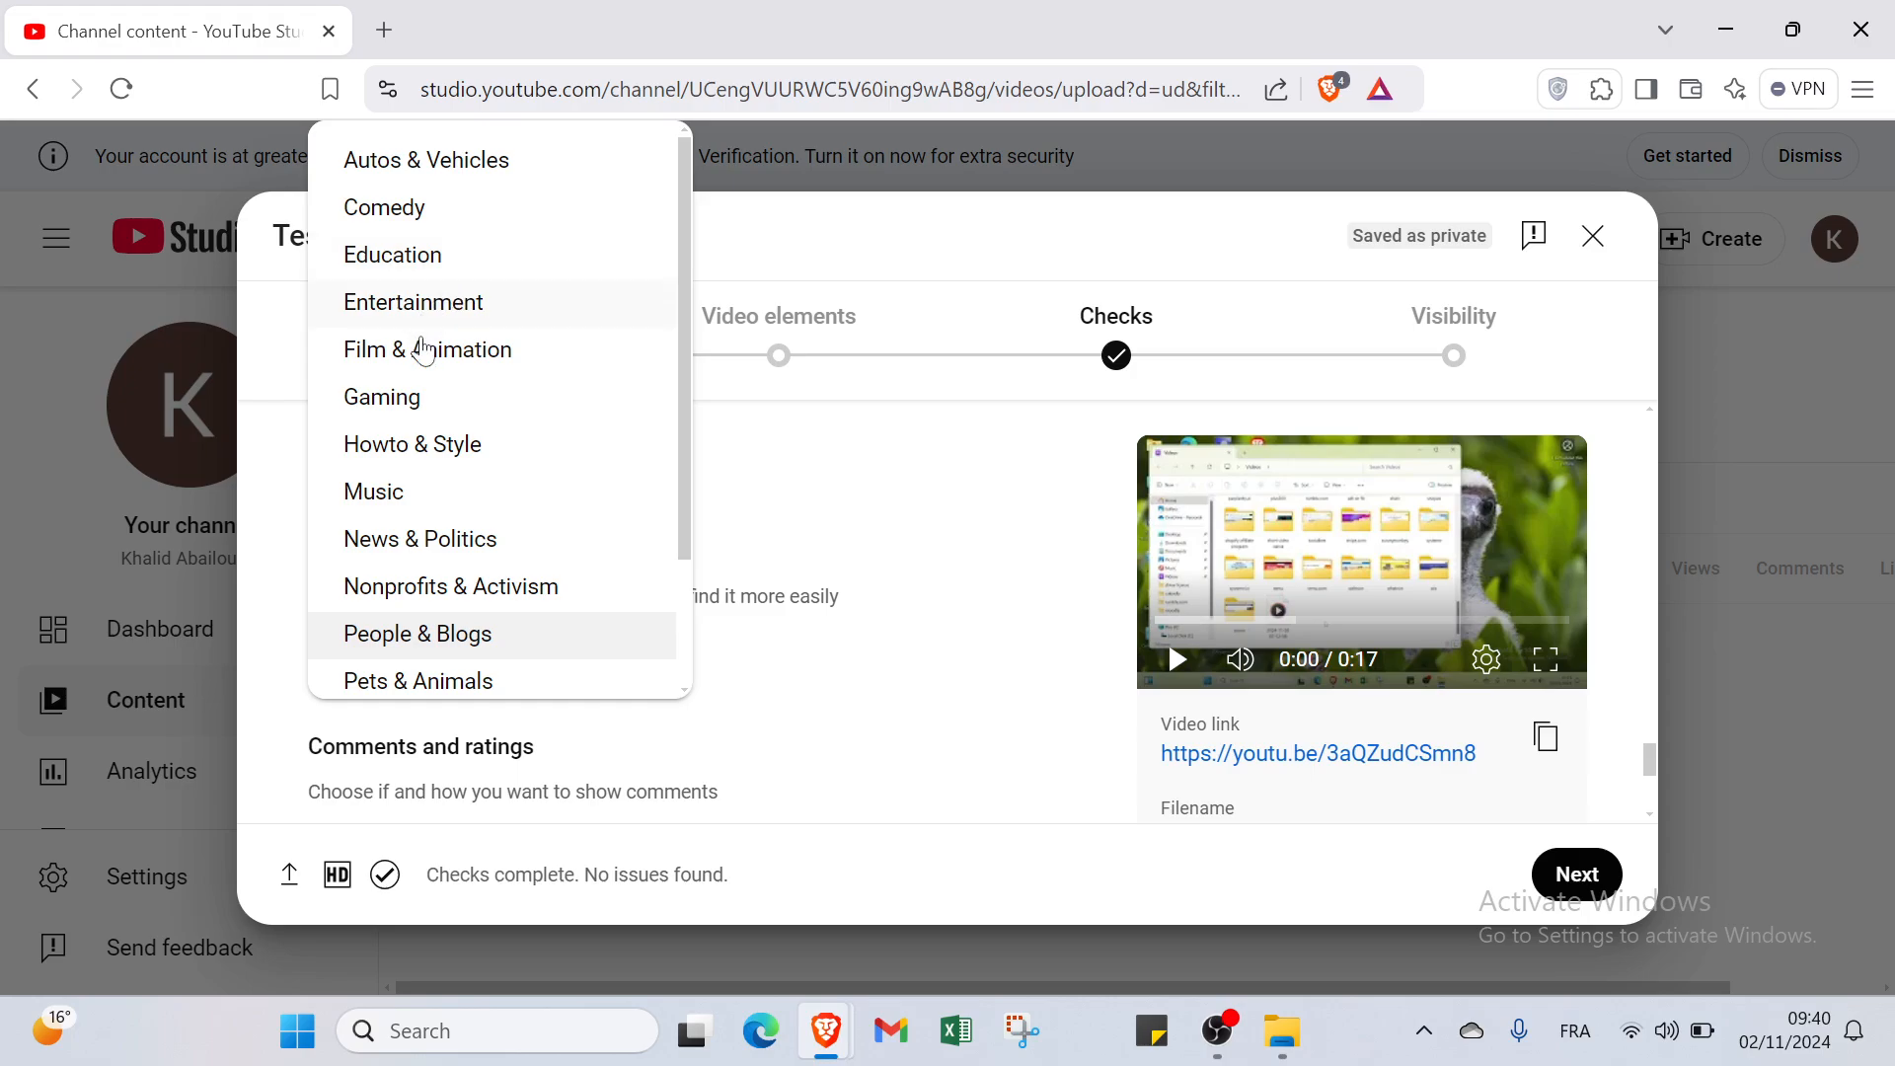
{"action": "left_click", "coordinate": [417, 259]}
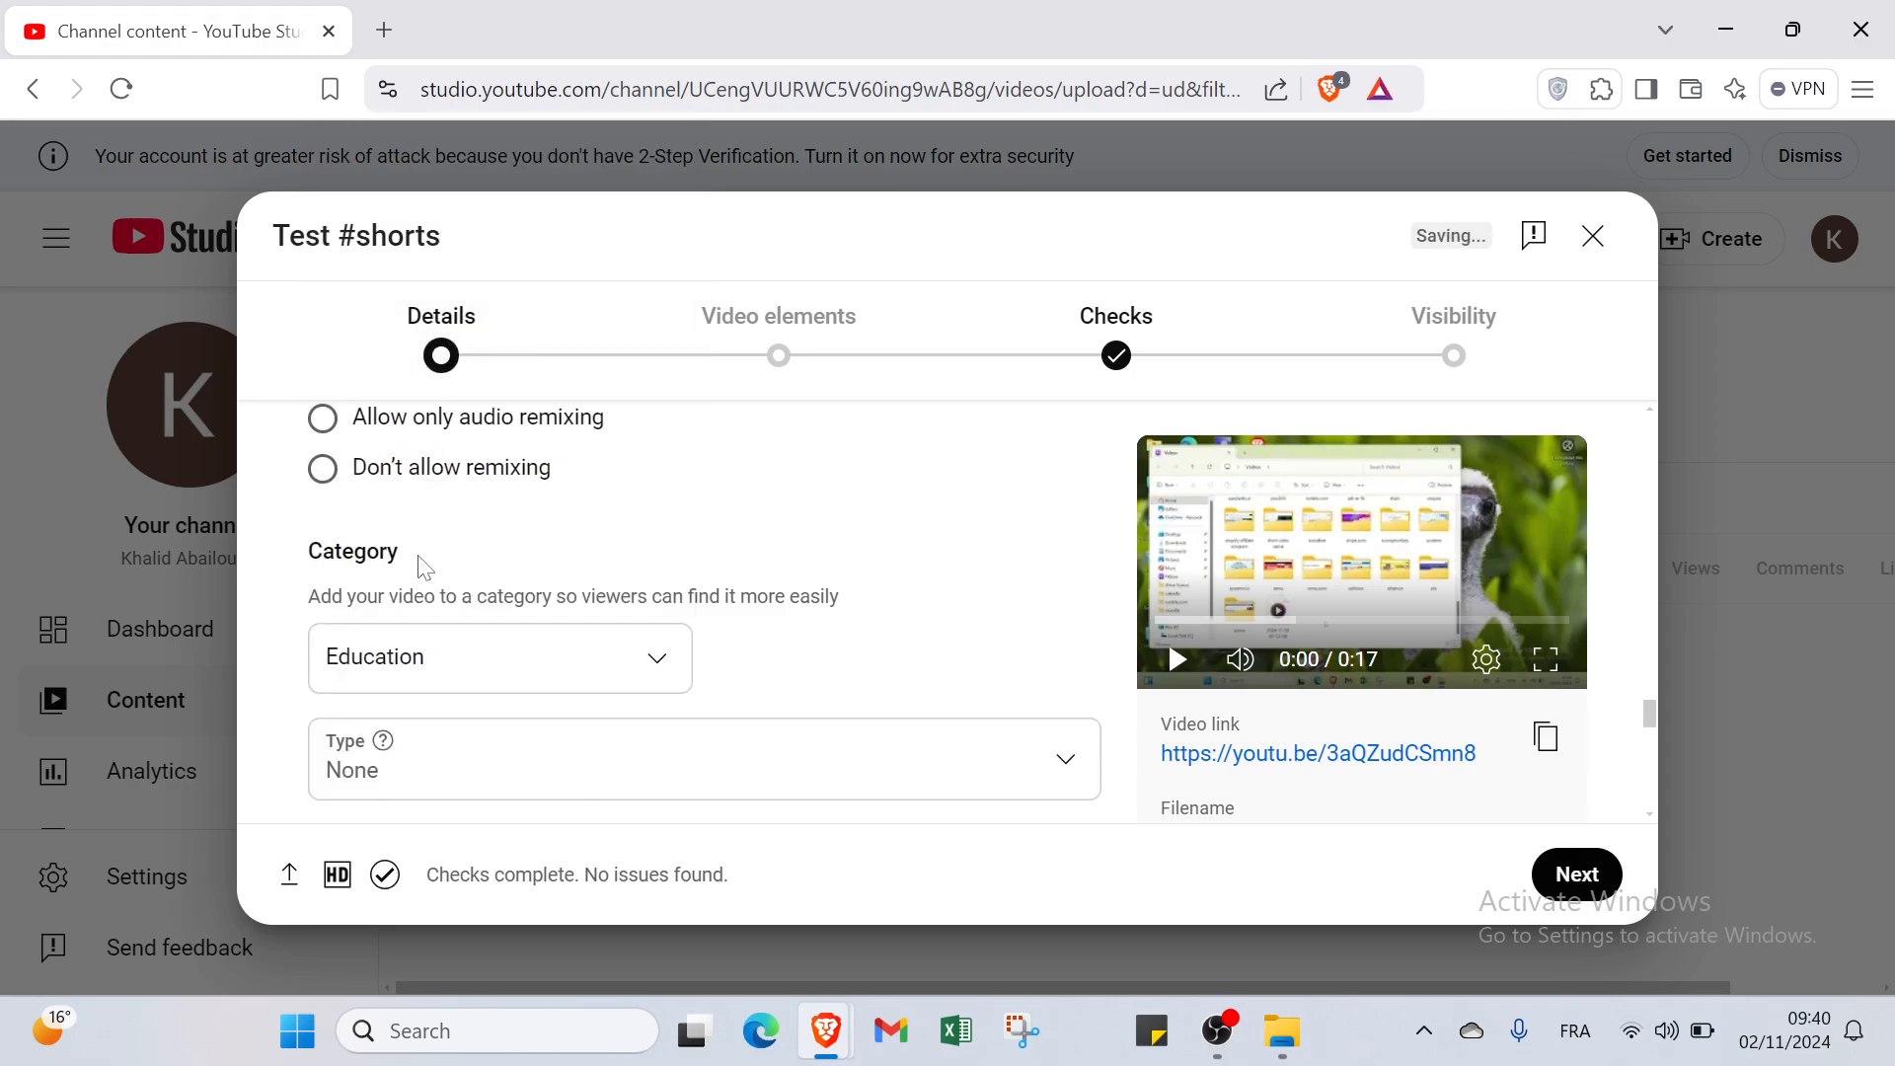
{"action": "left_click", "coordinate": [417, 772]}
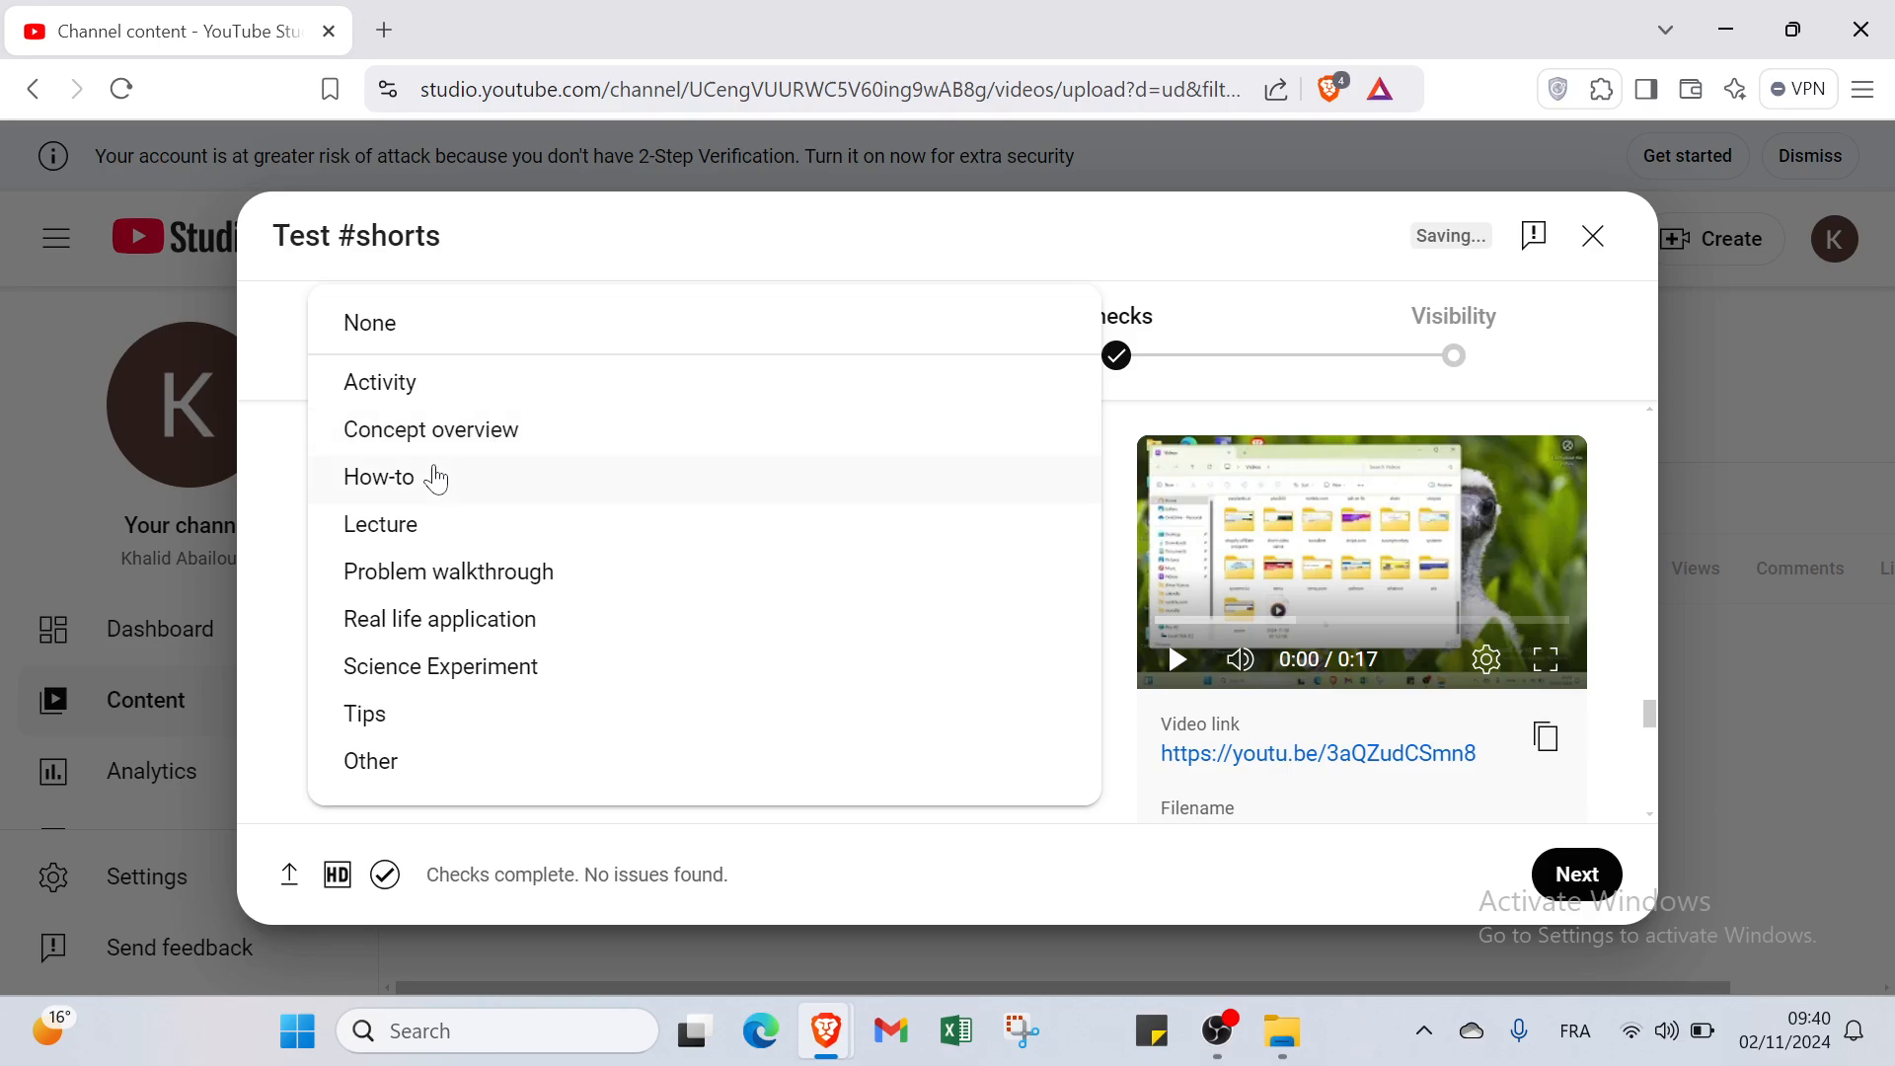
{"action": "left_click", "coordinate": [432, 490]}
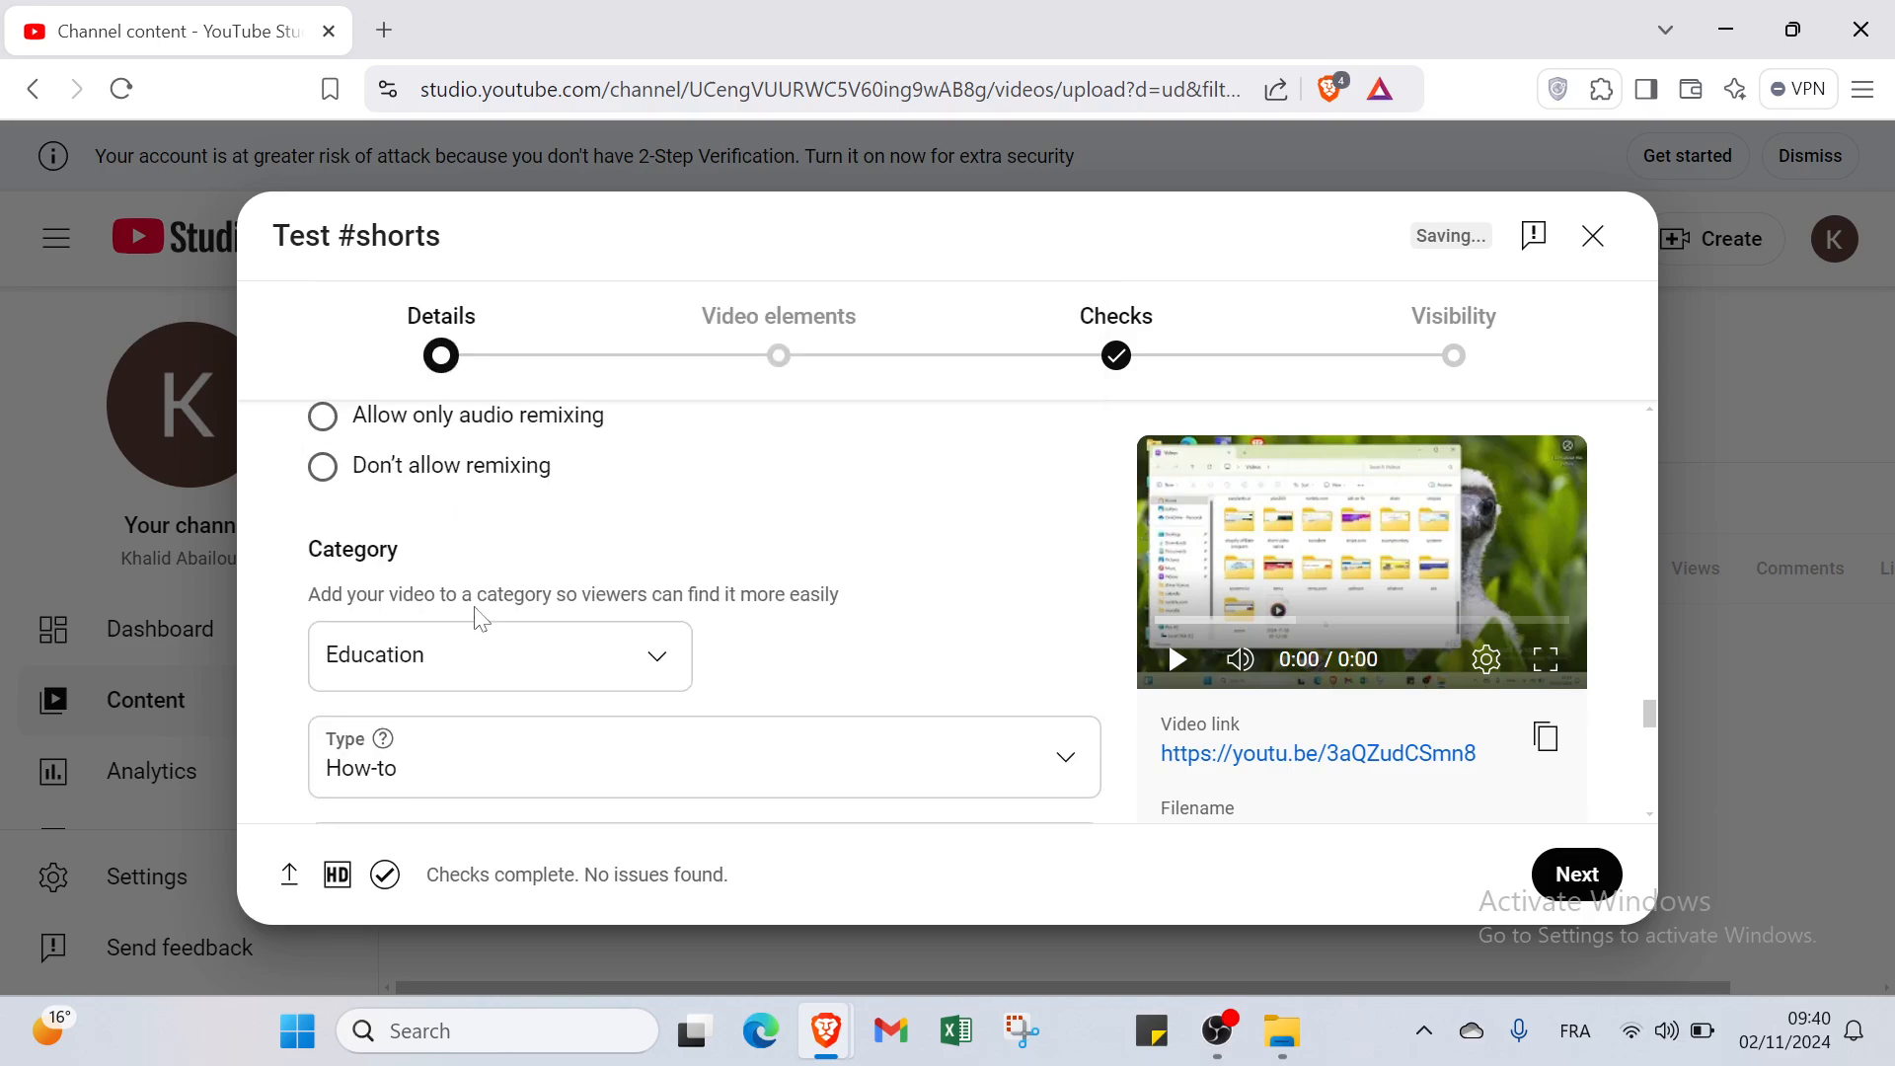
Review the additional education fields, including the countries offered for the academic system, without choosing one.
{"action": "scroll", "coordinate": [477, 618], "scroll_direction": "down", "scroll_amount": 5}
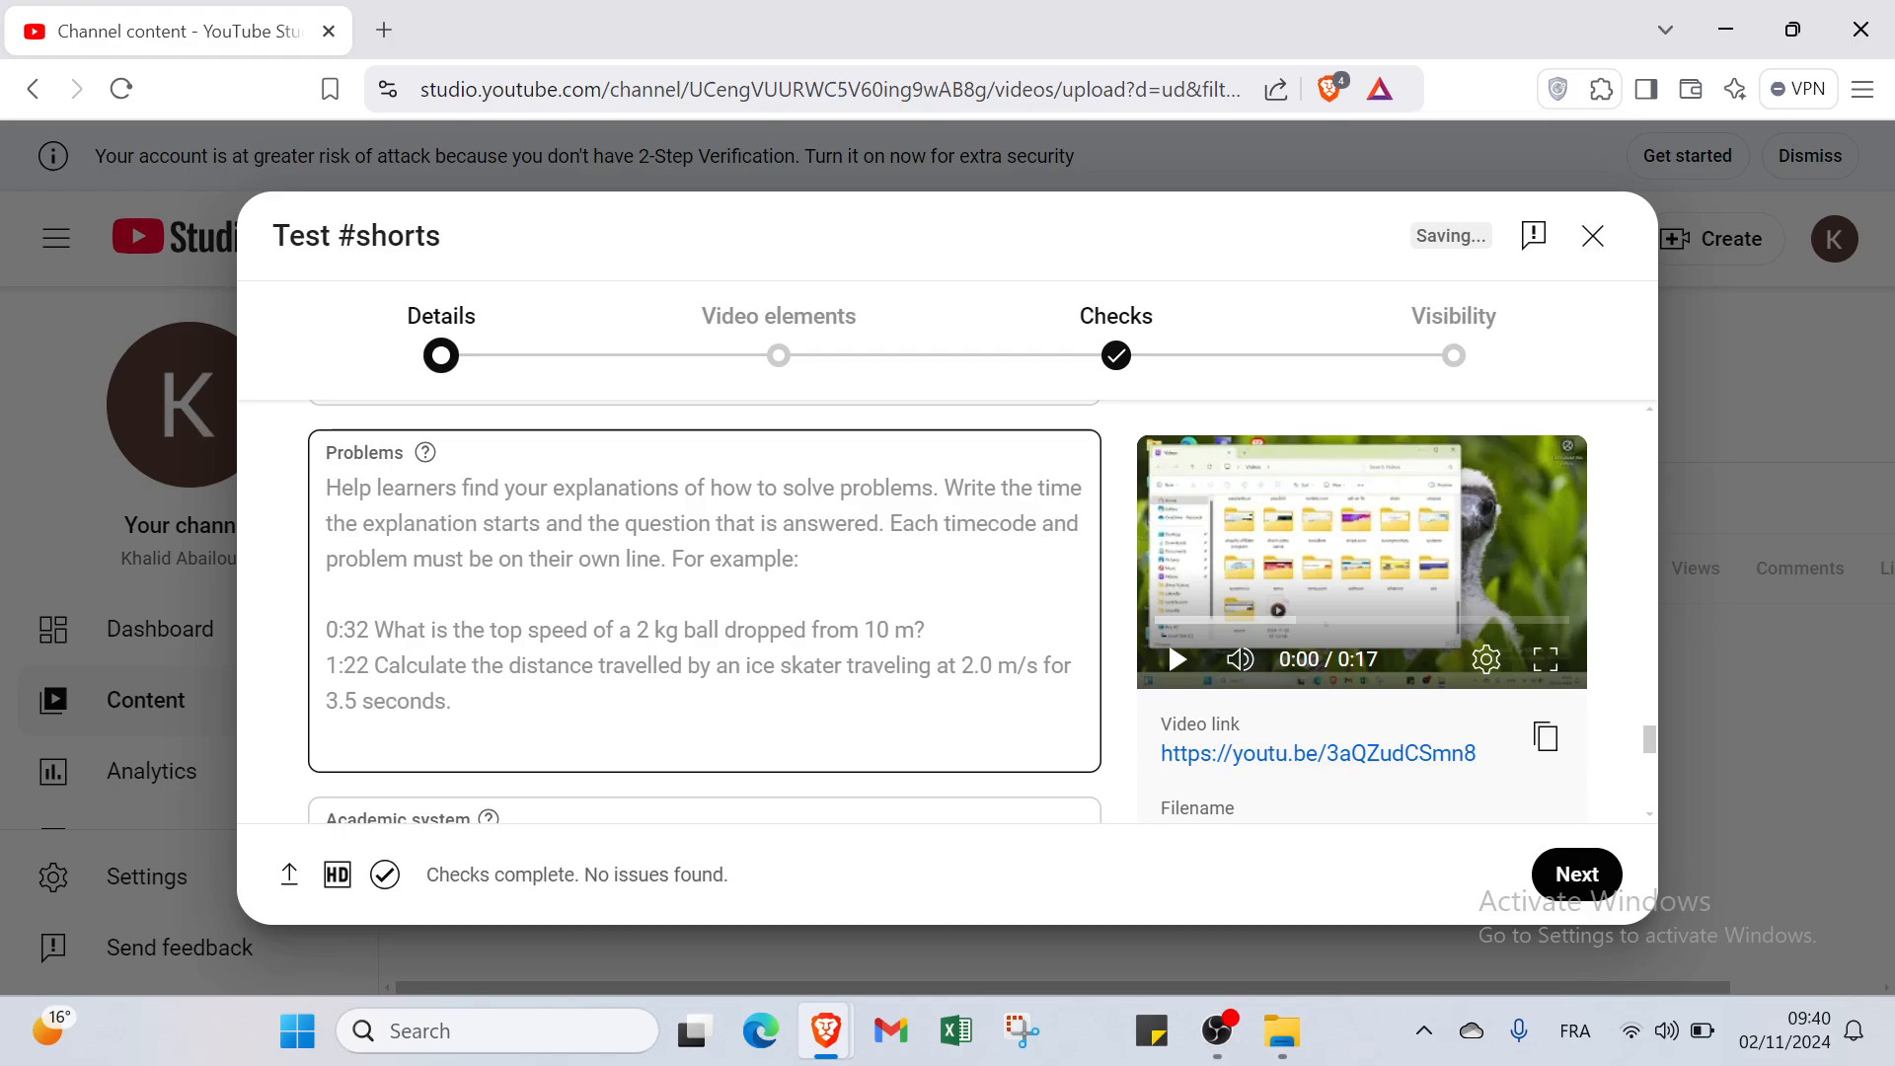
{"action": "scroll", "coordinate": [808, 474], "scroll_direction": "down", "scroll_amount": 3}
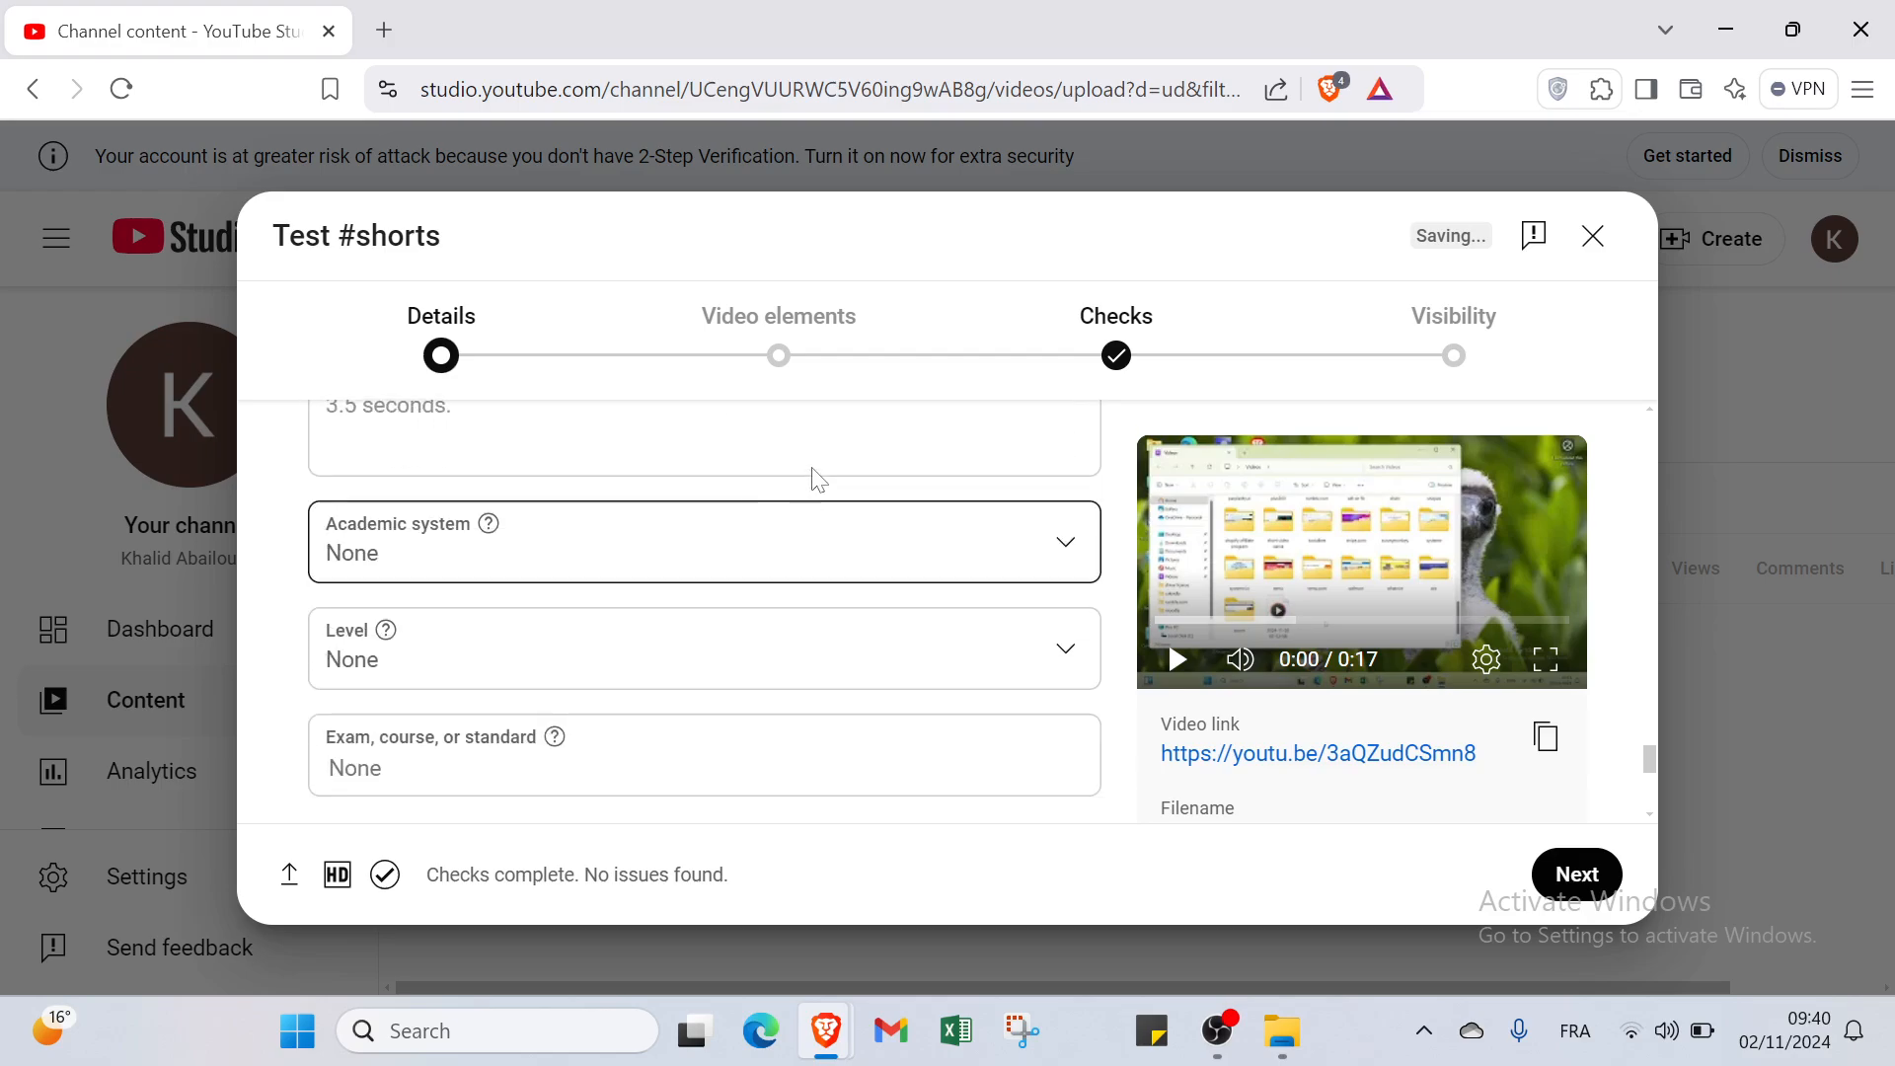
{"action": "scroll", "coordinate": [583, 498], "scroll_direction": "down", "scroll_amount": 1}
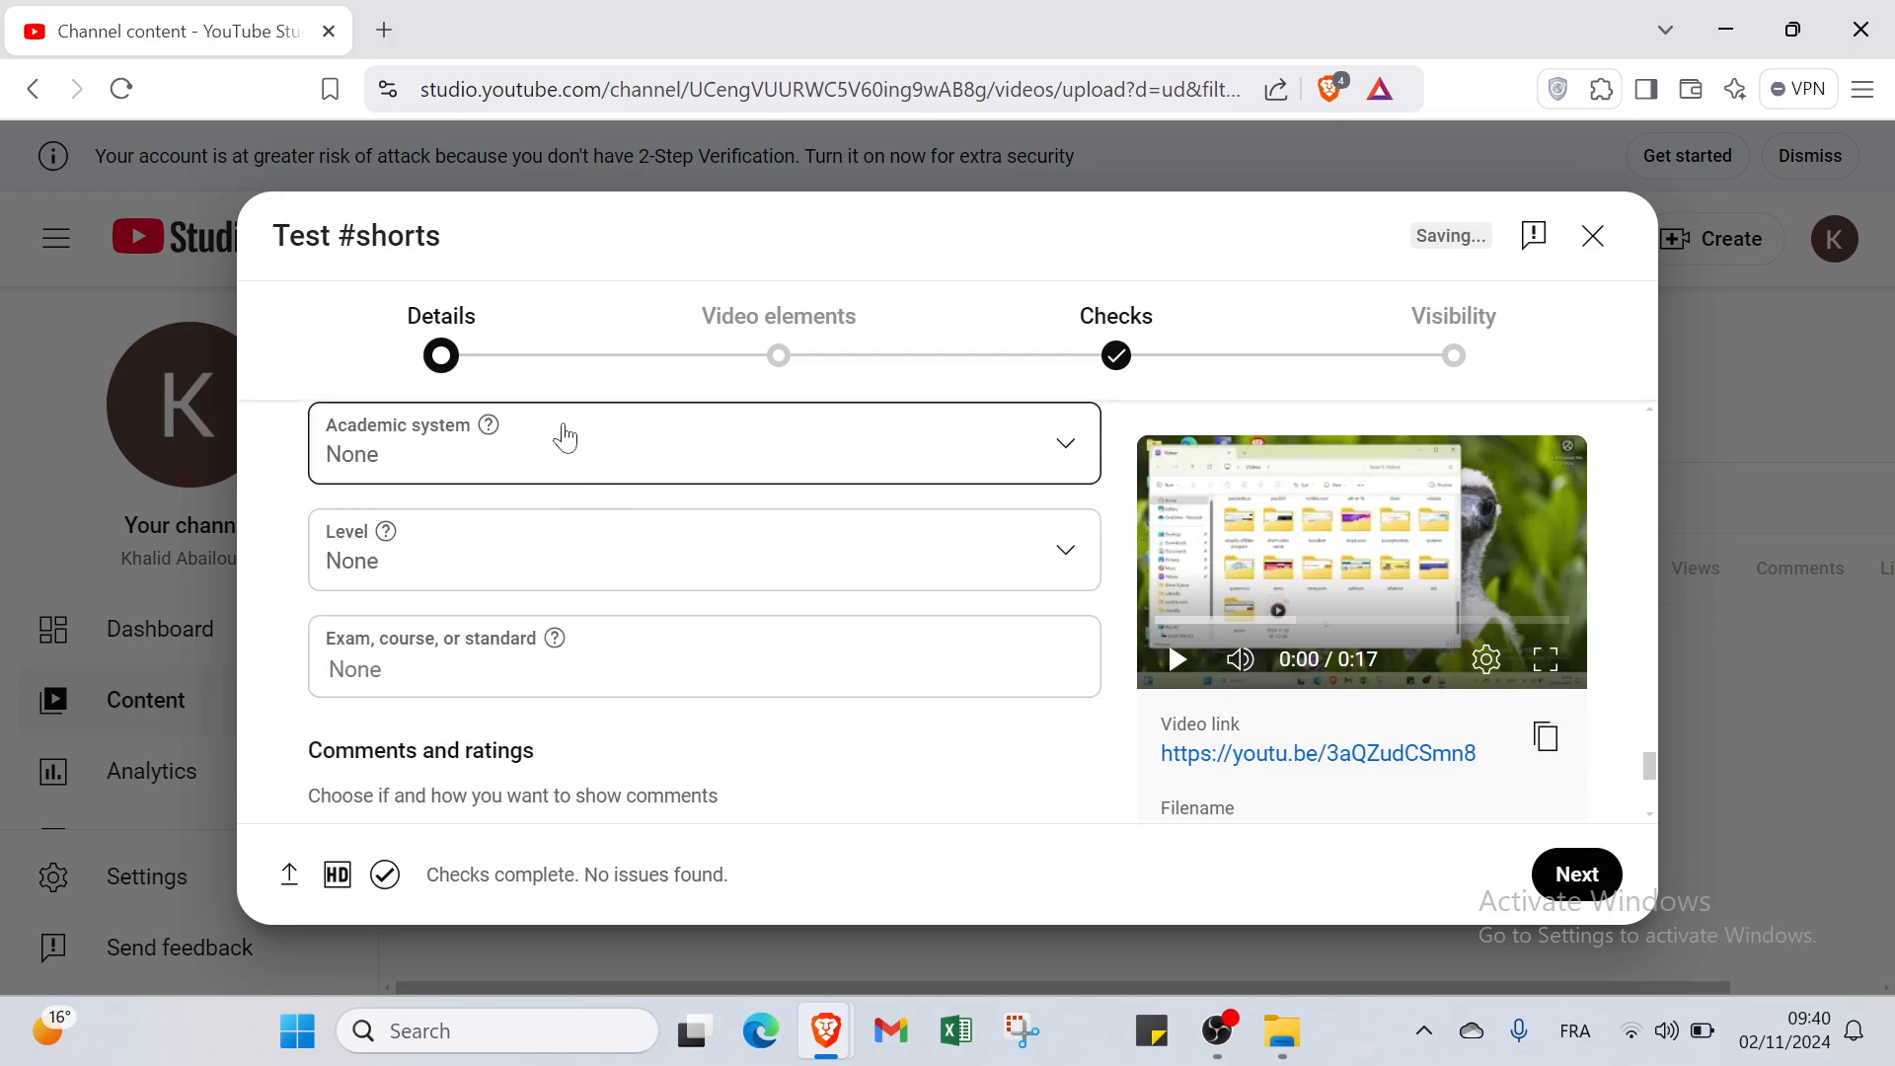
{"action": "left_click", "coordinate": [563, 439]}
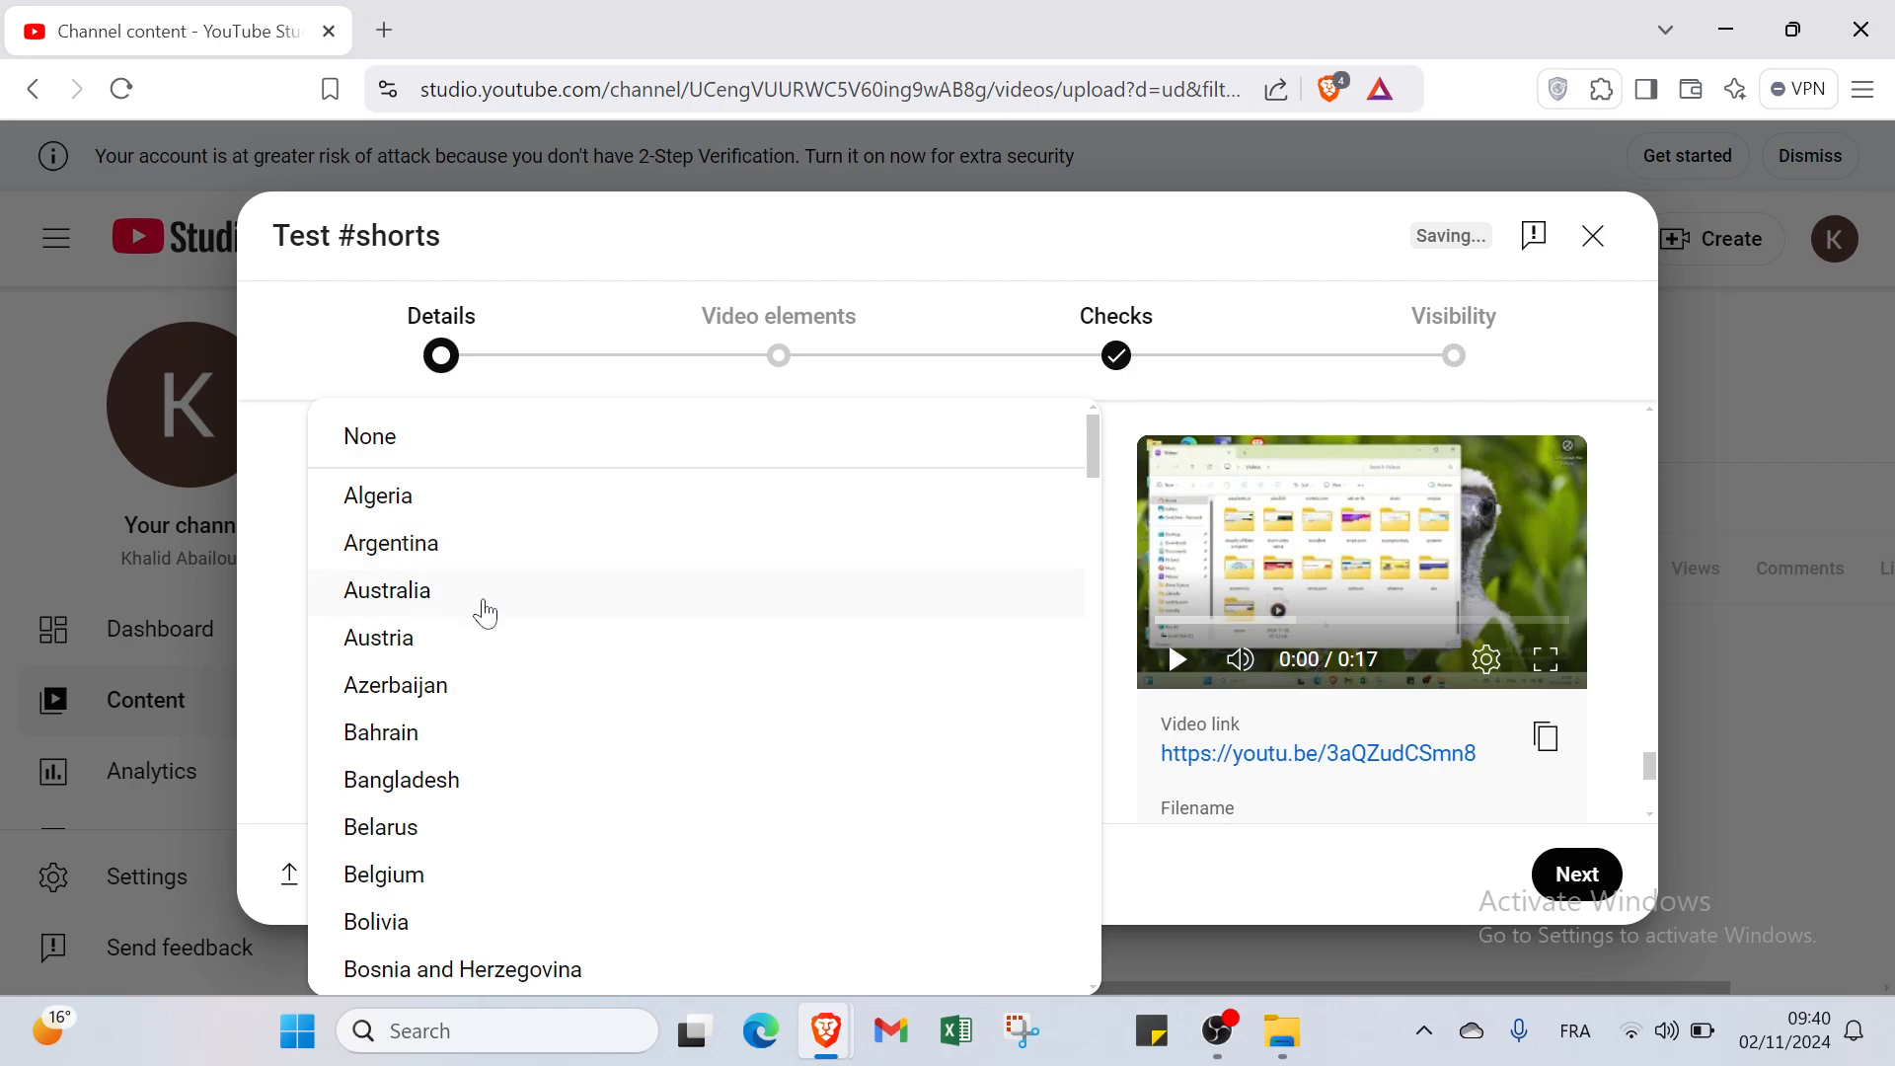
{"action": "left_click", "coordinate": [277, 472]}
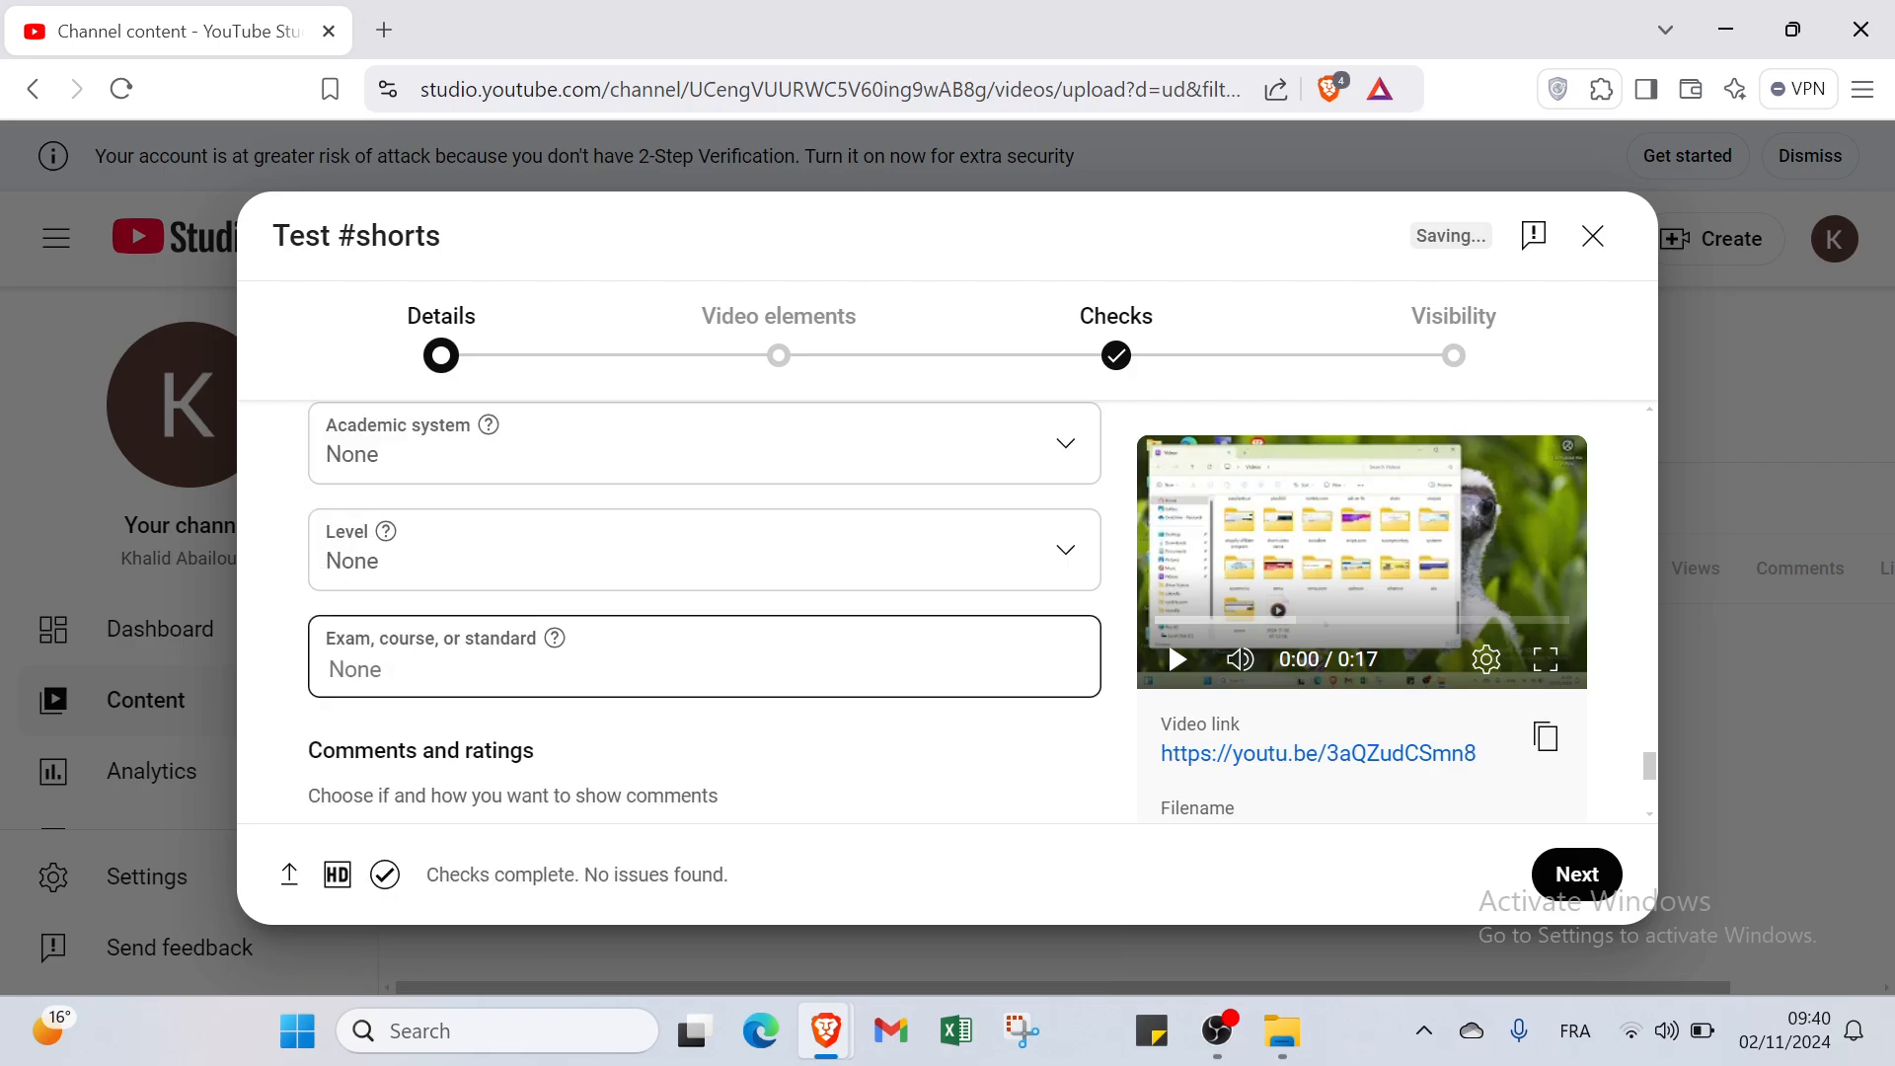
Switch the comment sort order to Newest and return it to Top.
{"action": "scroll", "coordinate": [425, 642], "scroll_direction": "down", "scroll_amount": 4}
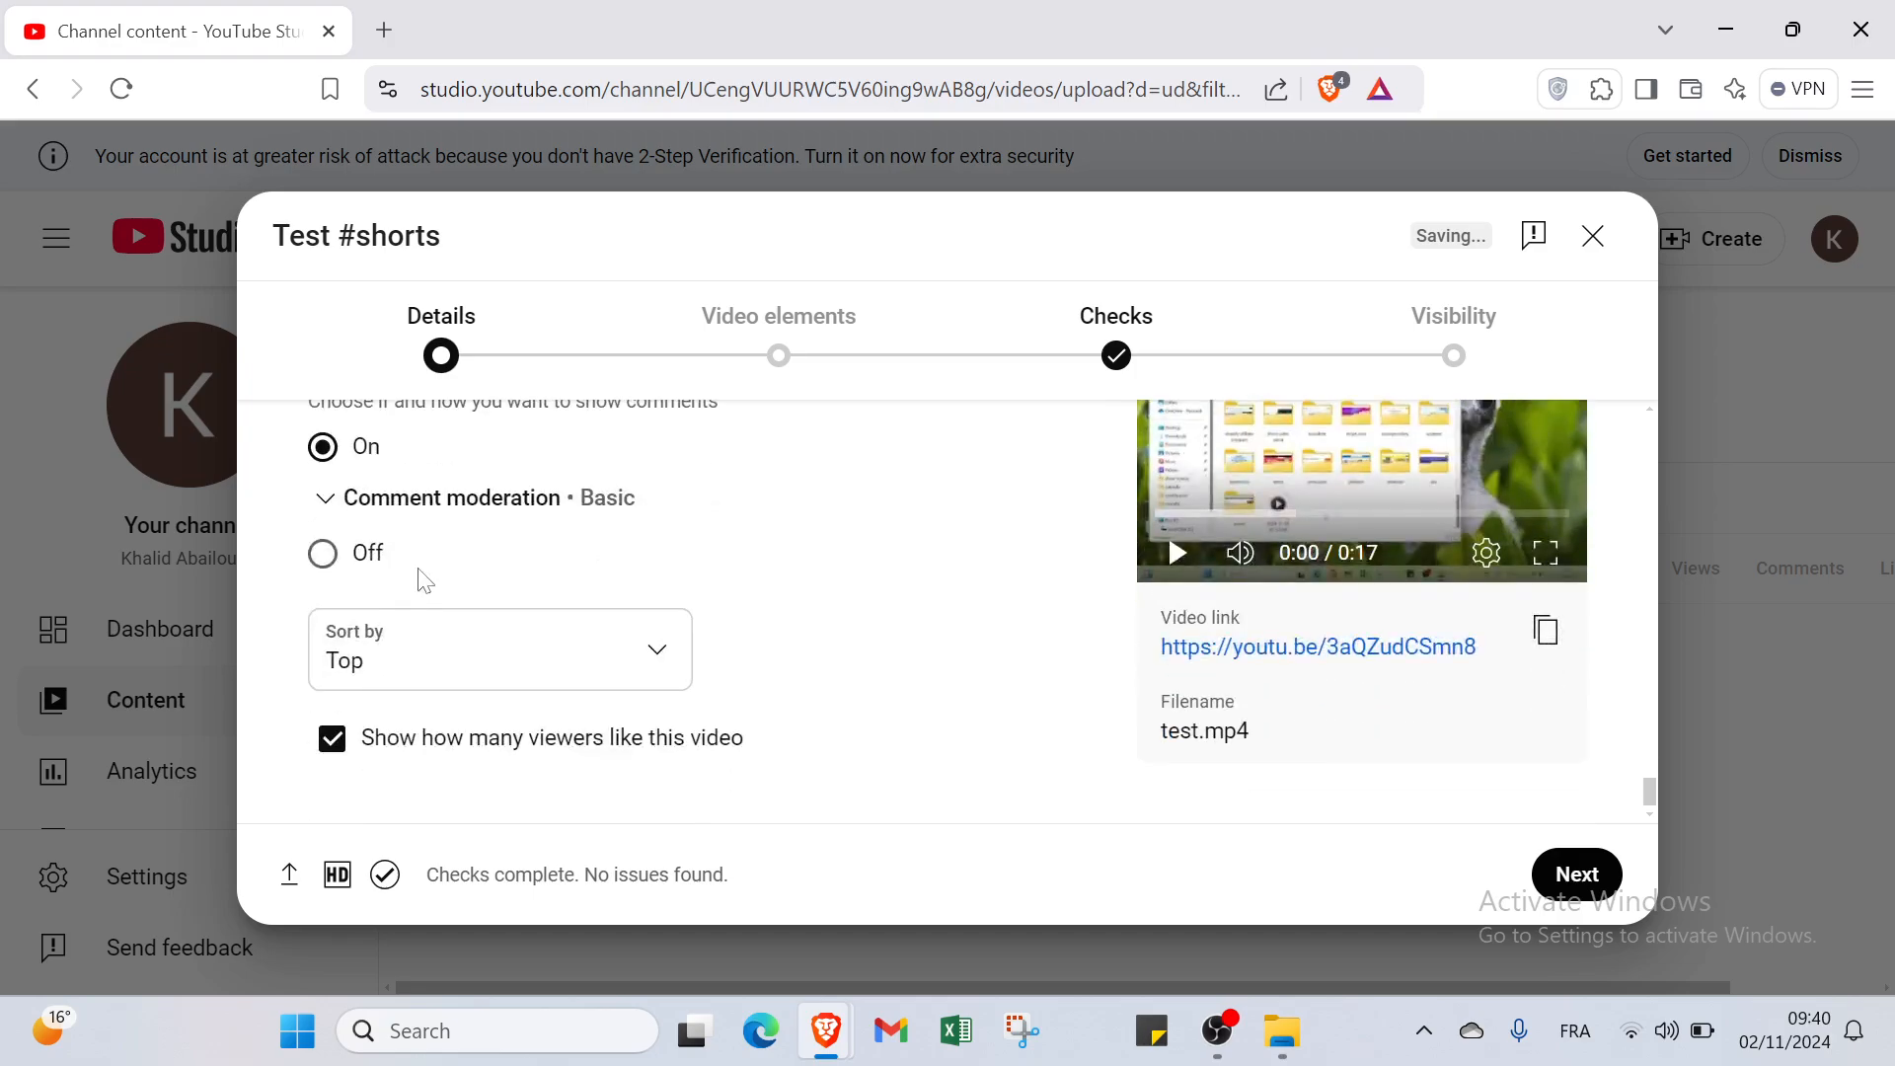
{"action": "scroll", "coordinate": [425, 580], "scroll_direction": "up", "scroll_amount": 1}
{"action": "scroll", "coordinate": [358, 681], "scroll_direction": "down", "scroll_amount": 1}
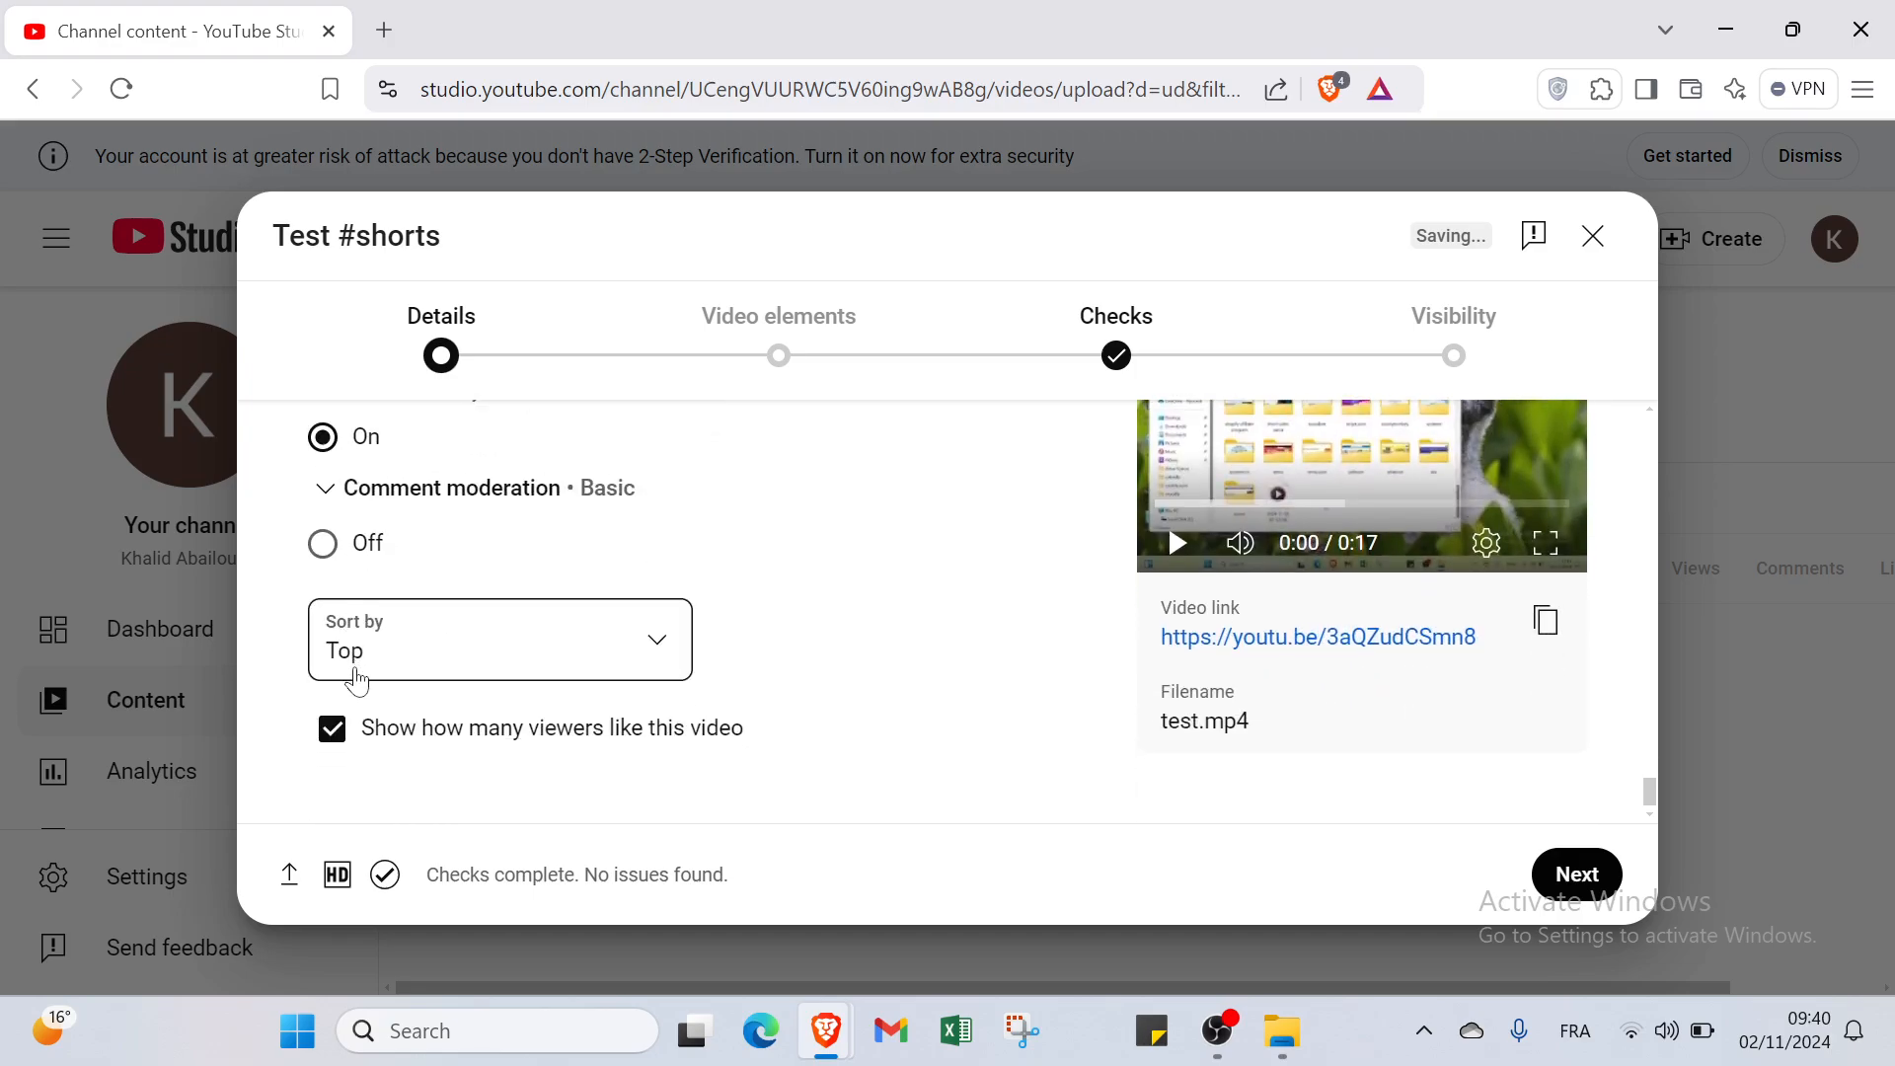
{"action": "left_click", "coordinate": [418, 656]}
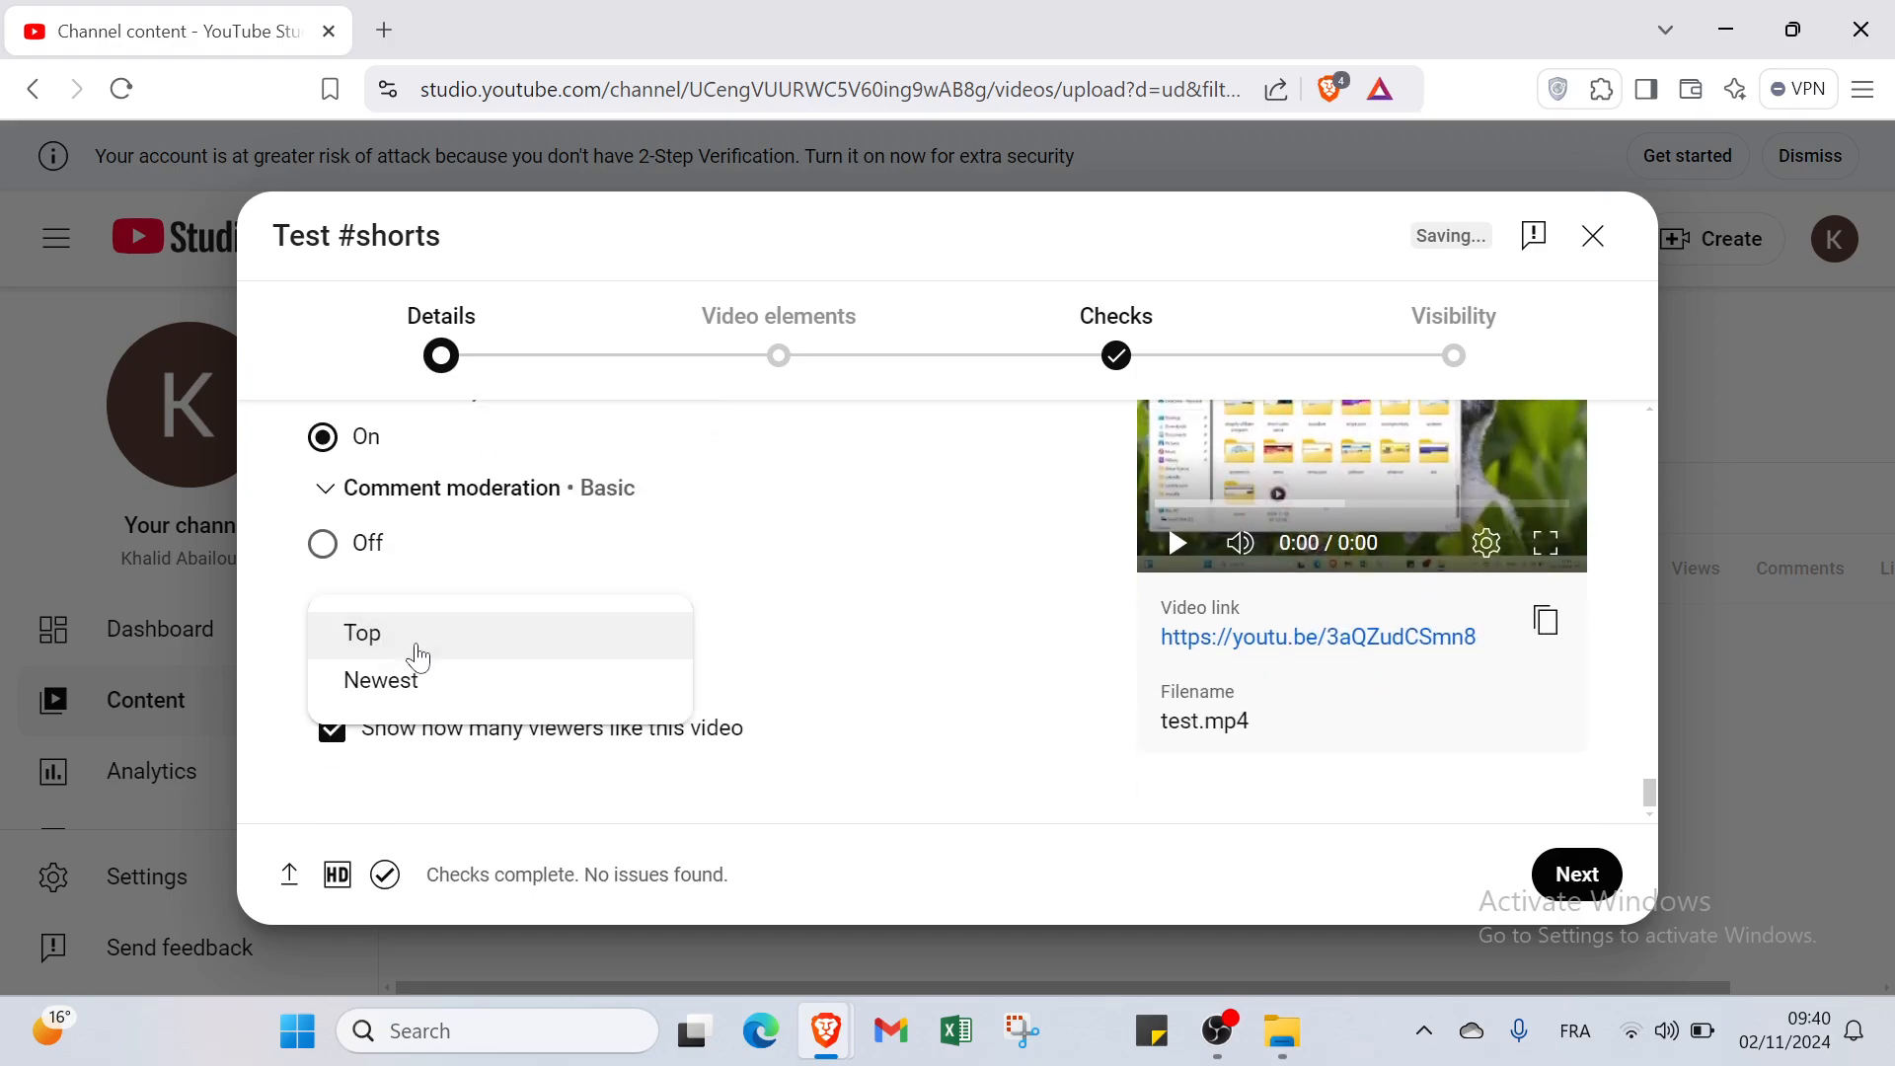
{"action": "left_click", "coordinate": [419, 691]}
{"action": "left_click", "coordinate": [419, 664]}
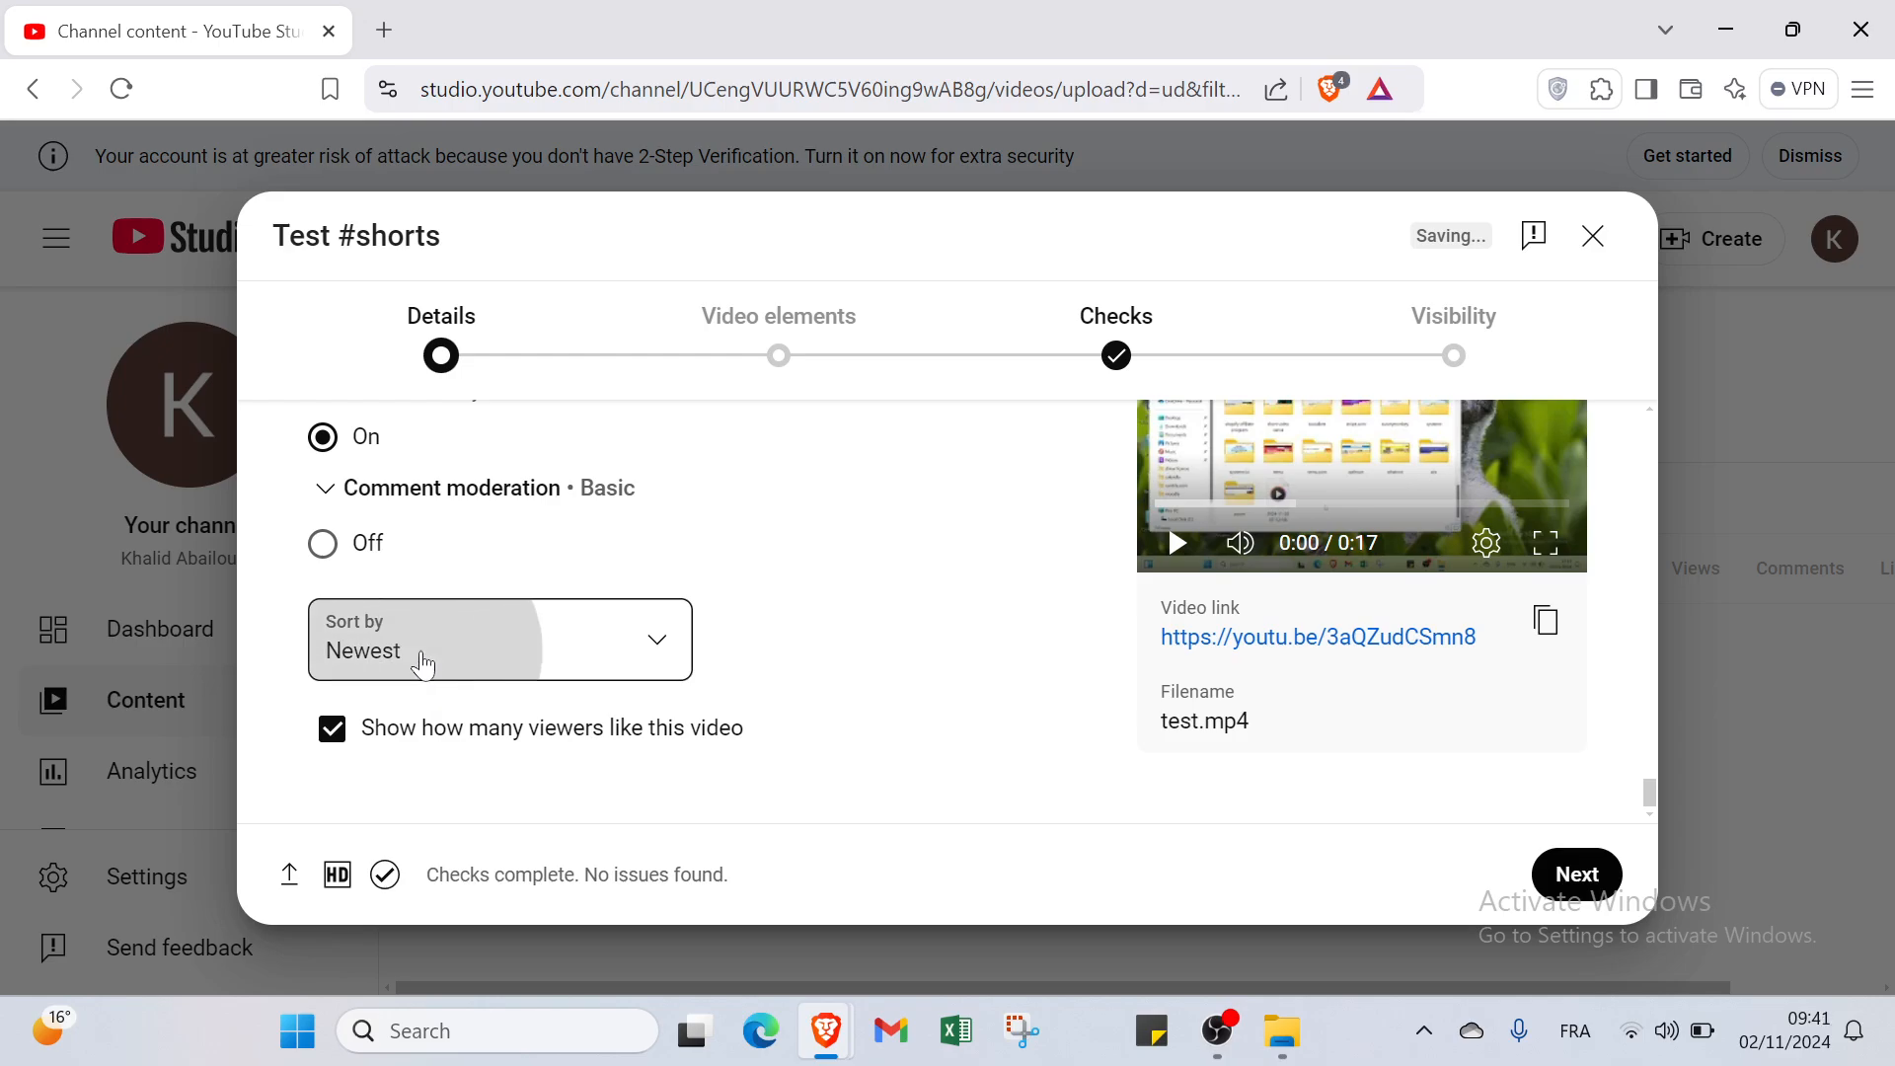
{"action": "left_click", "coordinate": [425, 650]}
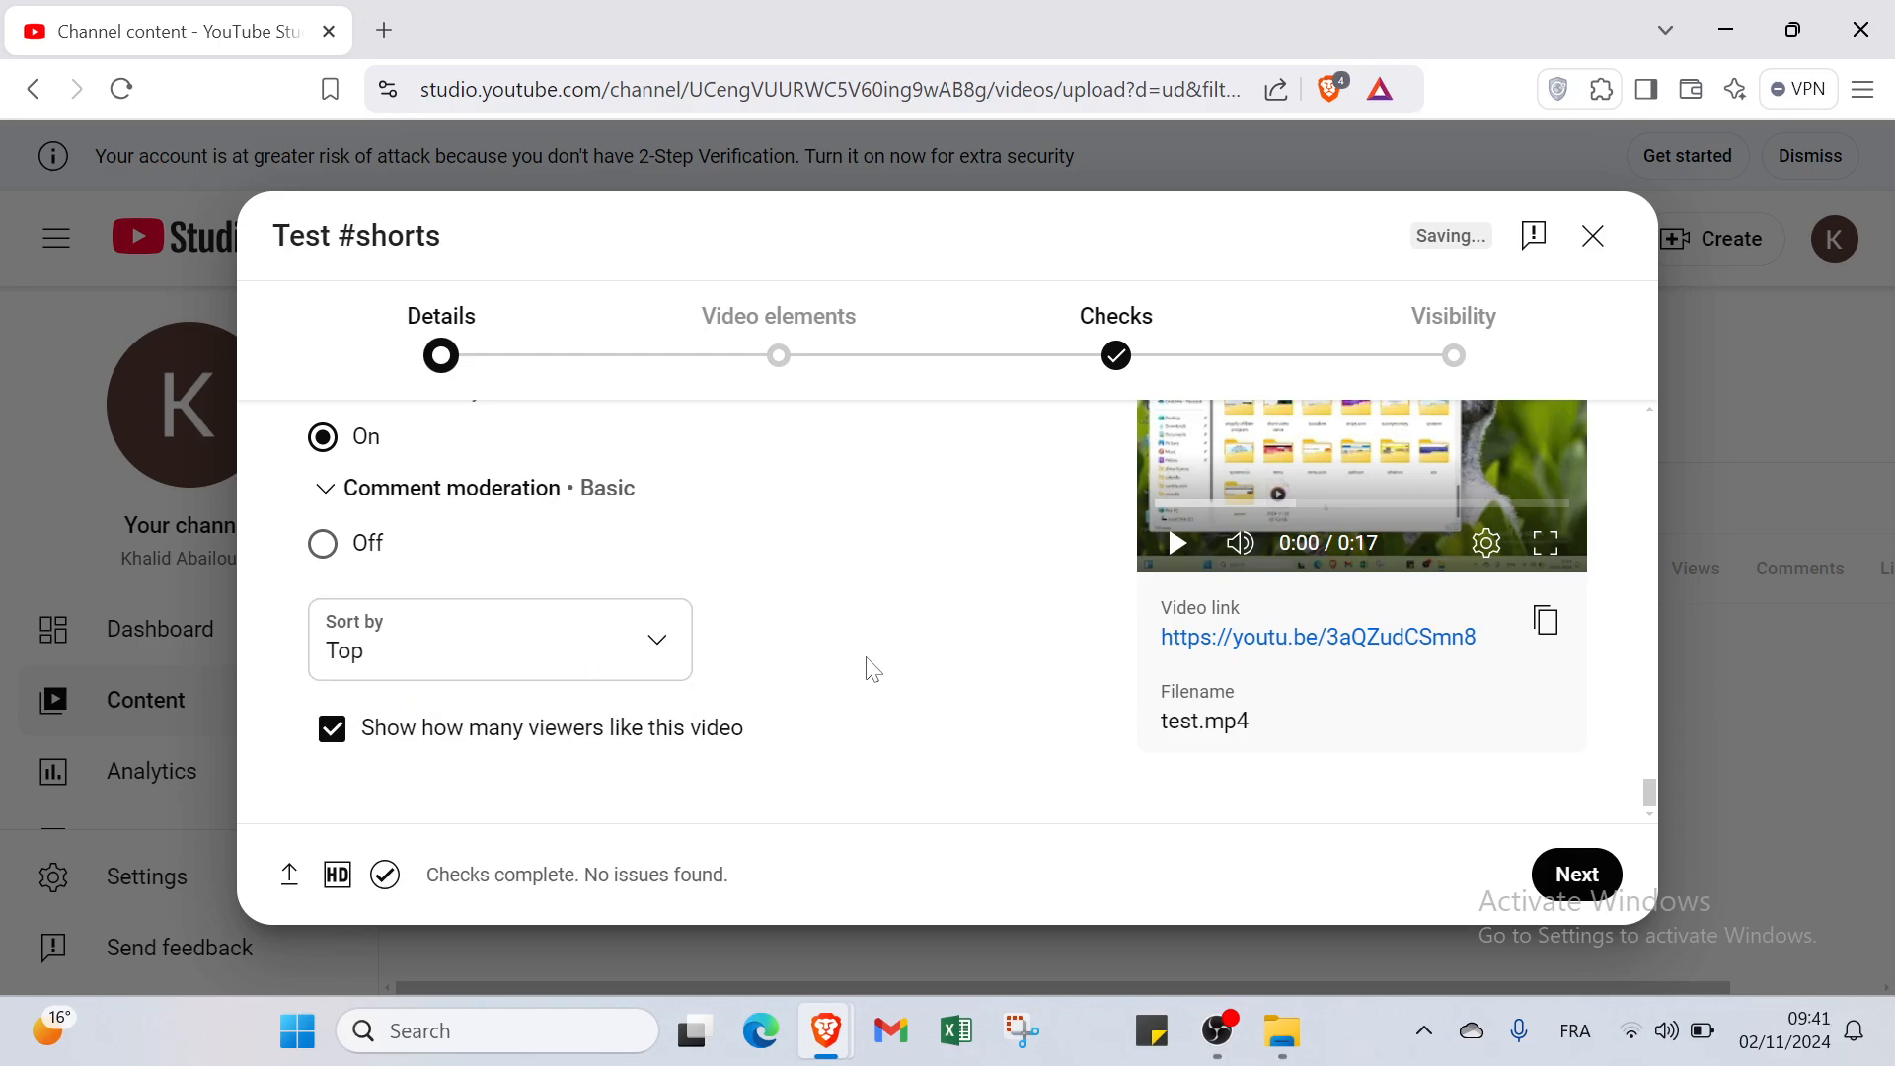
Advance from the details through the video elements and copyright checks to the visibility settings, adding no subtitles or cards.
{"action": "left_click", "coordinate": [1573, 875]}
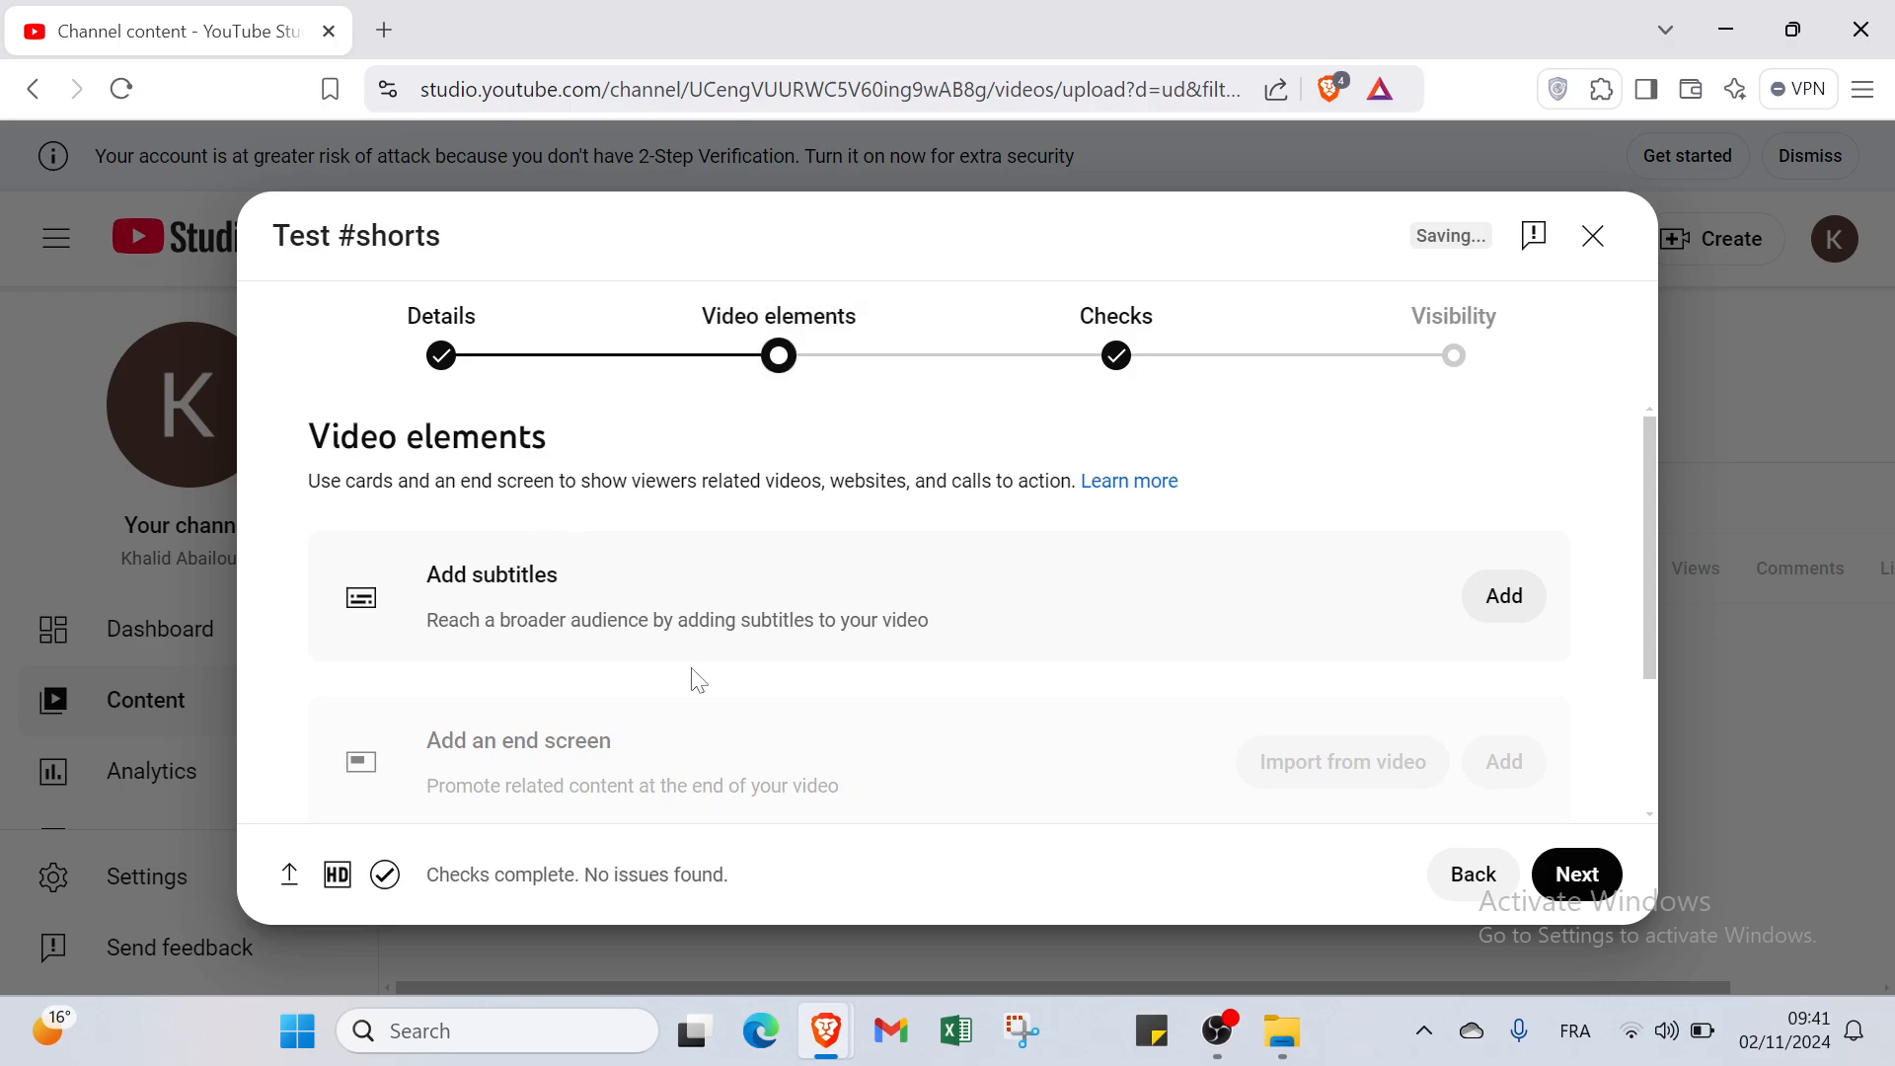
{"action": "scroll", "coordinate": [750, 687], "scroll_direction": "down", "scroll_amount": 2}
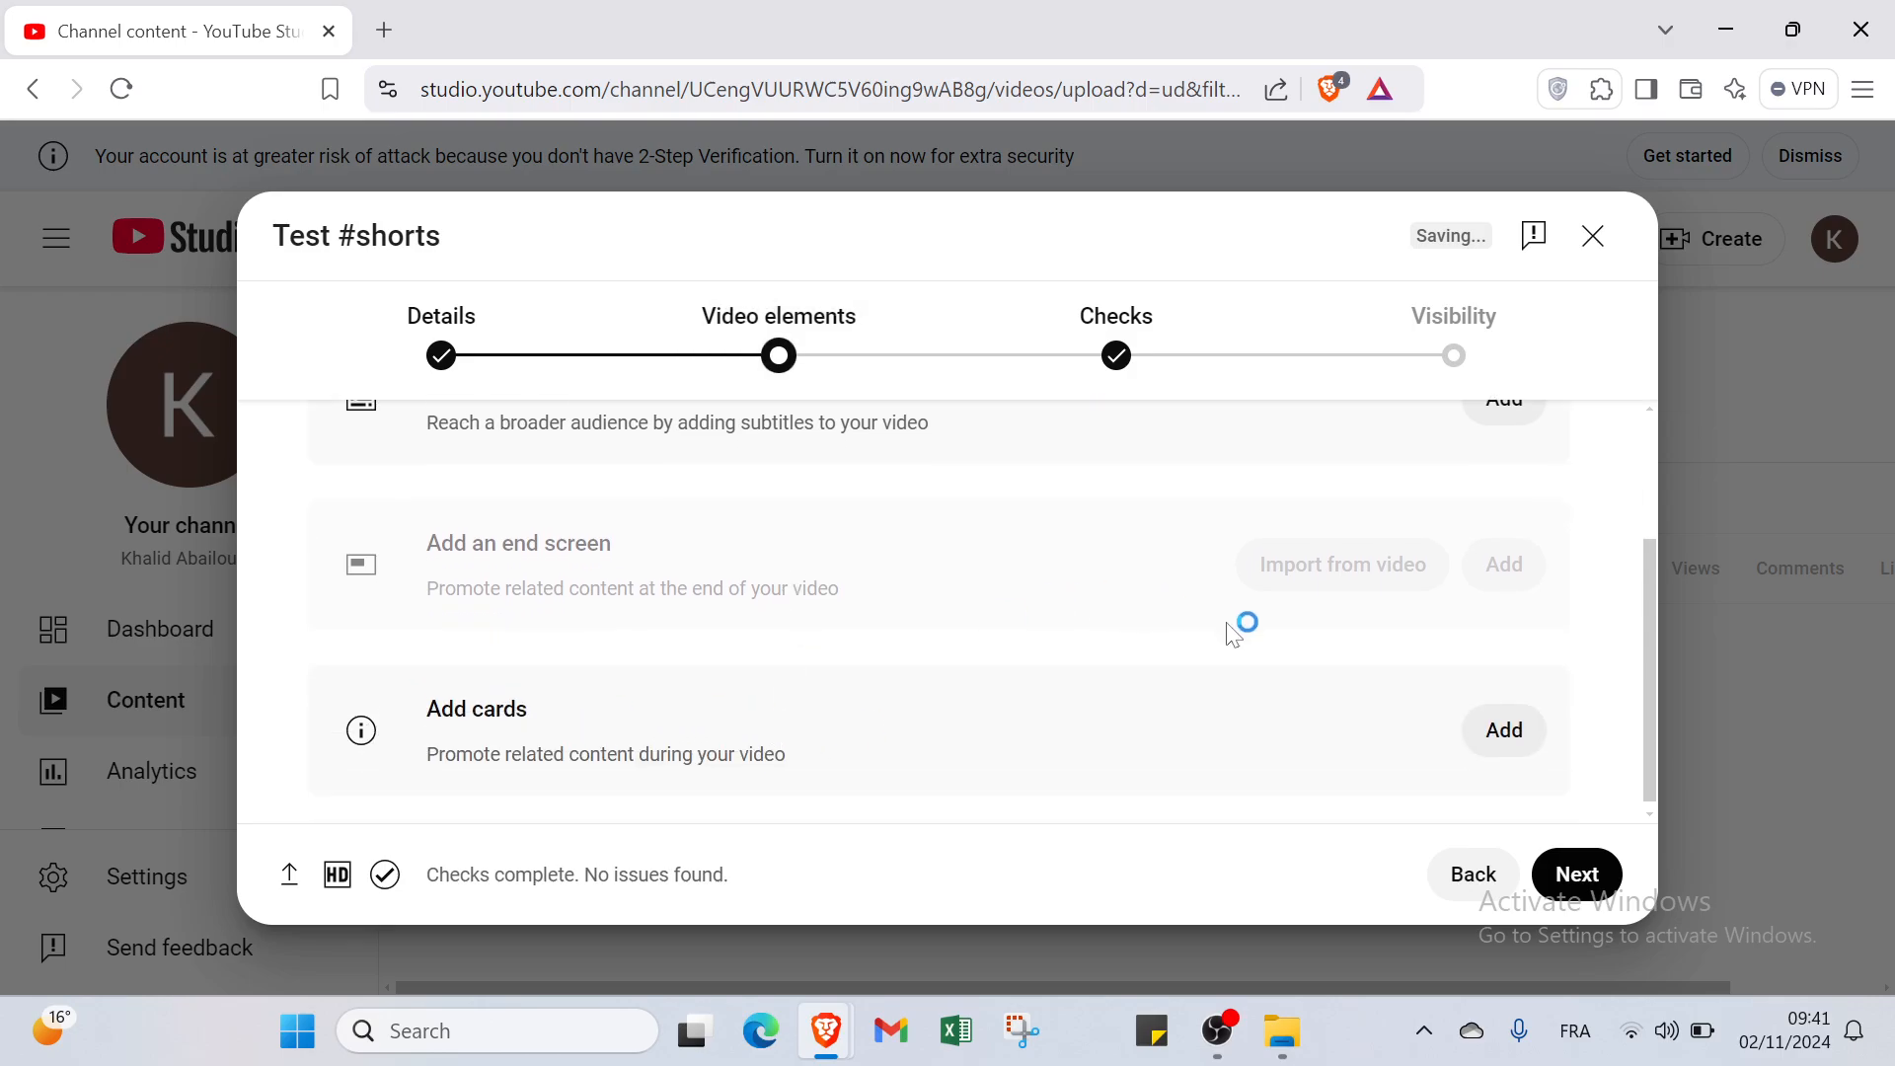
{"action": "left_click", "coordinate": [1582, 874]}
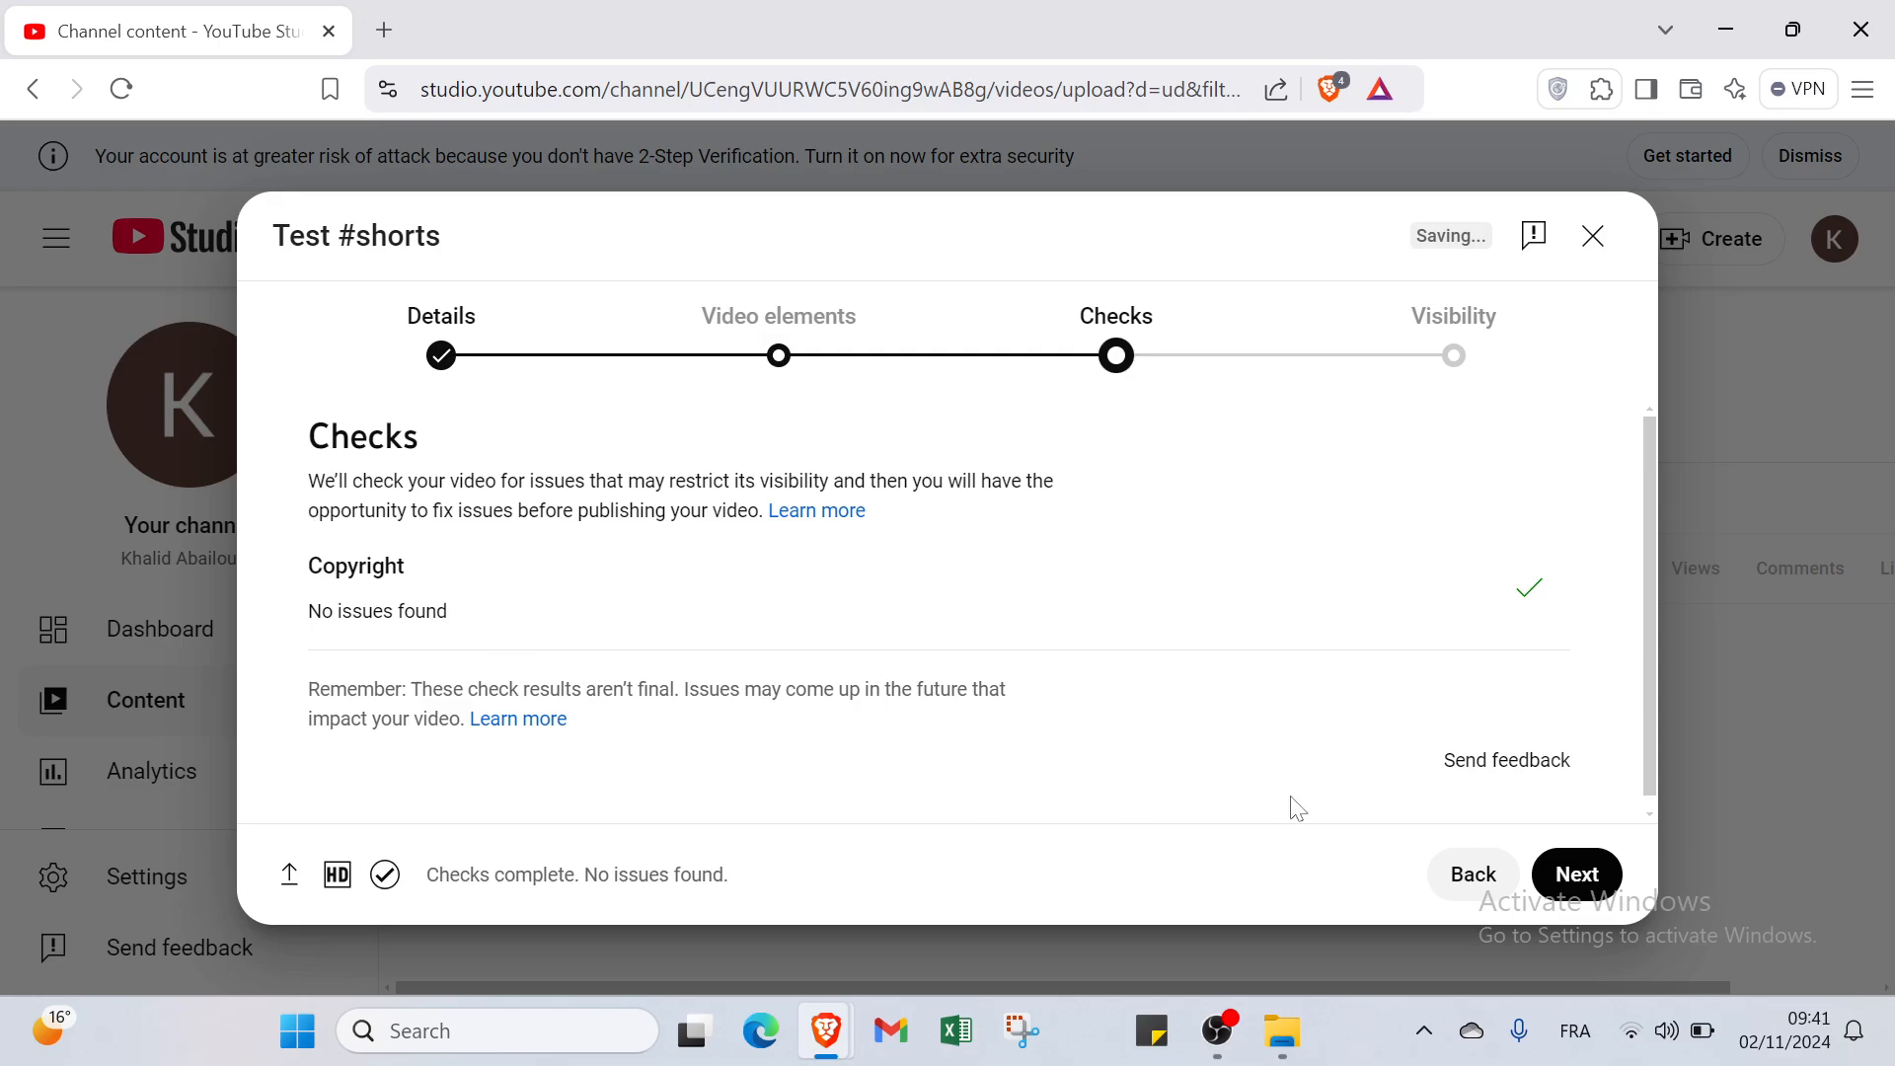
{"action": "scroll", "coordinate": [1561, 807], "scroll_direction": "down", "scroll_amount": 1}
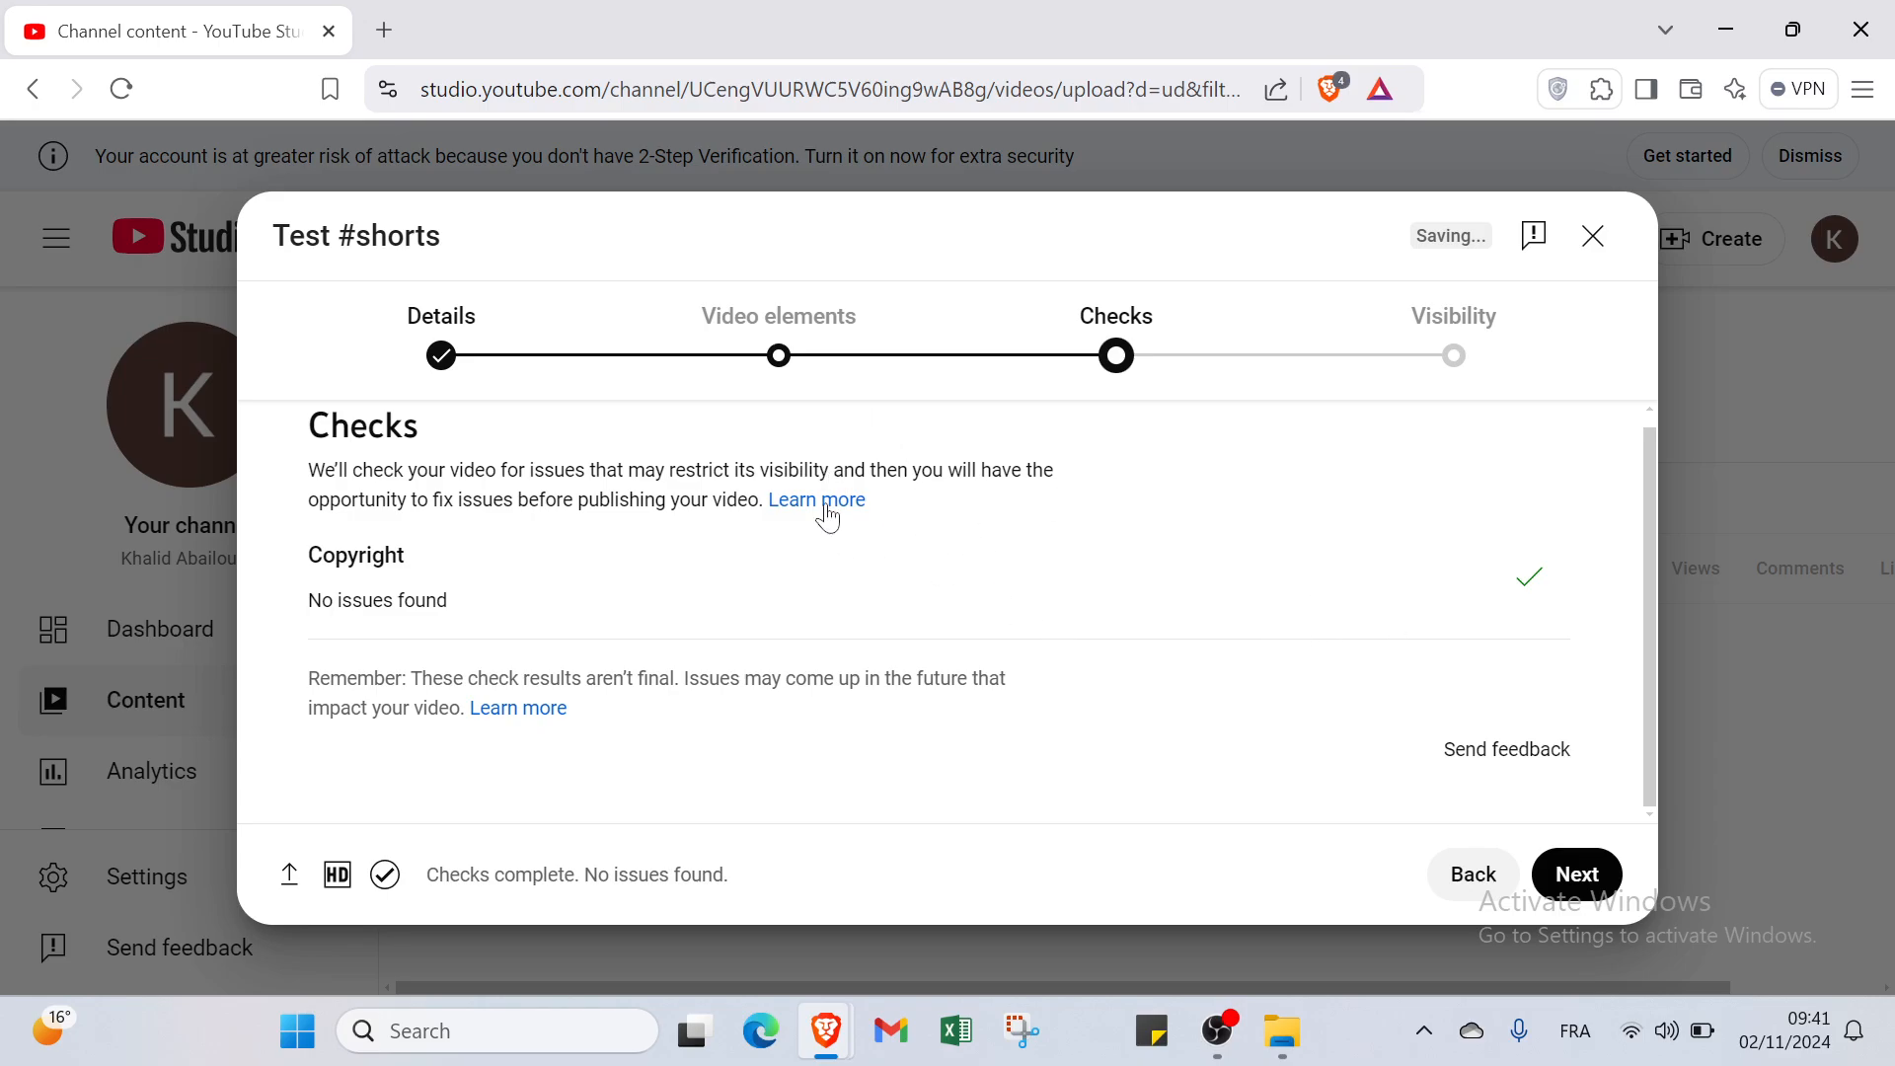
{"action": "left_click", "coordinate": [1576, 874]}
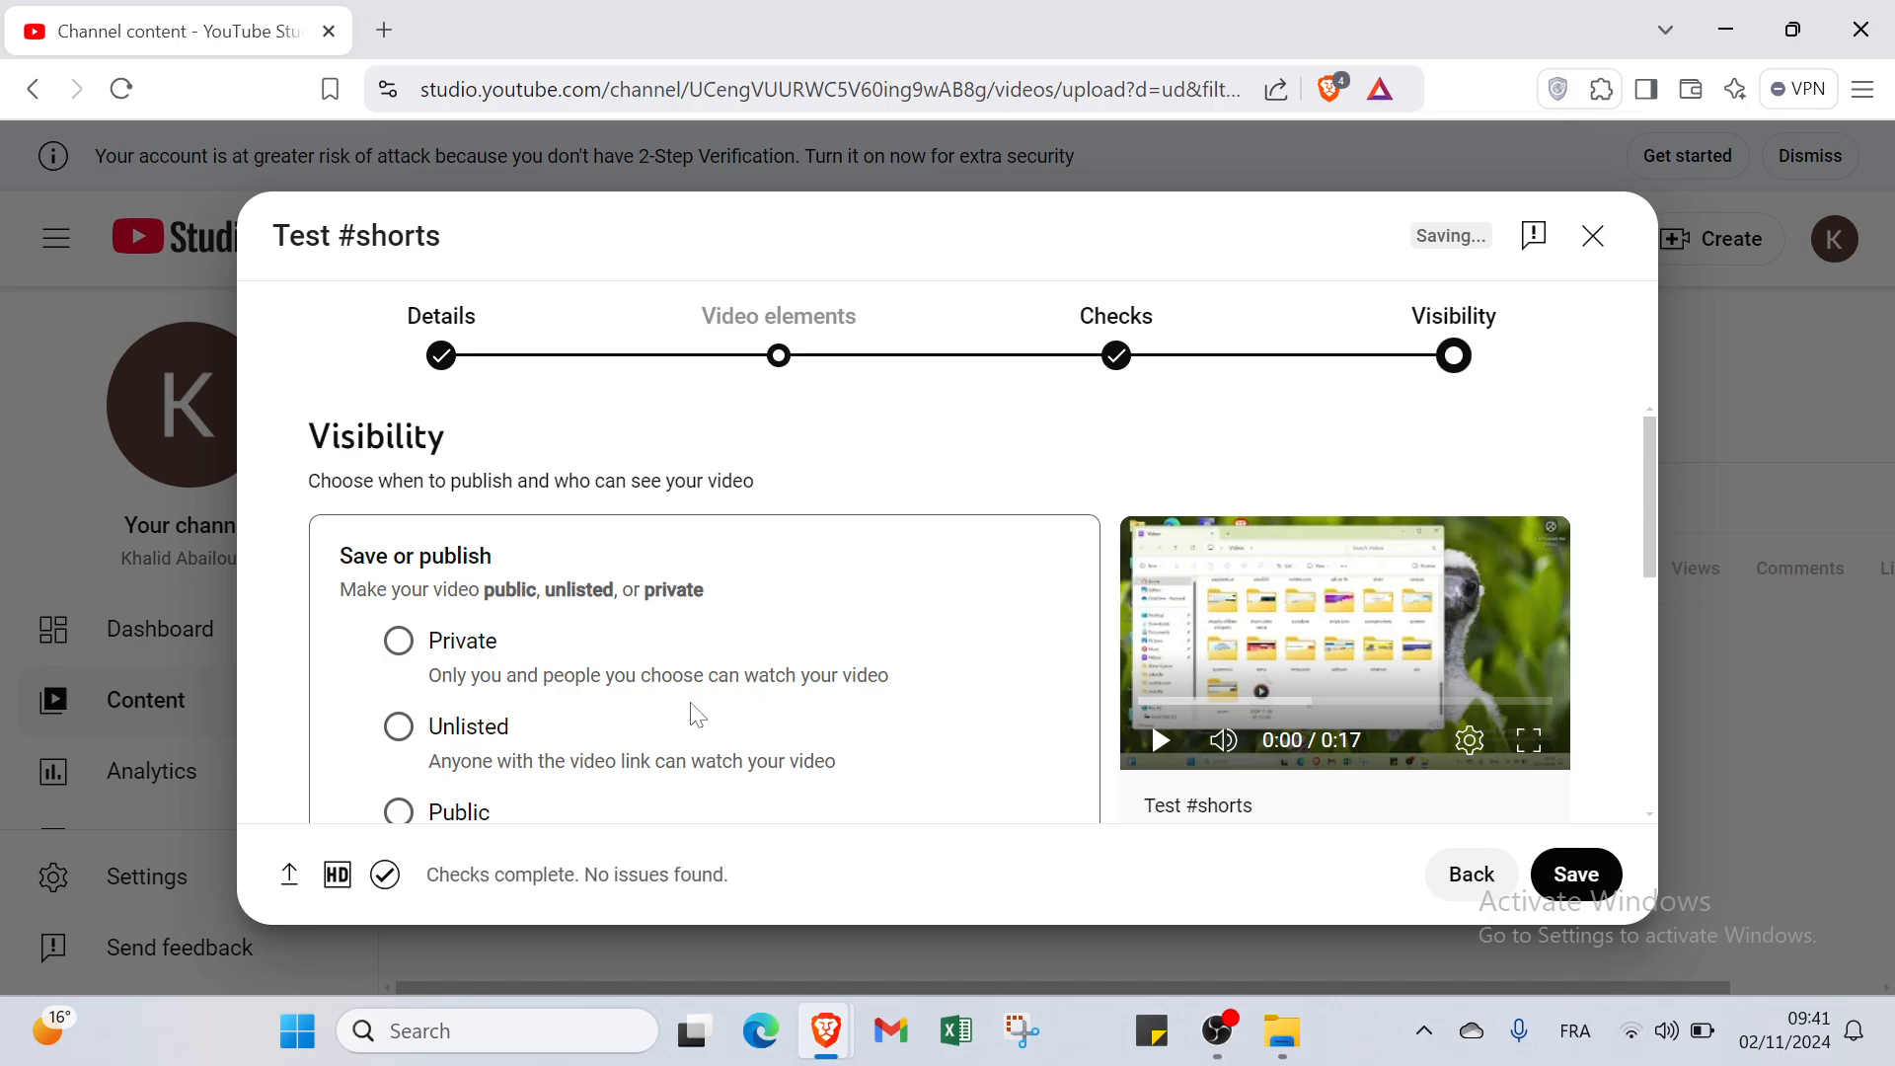
Try Public visibility for the video, switching the instant Premiere option on and off again.
{"action": "scroll", "coordinate": [563, 738], "scroll_direction": "down", "scroll_amount": 1}
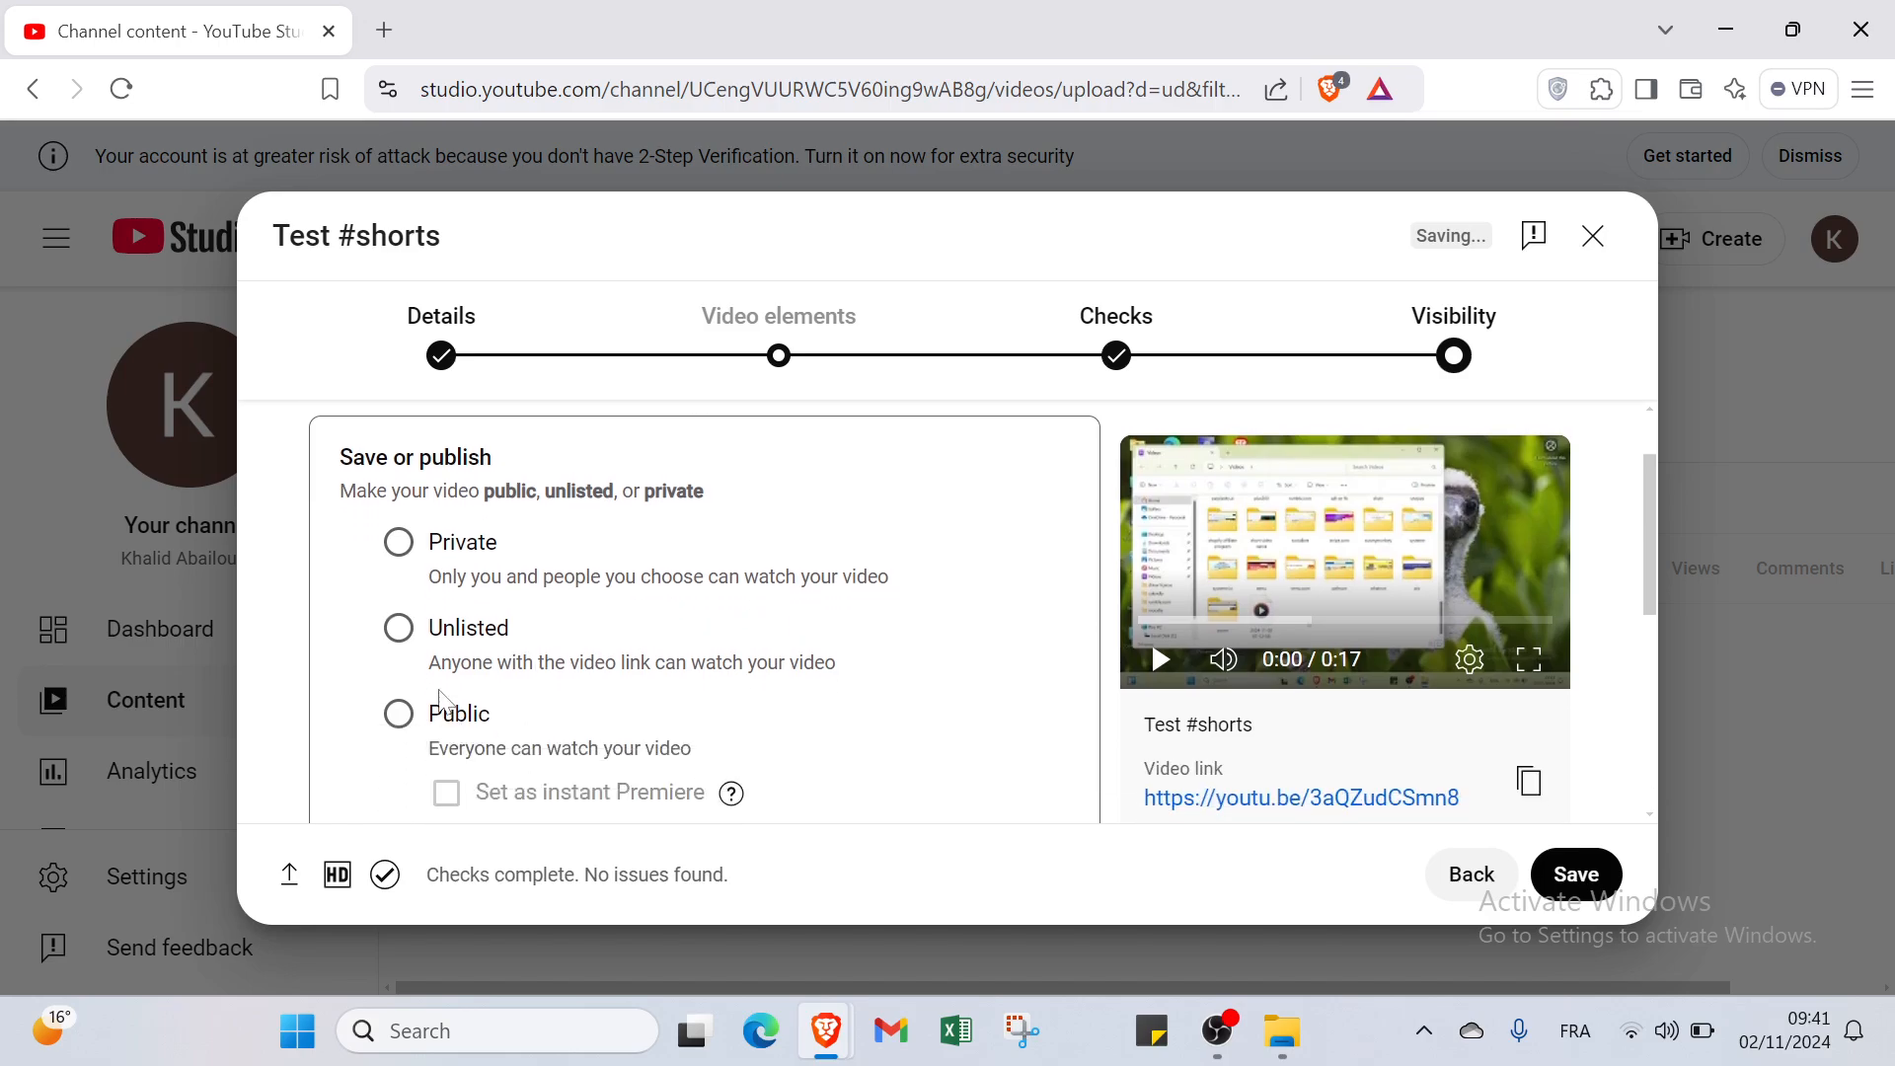
{"action": "scroll", "coordinate": [475, 695], "scroll_direction": "down", "scroll_amount": 1}
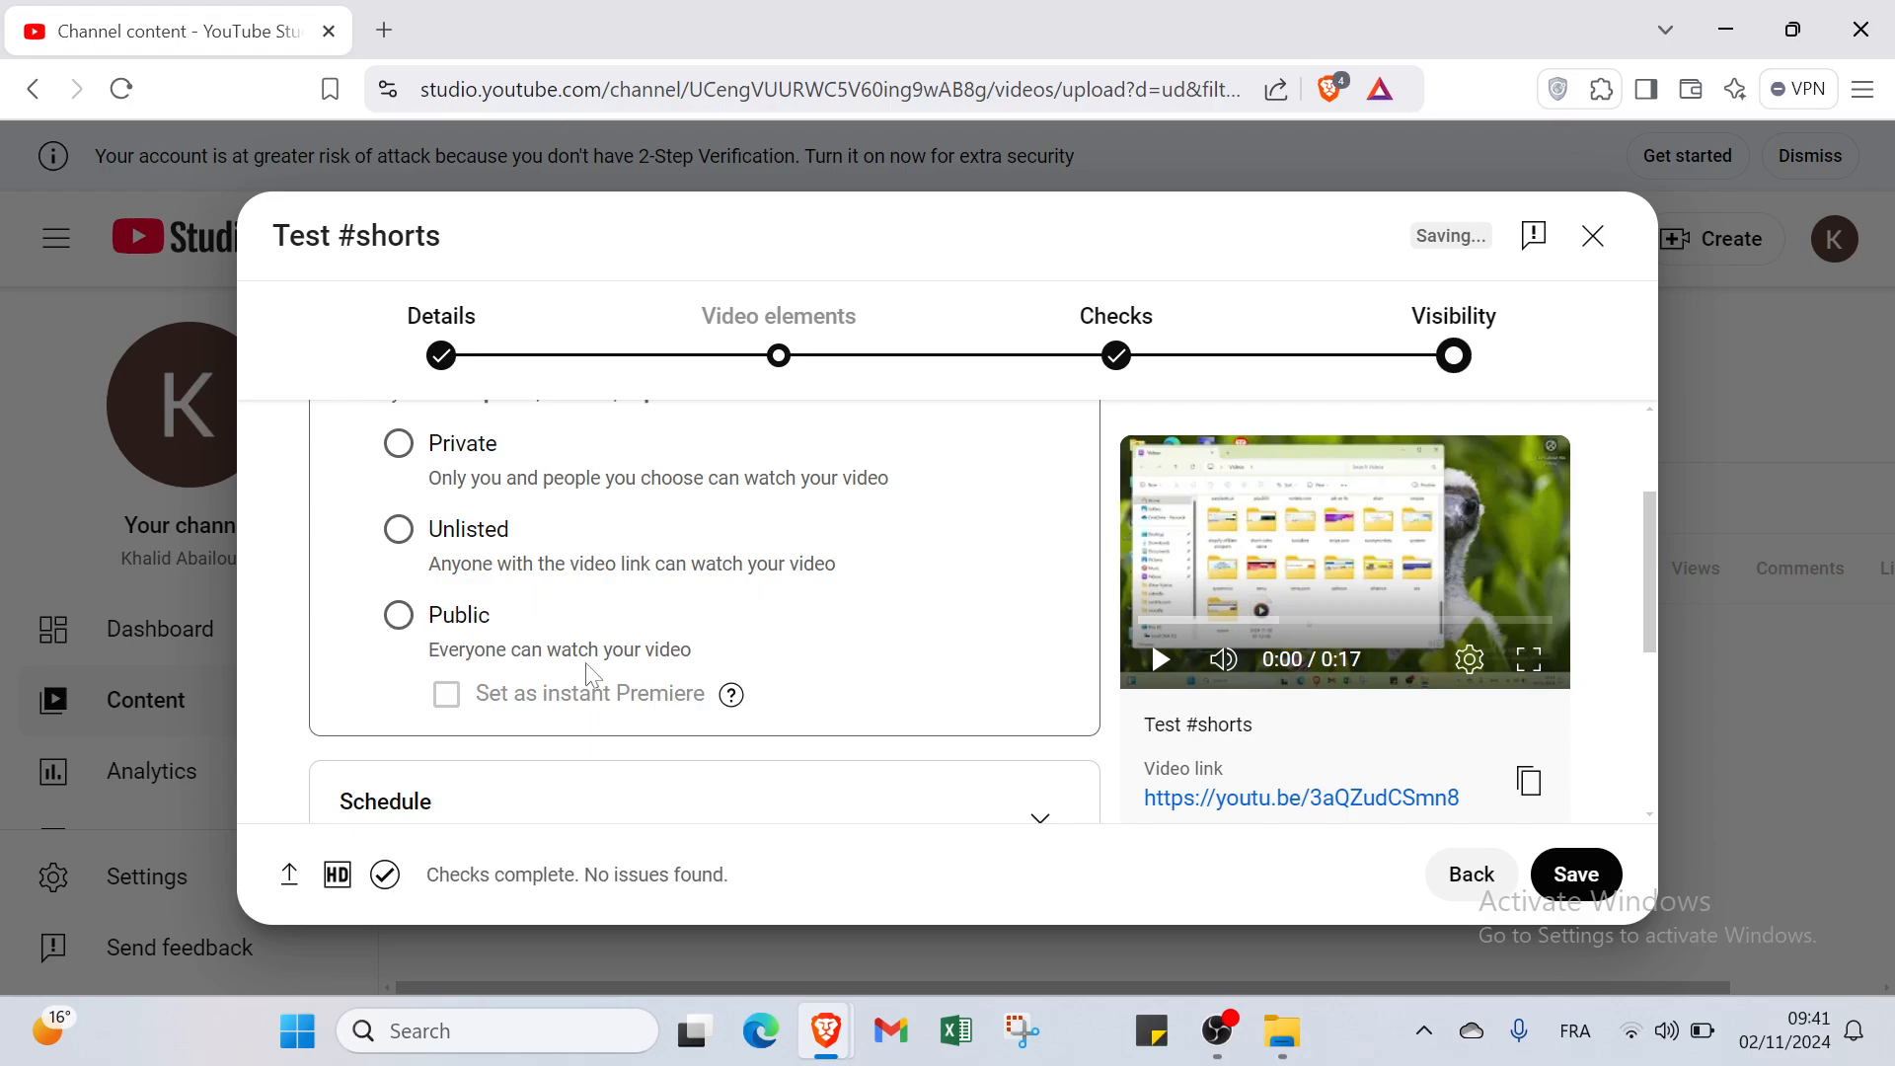
{"action": "left_click", "coordinate": [400, 619]}
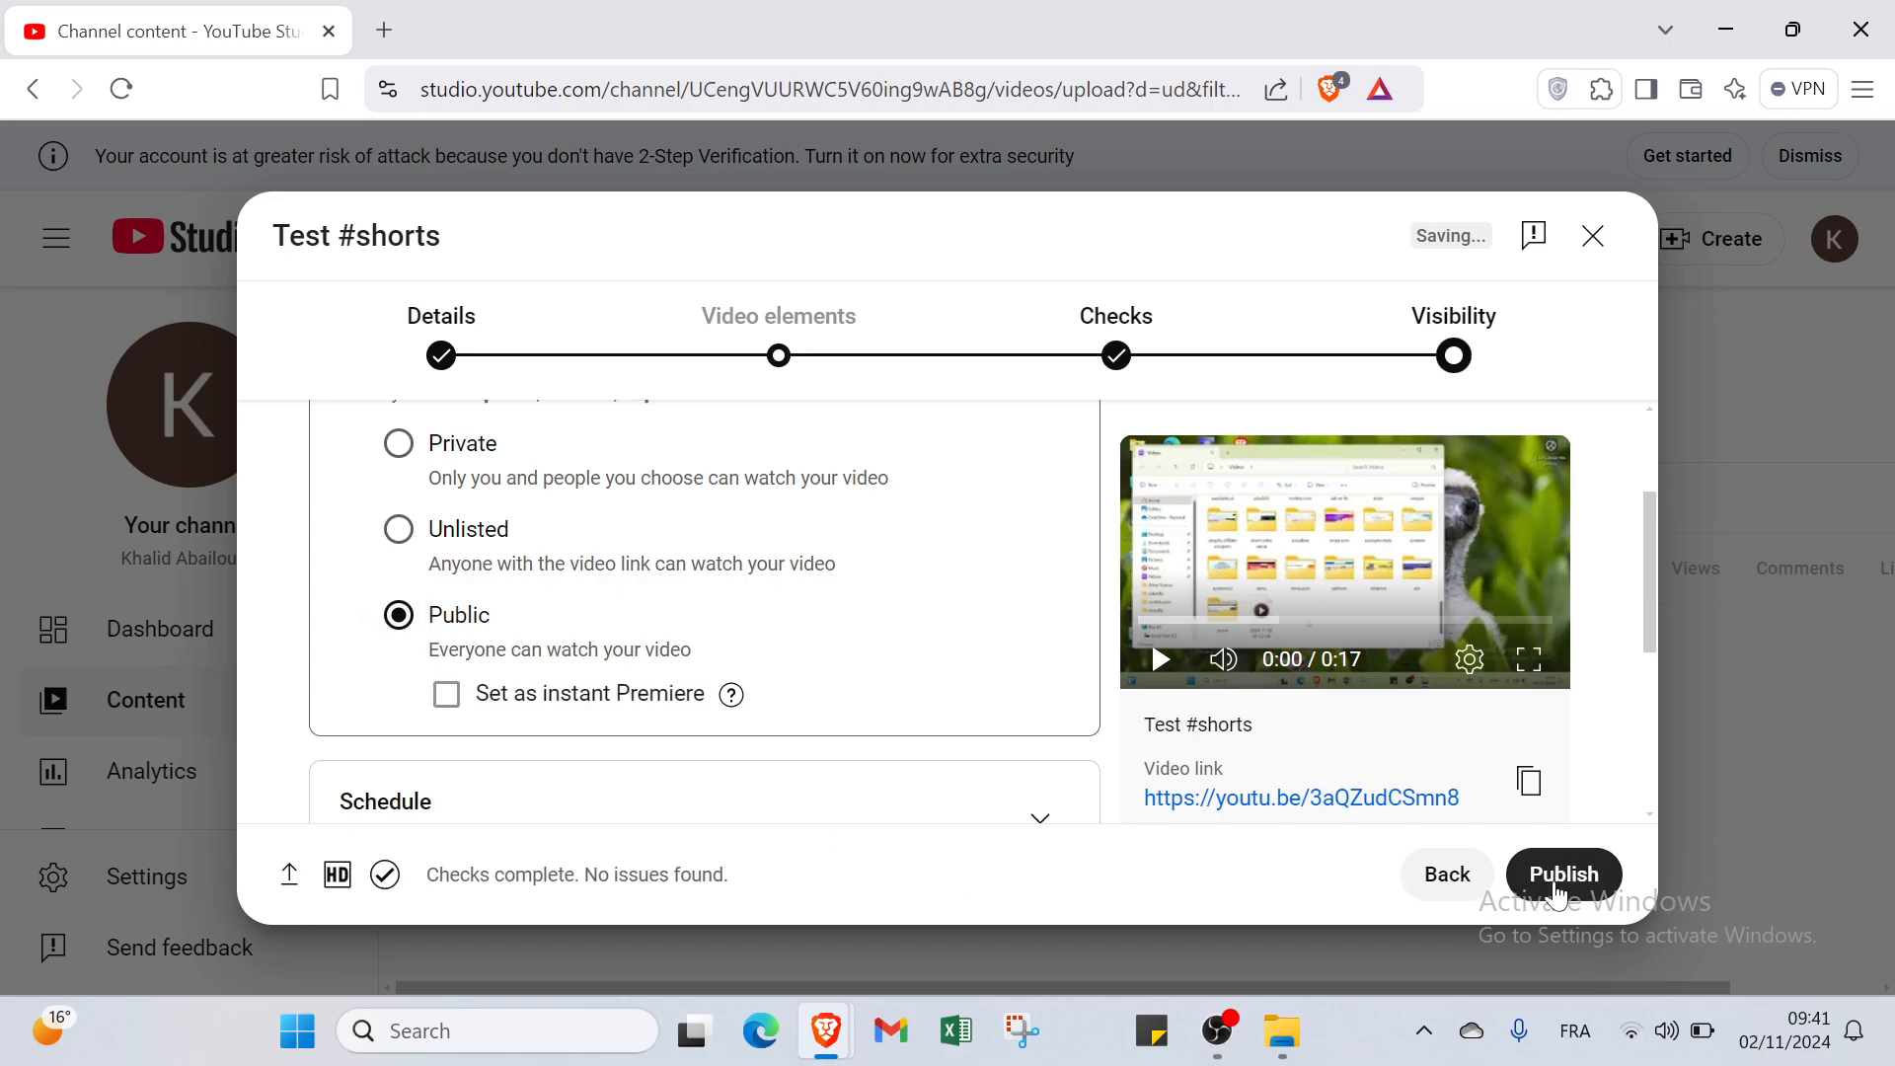
{"action": "left_click", "coordinate": [614, 696]}
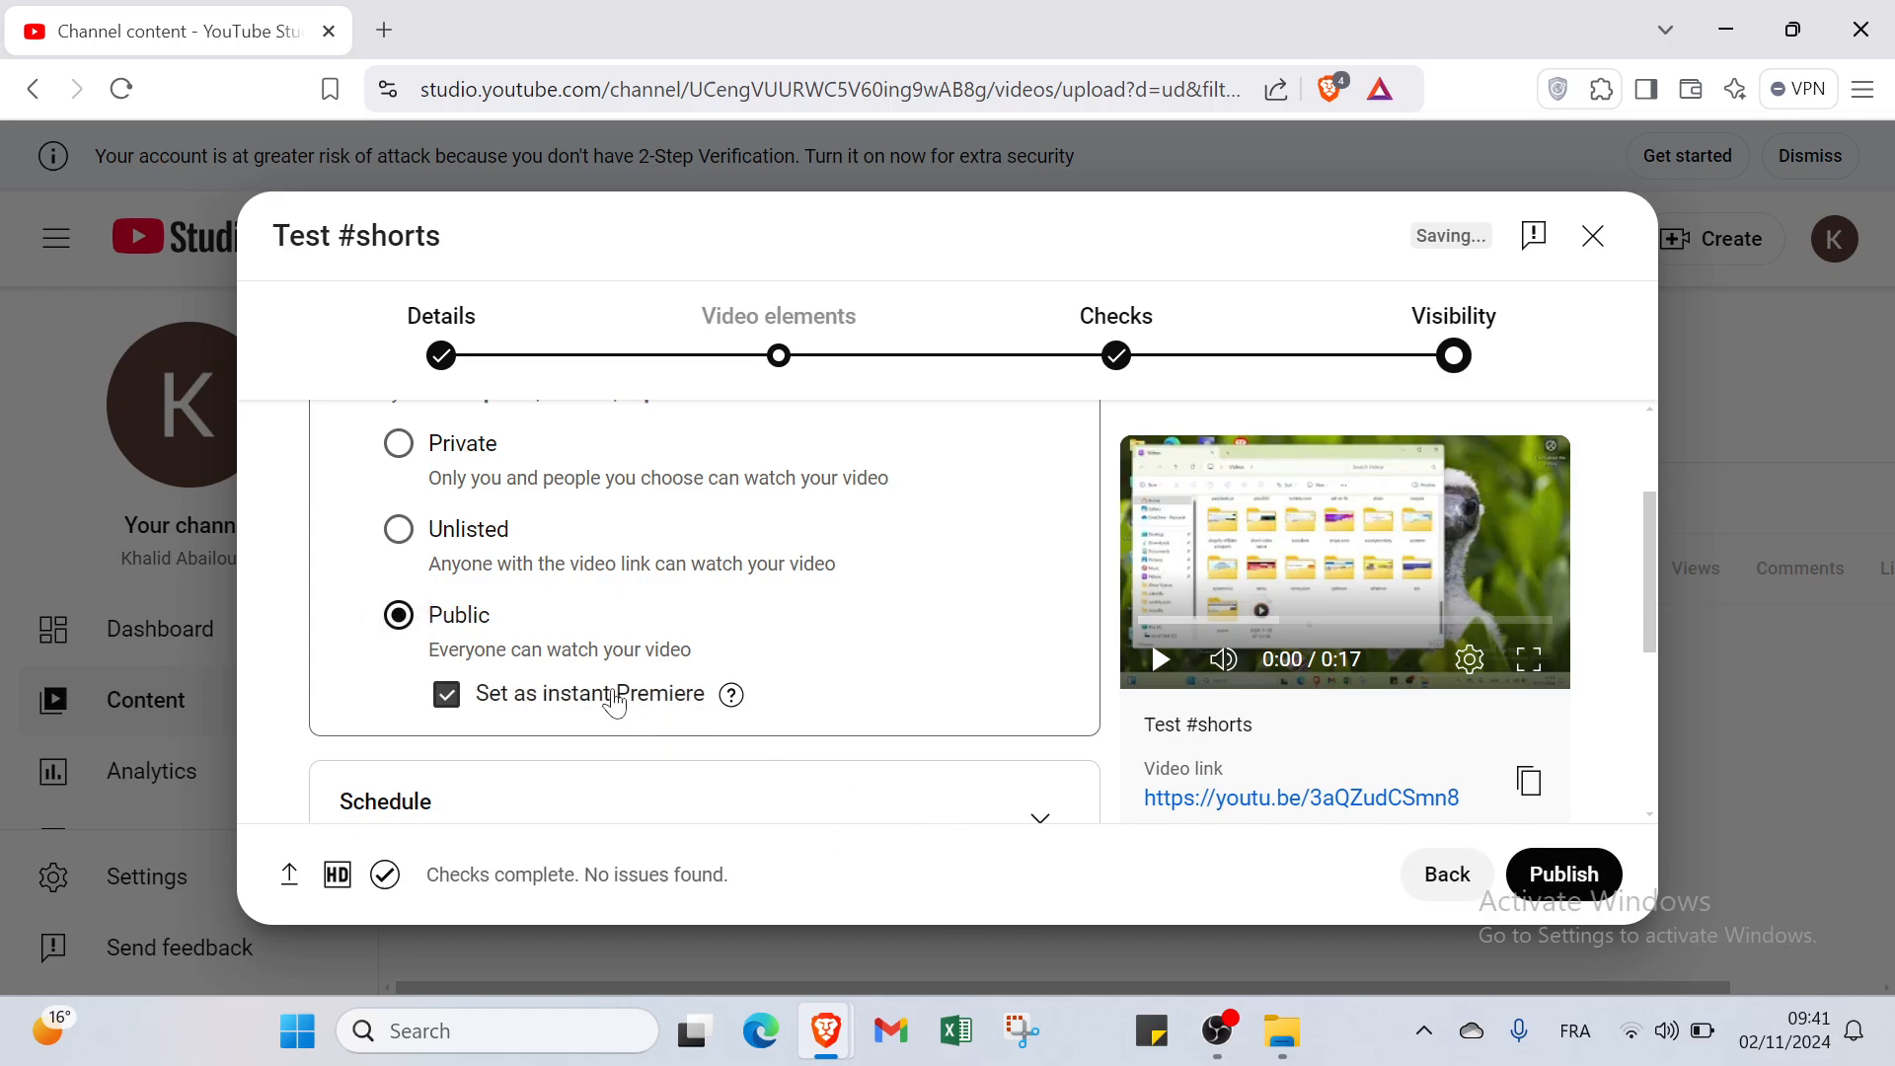
{"action": "left_click", "coordinate": [549, 696]}
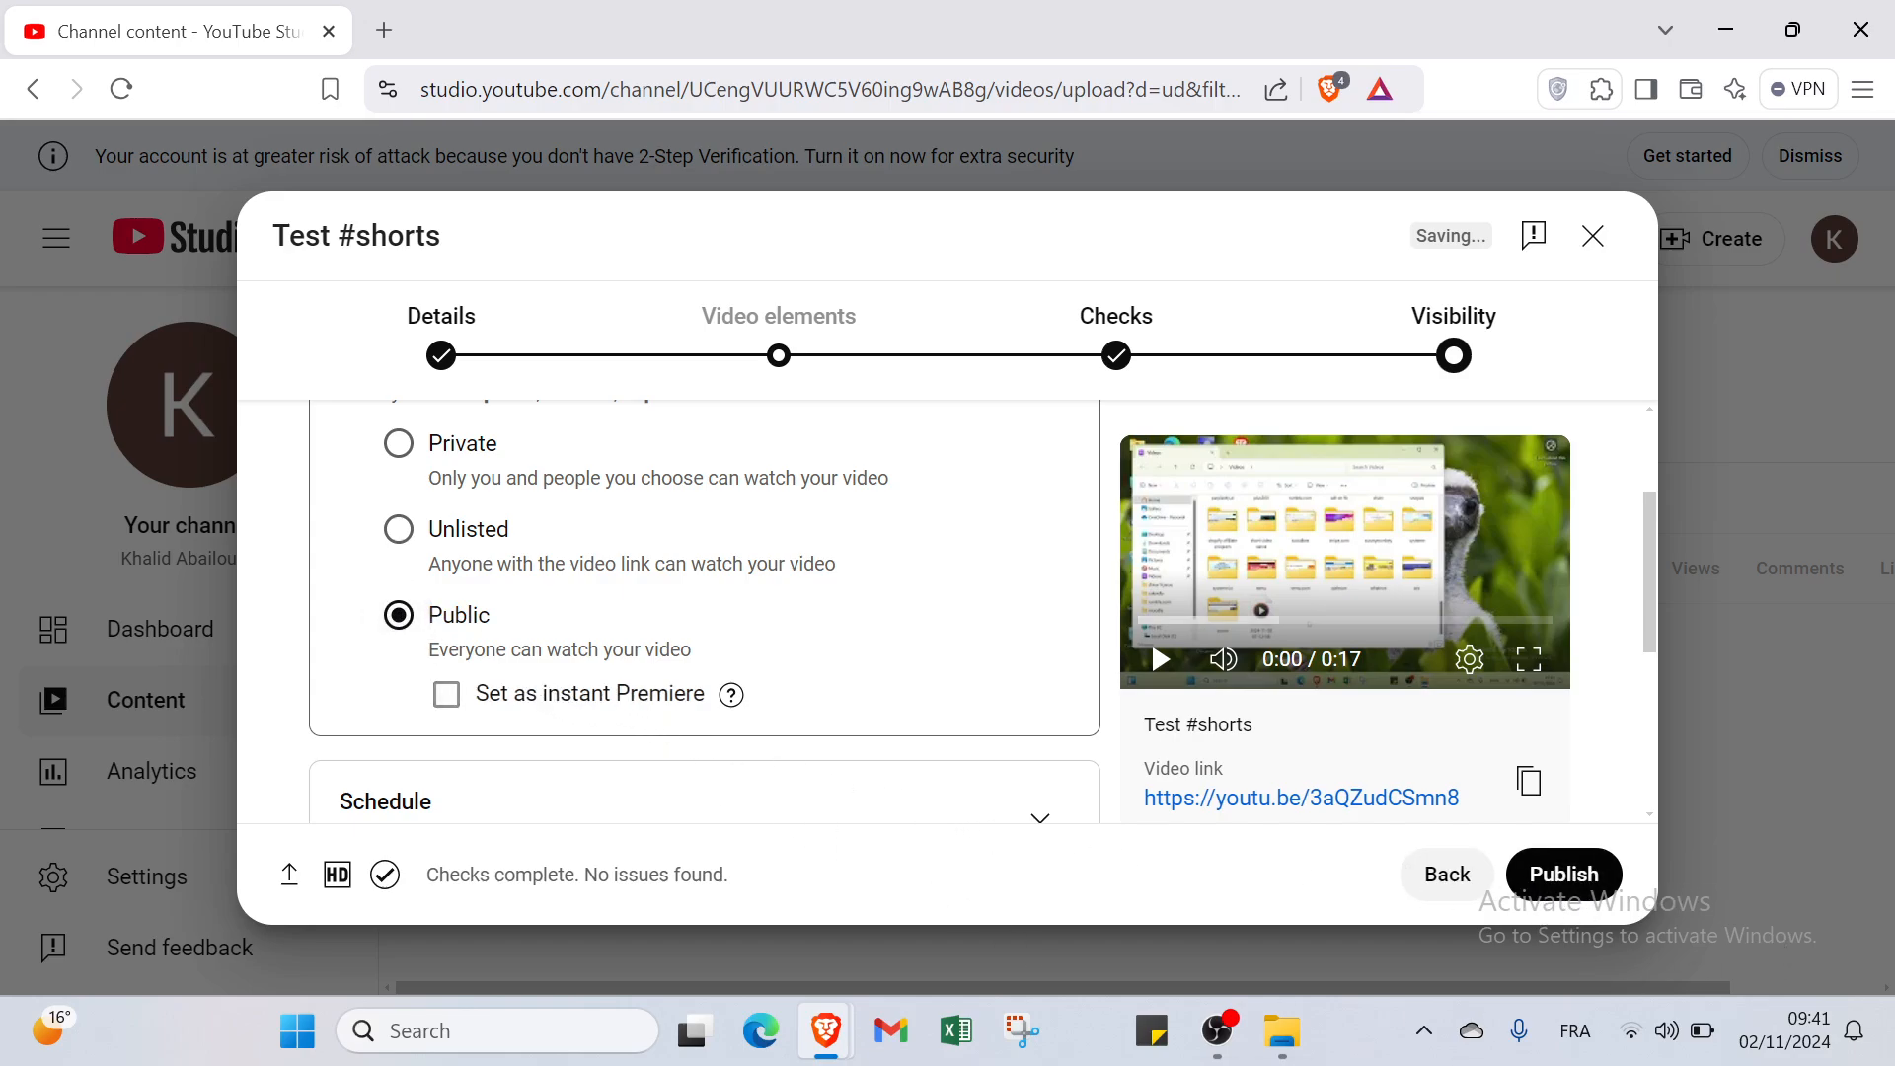
Set the video's visibility to Private, save it, and look over the channel's video list.
{"action": "left_click", "coordinate": [416, 440]}
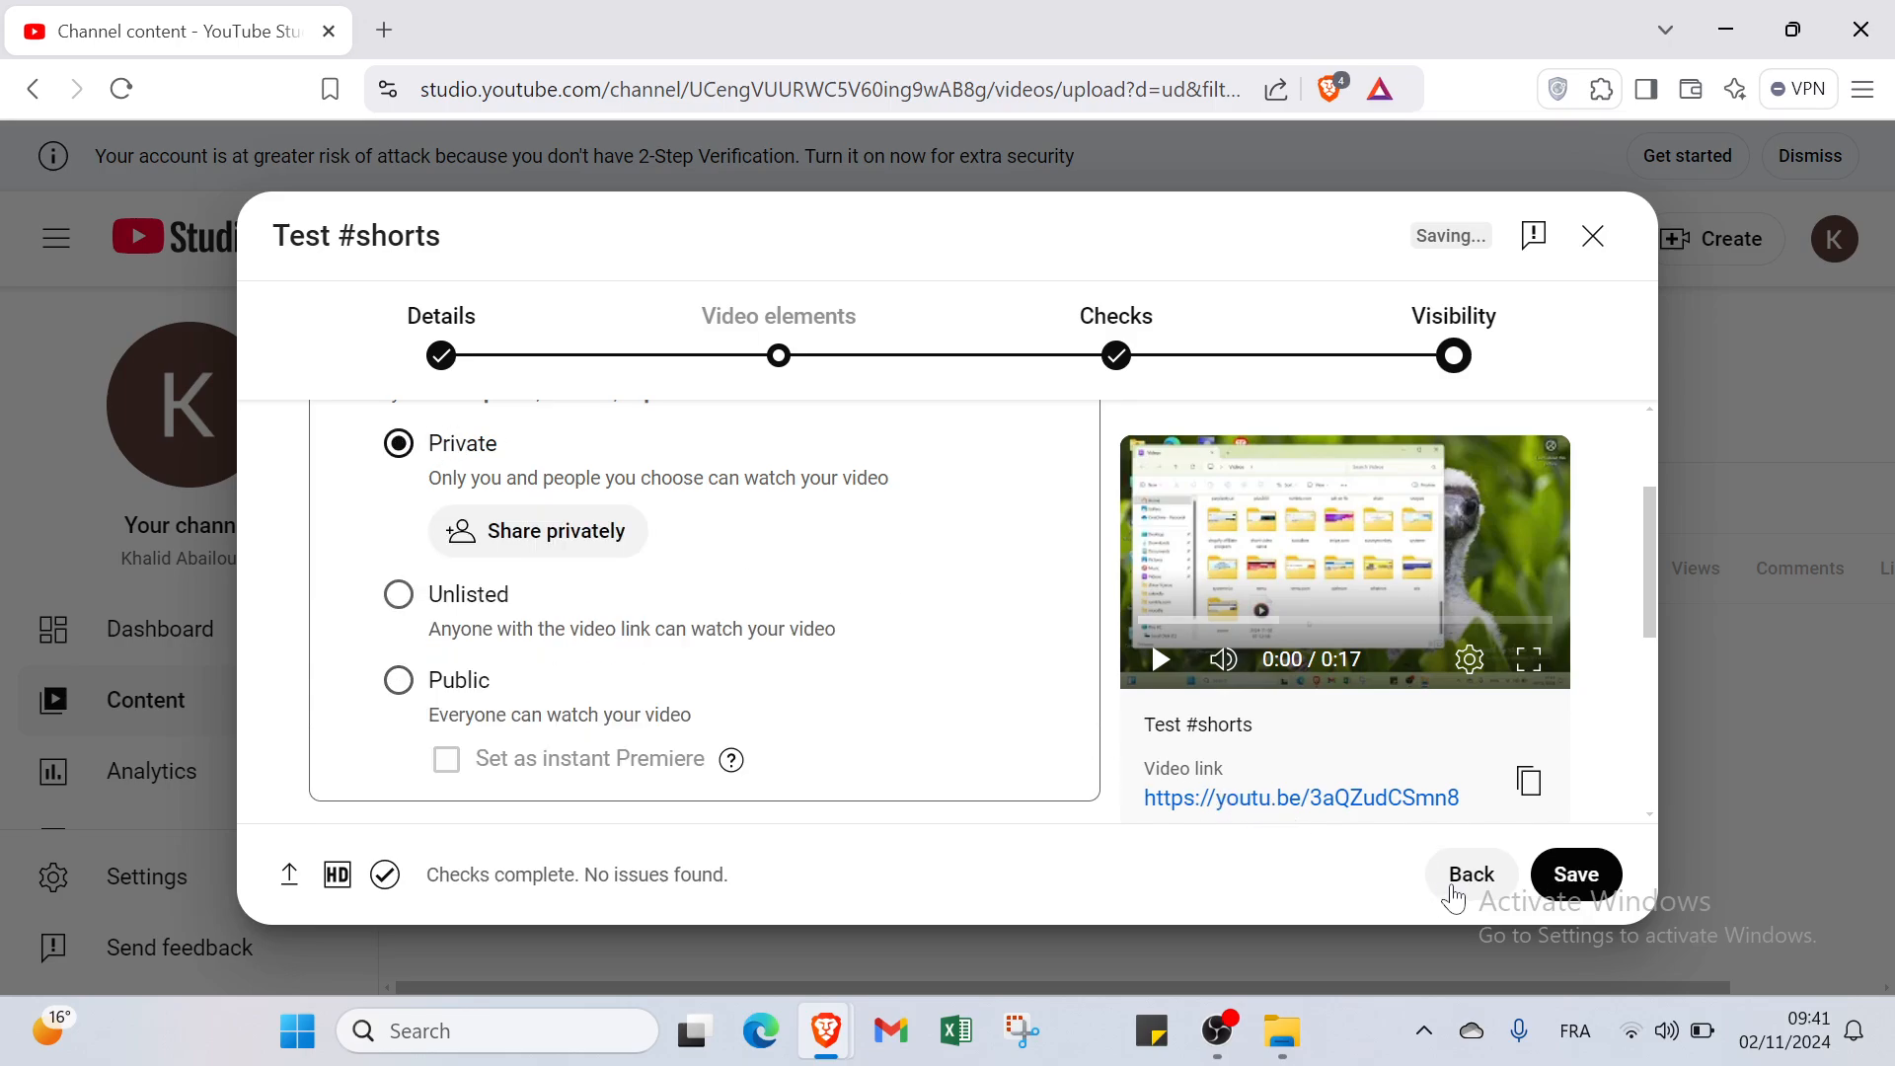
{"action": "left_click", "coordinate": [1586, 878]}
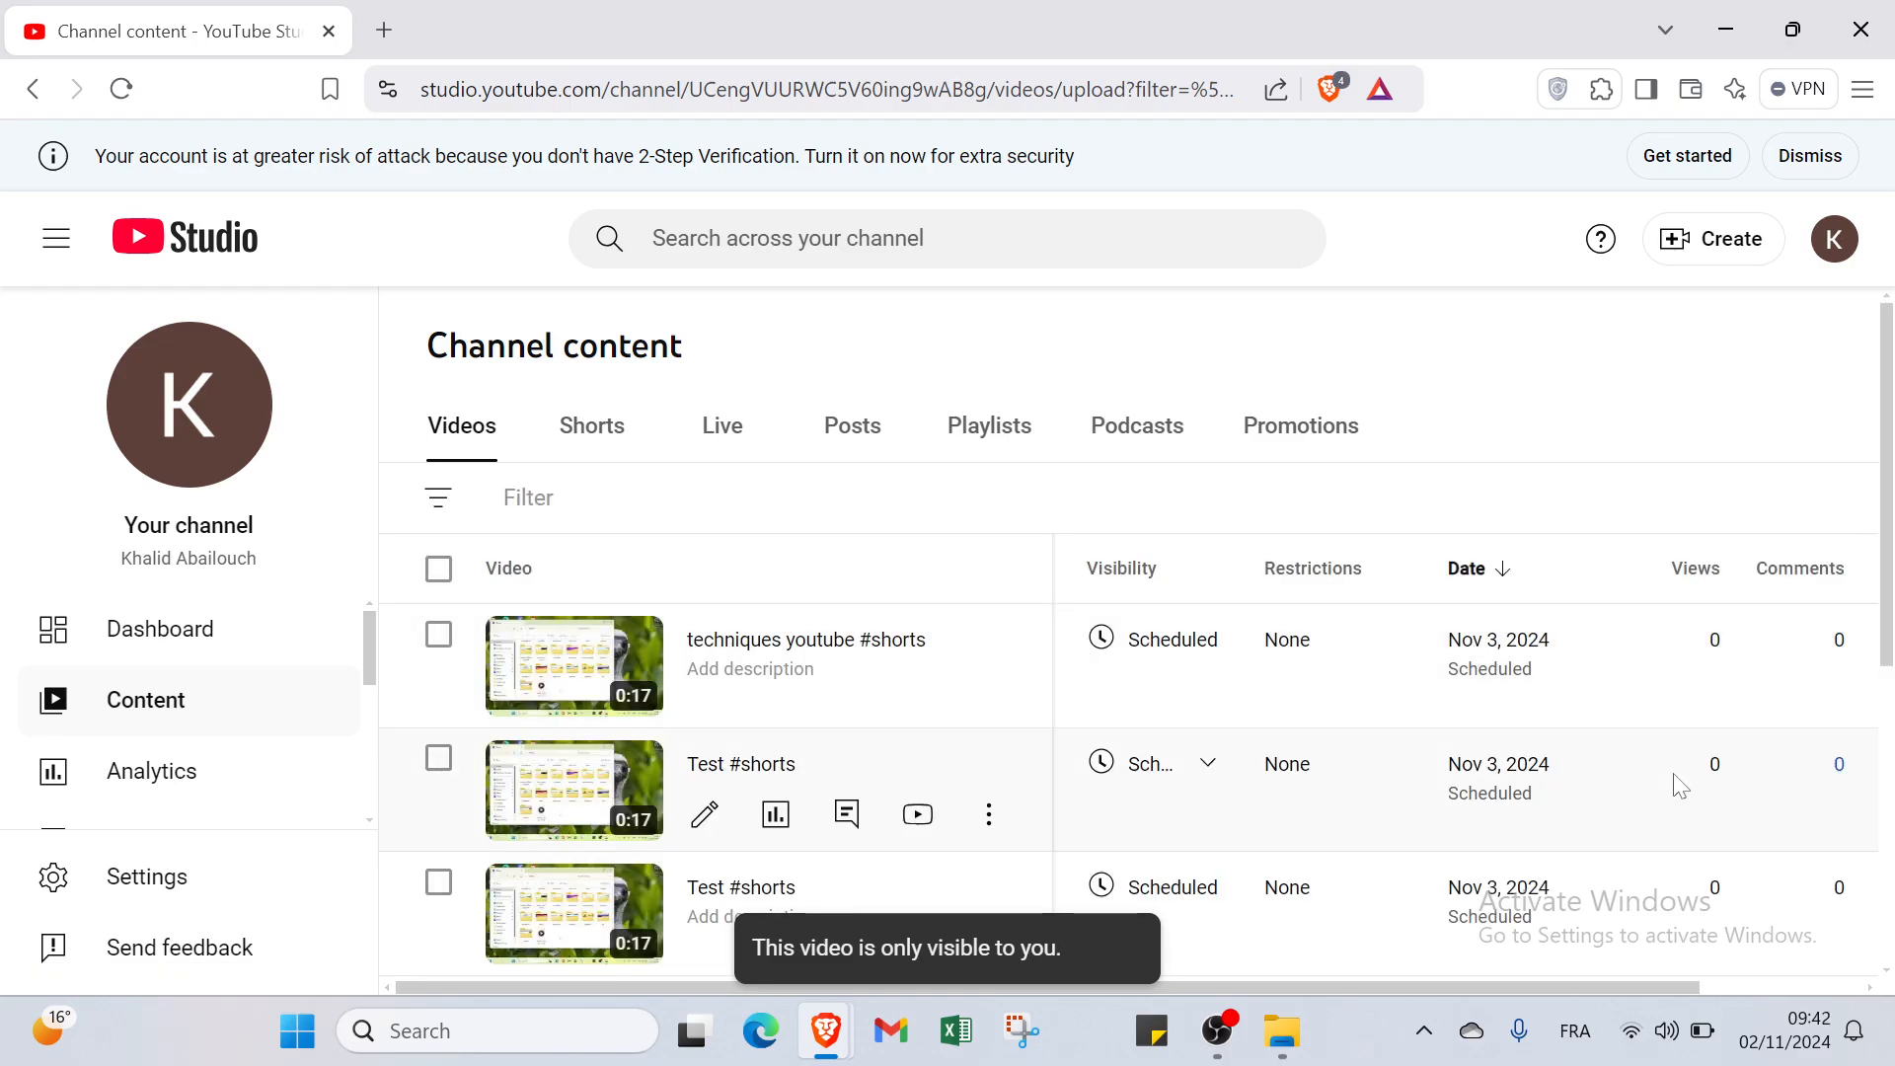
{"action": "scroll", "coordinate": [1362, 795], "scroll_direction": "down", "scroll_amount": 5}
{"action": "scroll", "coordinate": [1363, 795], "scroll_direction": "up", "scroll_amount": 5}
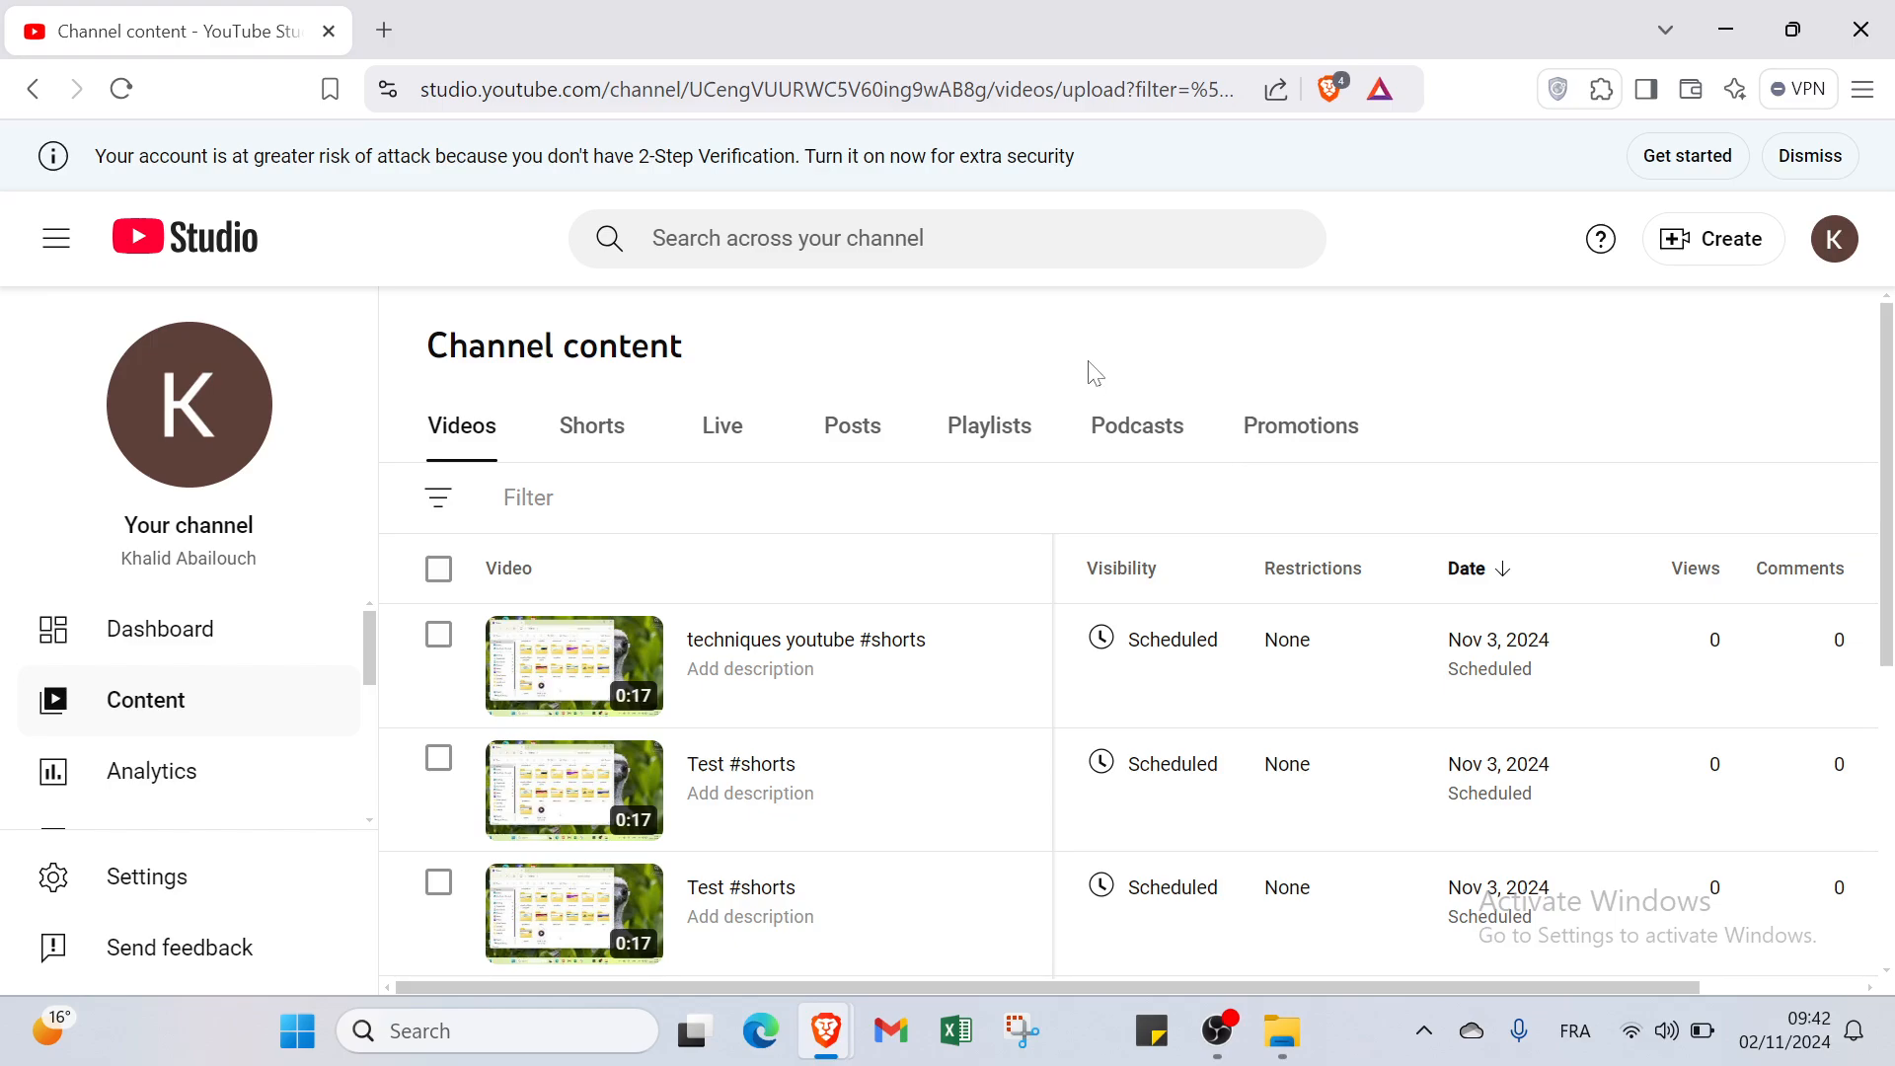
Open a new browser tab, take the Studio tab back to the YouTube home page, and return to the new tab.
{"action": "left_click", "coordinate": [387, 37]}
{"action": "left_click", "coordinate": [180, 28]}
{"action": "left_click", "coordinate": [36, 90]}
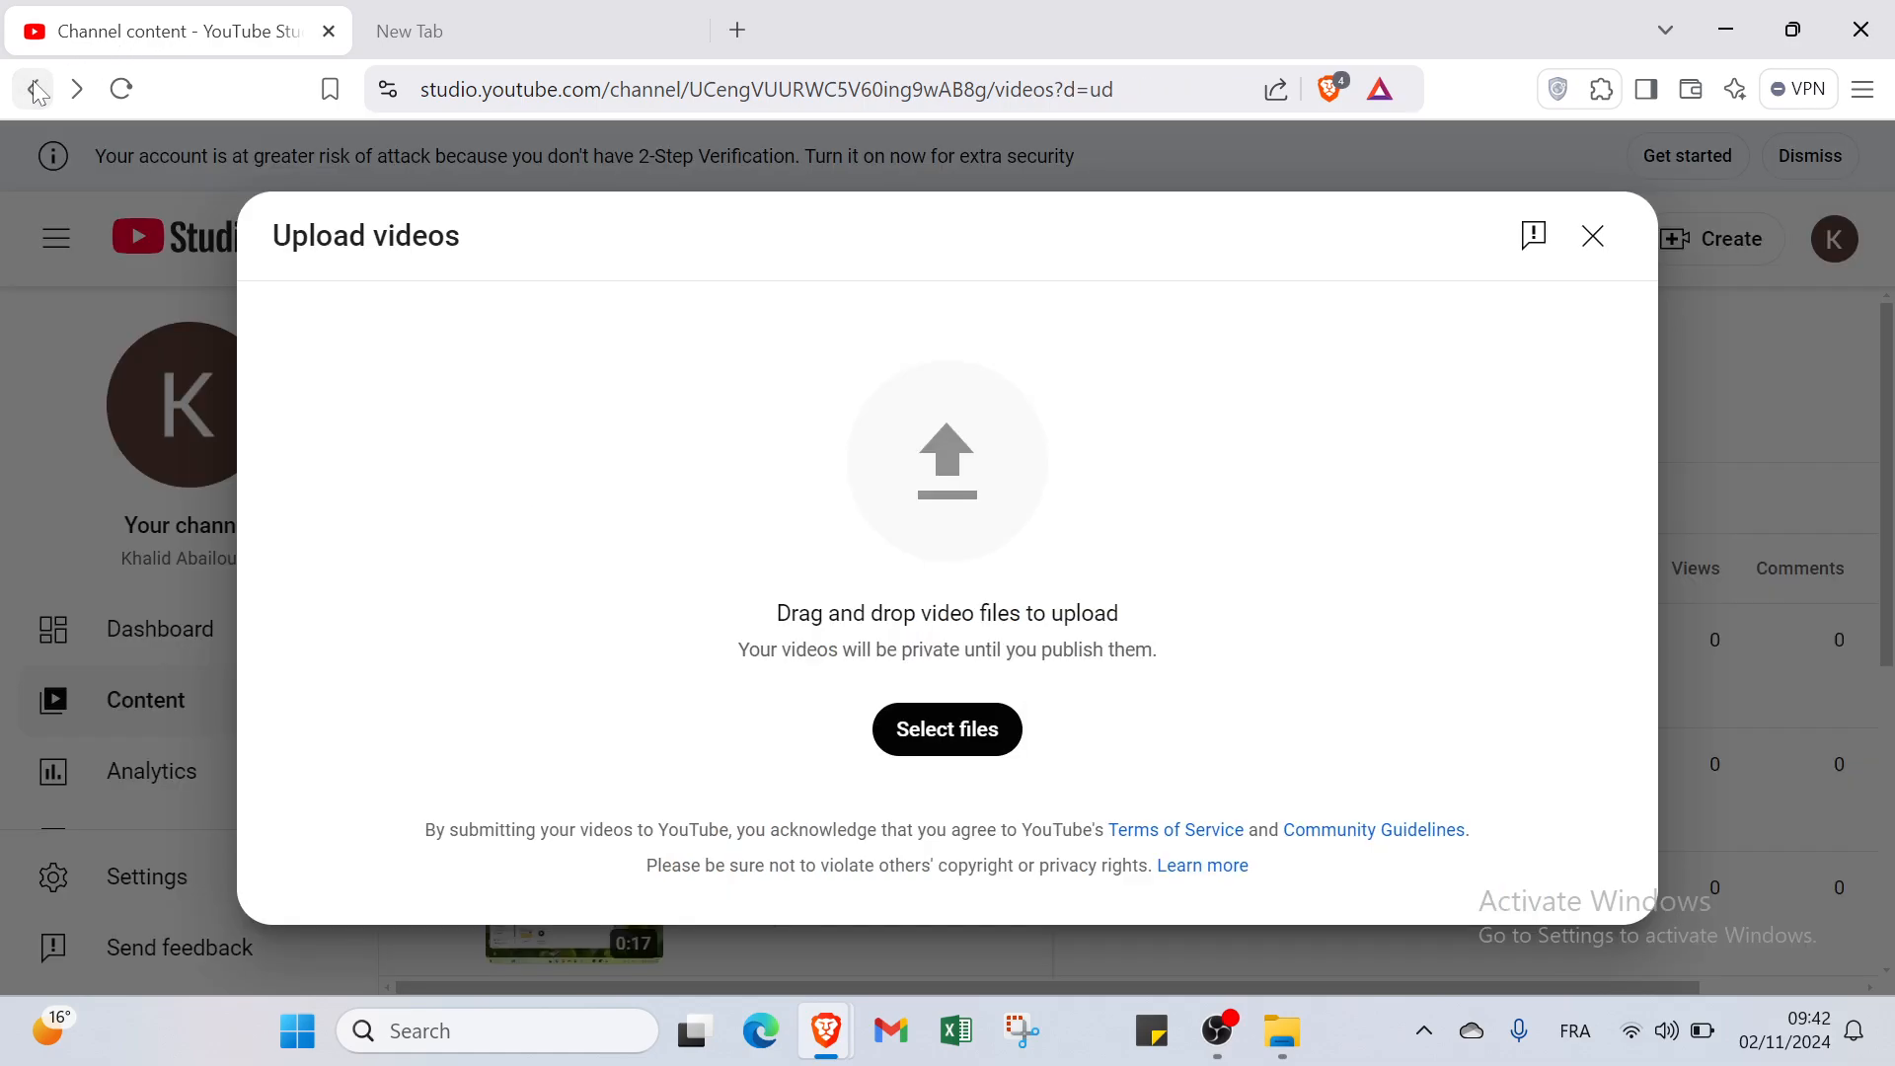
{"action": "left_click", "coordinate": [18, 96]}
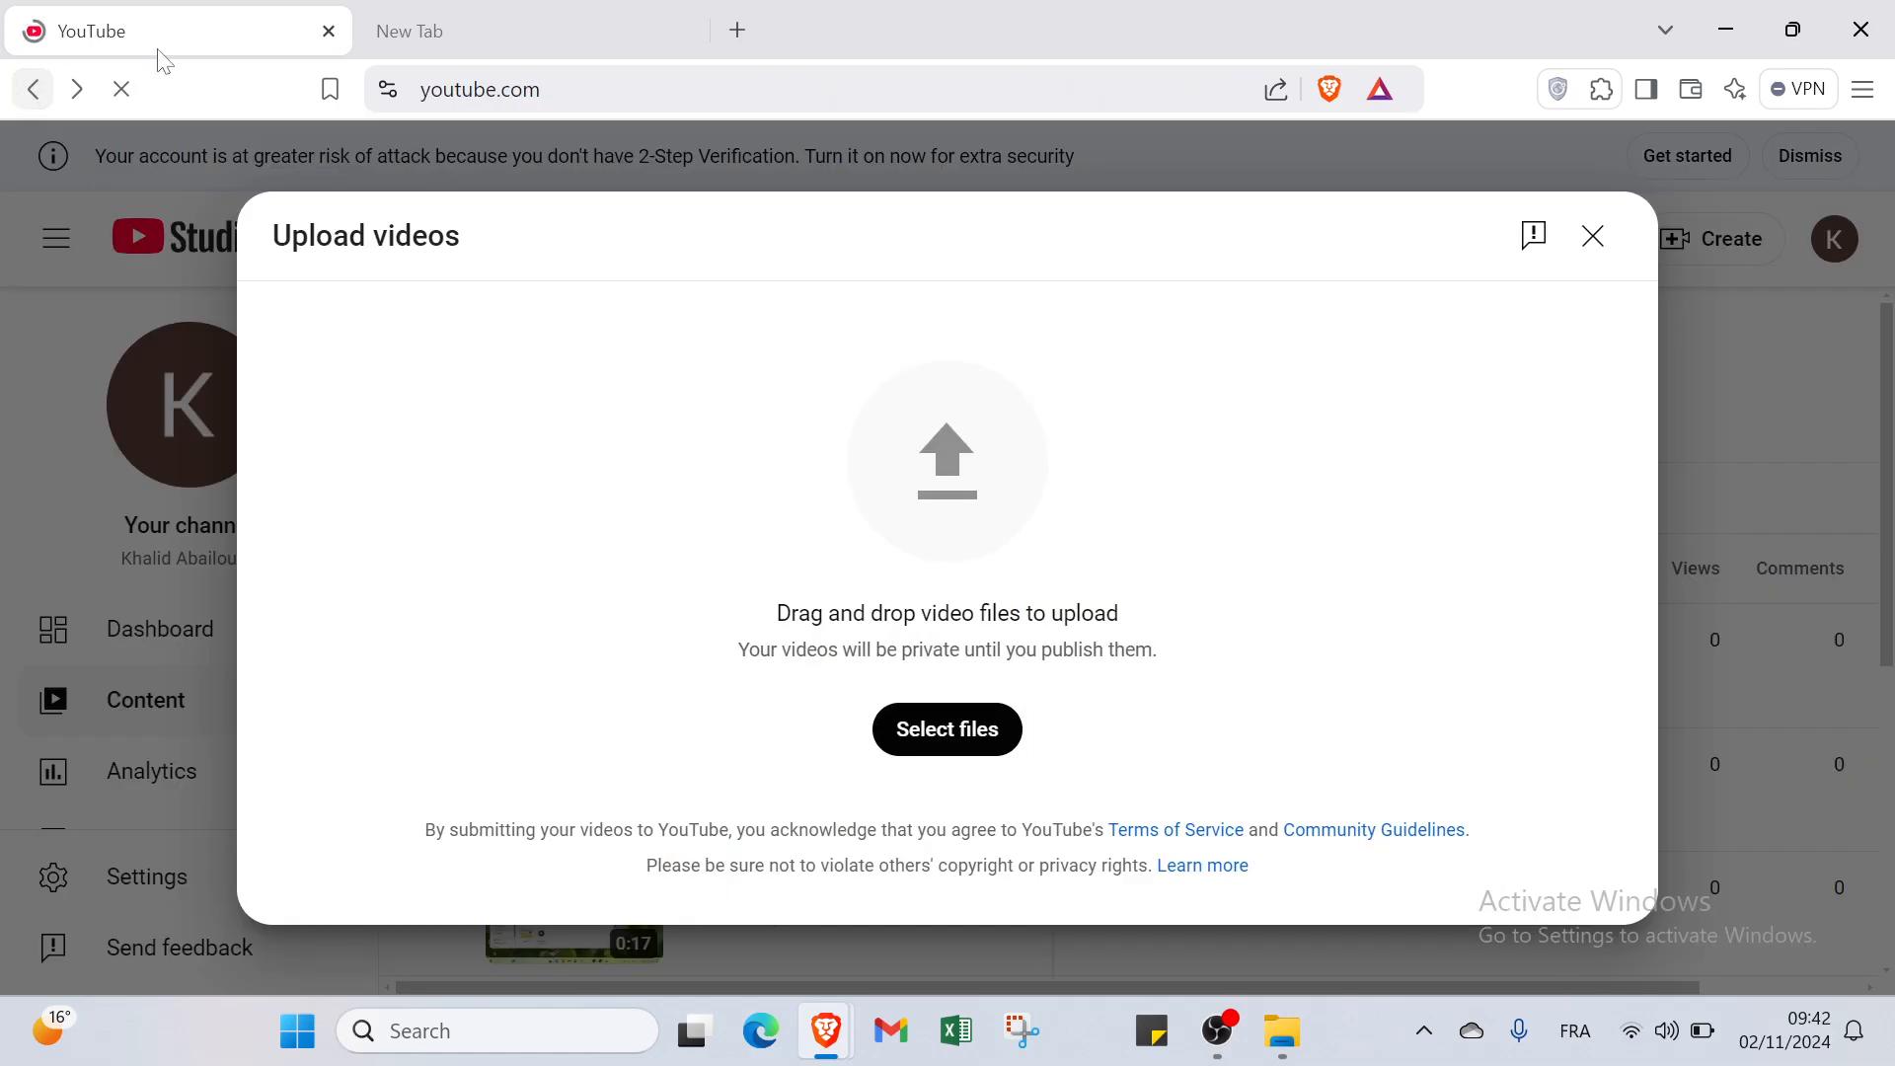
{"action": "left_click", "coordinate": [487, 22]}
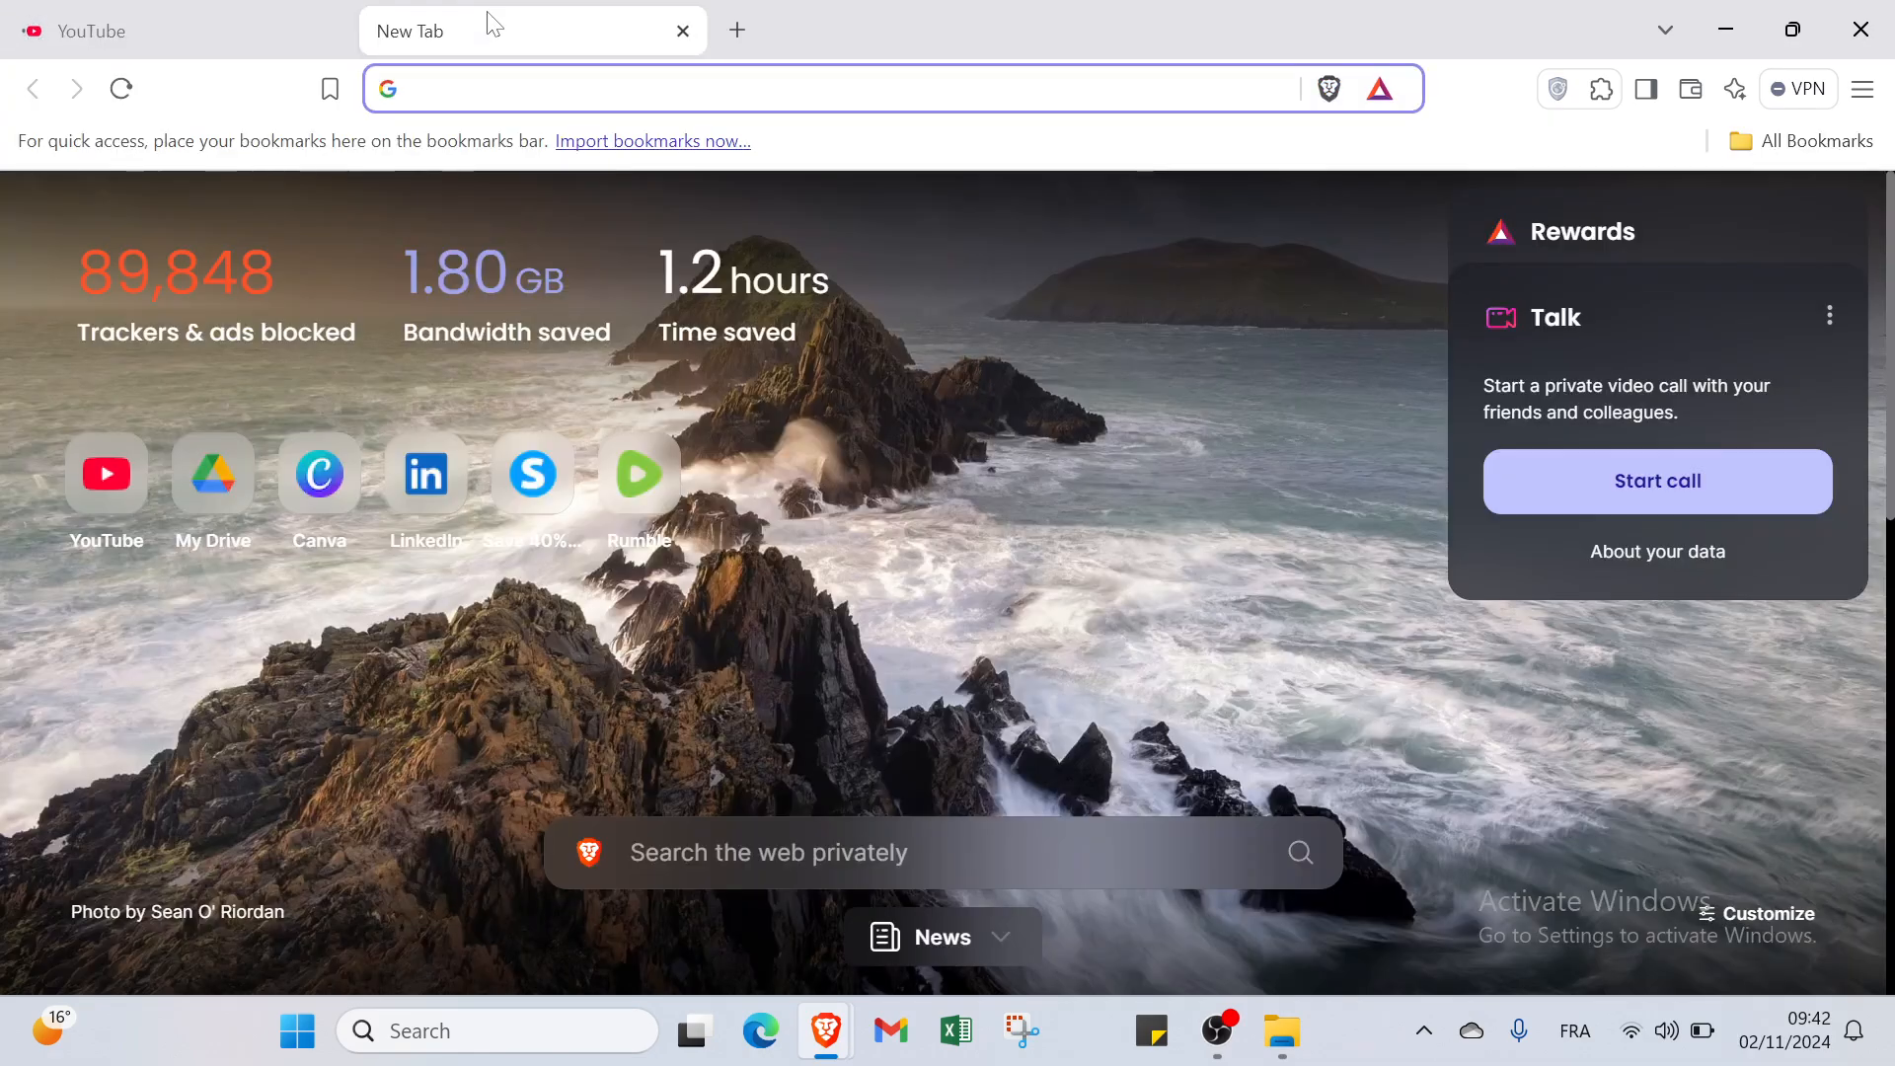